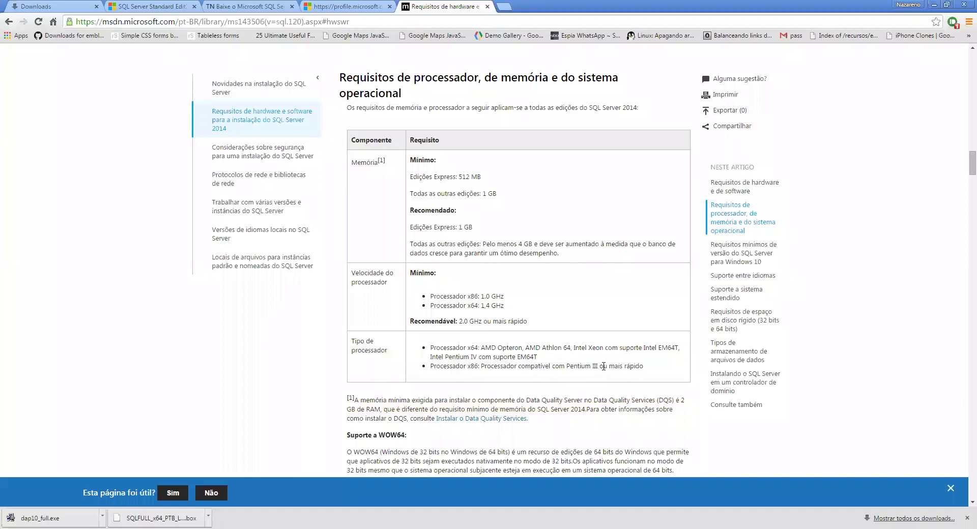
# Scroll down the requirements article and highlight the SQL Server Enterprise edition name
pyautogui.moveTo(637, 371)
pyautogui.scroll(-1, 596, 290)
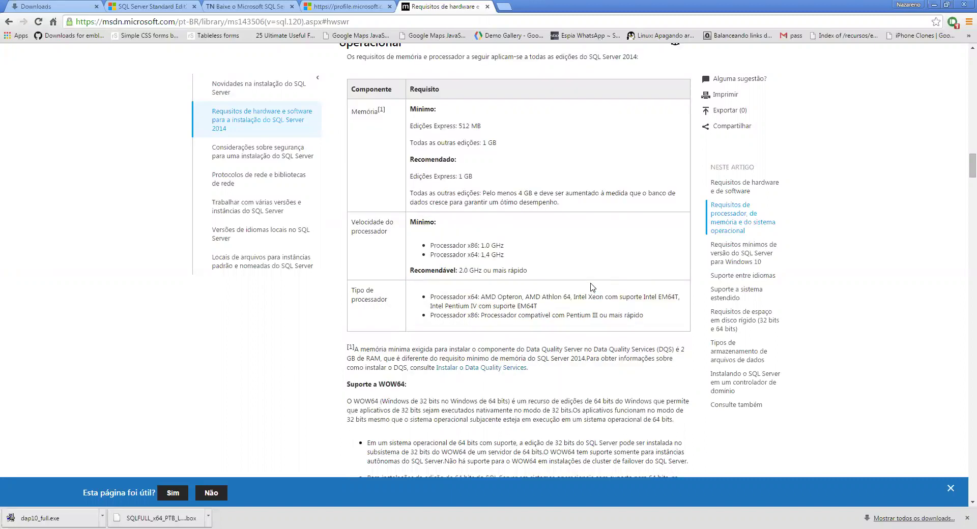
pyautogui.scroll(-3, 592, 288)
pyautogui.scroll(-5, 585, 294)
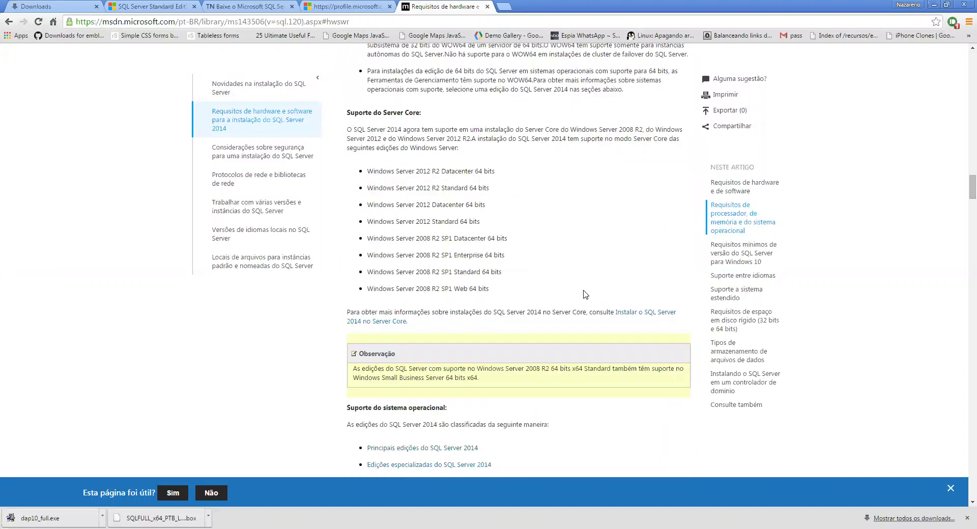
pyautogui.scroll(-4, 586, 294)
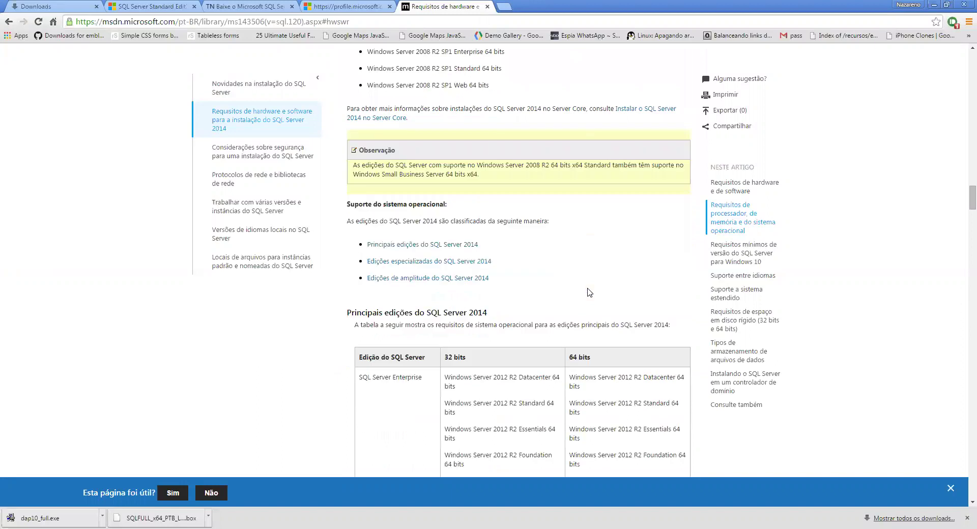
pyautogui.scroll(-5, 587, 294)
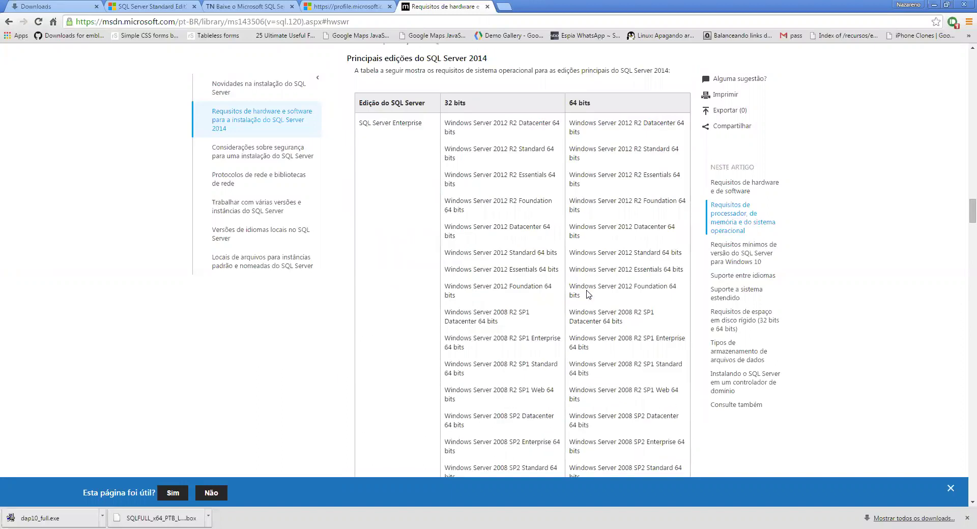
pyautogui.moveTo(361, 127); pyautogui.dragTo(415, 125)
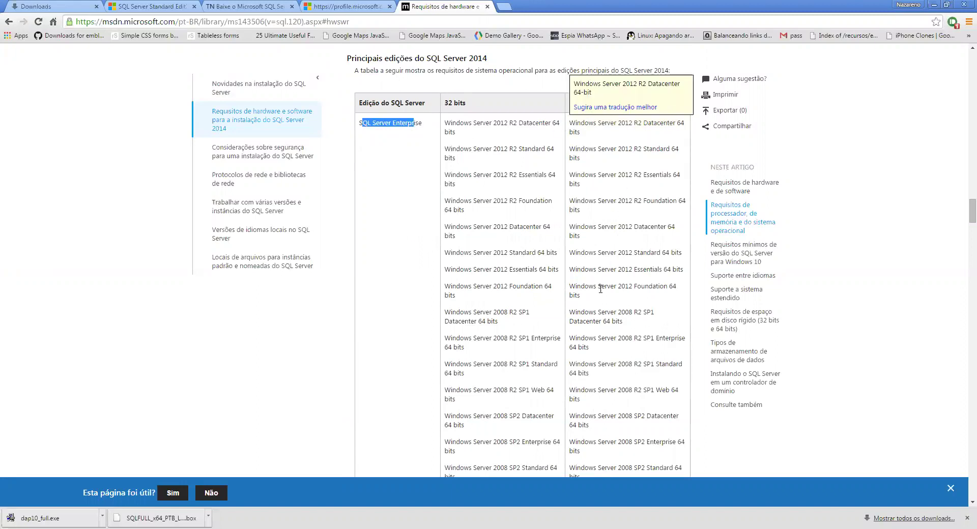
# Highlight the Windows 7 SP1 Ultimate, then the Professional 64-bit entries in the OS table
pyautogui.scroll(-4, 605, 285)
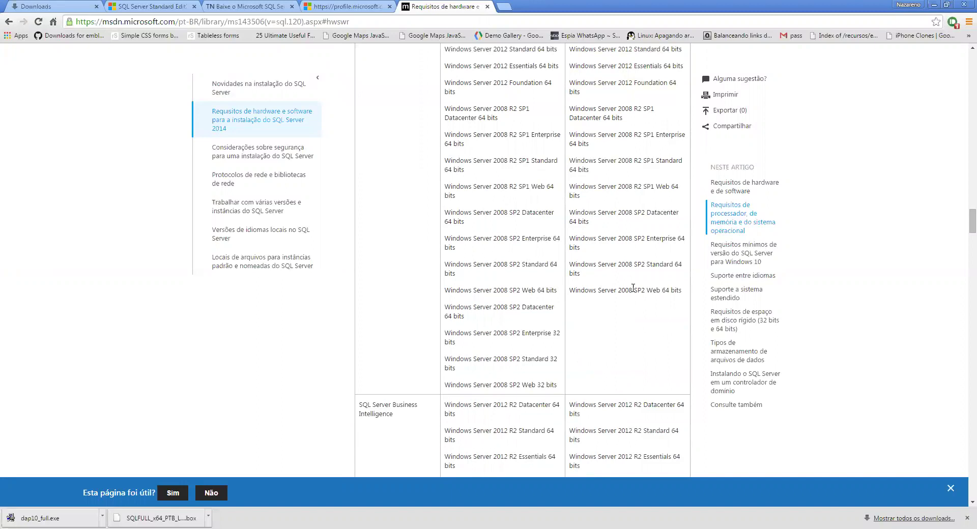
pyautogui.scroll(-2, 613, 306)
pyautogui.scroll(-7, 611, 307)
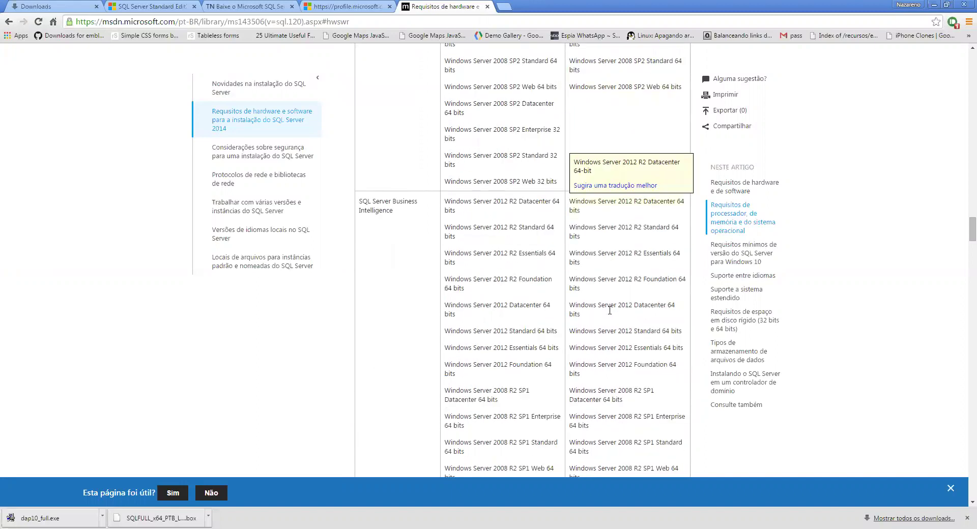
pyautogui.scroll(-4, 610, 307)
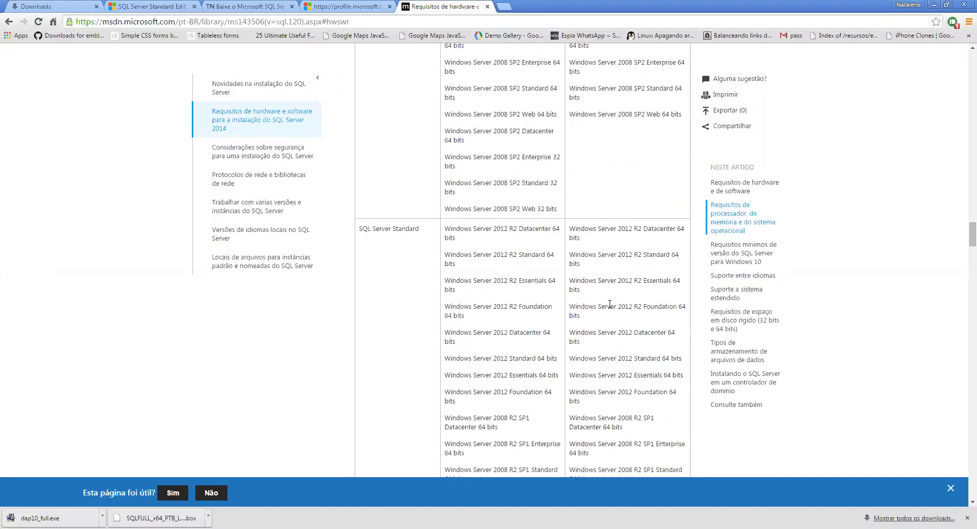
pyautogui.scroll(-3, 630, 323)
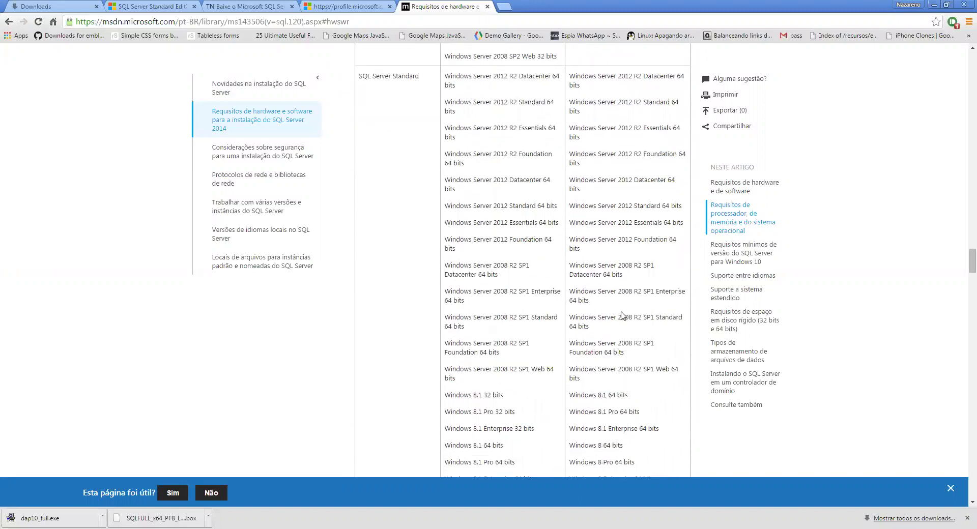
pyautogui.scroll(-2, 623, 314)
pyautogui.moveTo(662, 395); pyautogui.dragTo(571, 396)
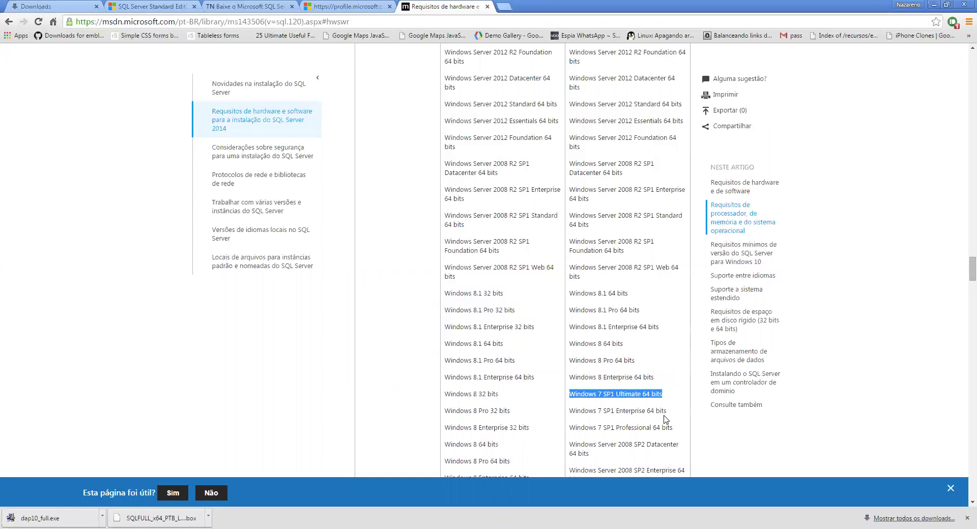
pyautogui.click(685, 431)
pyautogui.moveTo(678, 430); pyautogui.dragTo(569, 438)
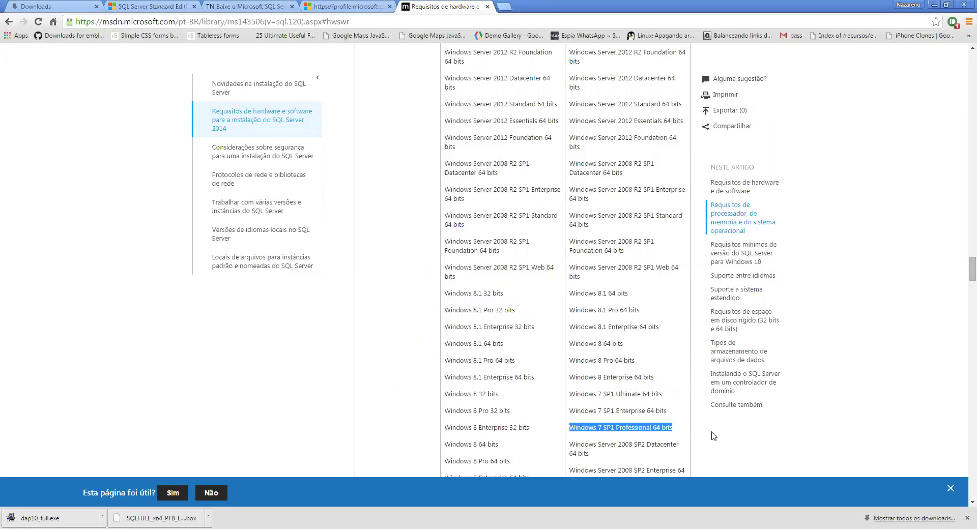
pyautogui.moveTo(621, 429)
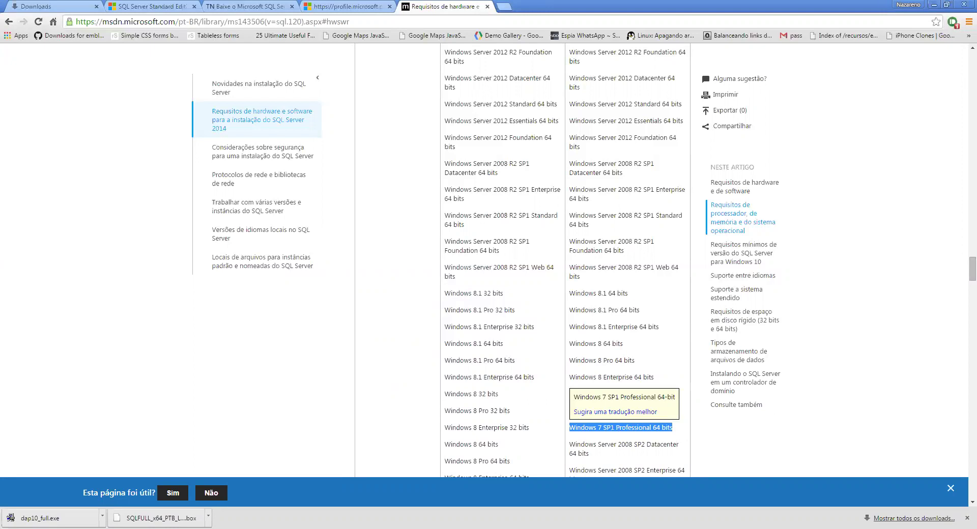
# Scroll further down past the main editions' supported-OS table
pyautogui.scroll(-2, 664, 412)
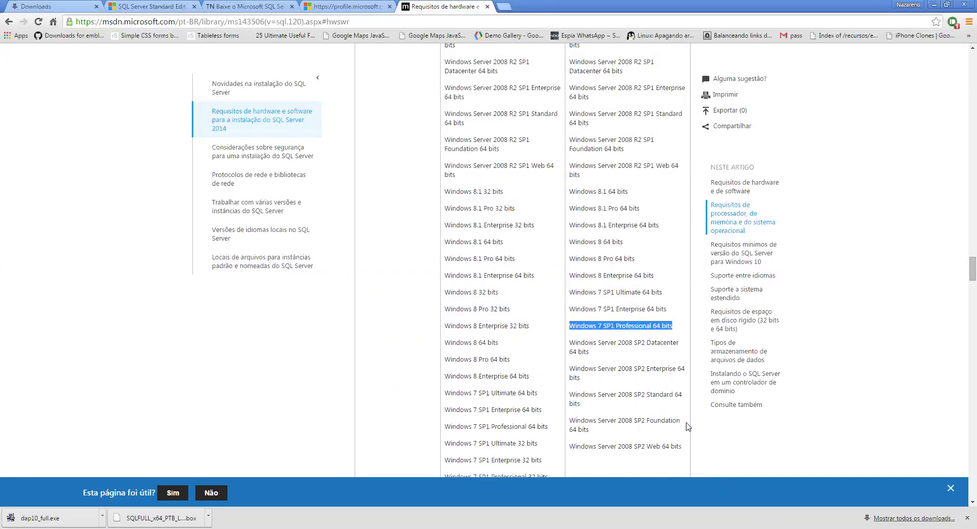
pyautogui.scroll(-1, 674, 388)
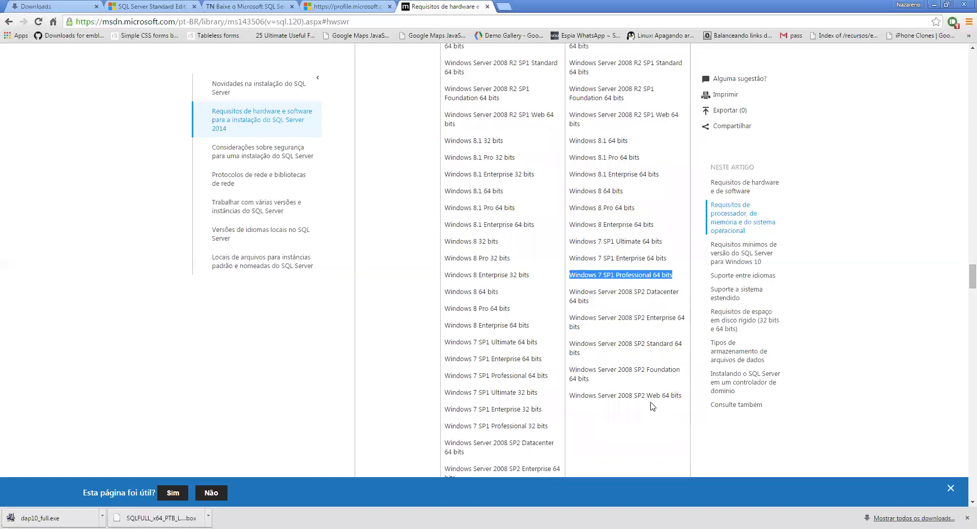
pyautogui.scroll(-1, 649, 413)
pyautogui.scroll(-7, 650, 415)
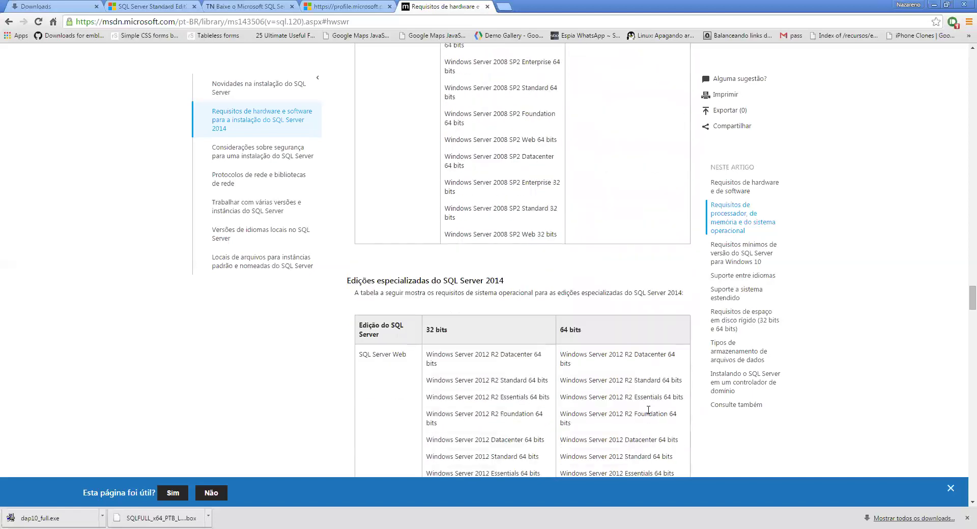
# Scroll through the 'Edições especializadas' and 'Edições de amplitude' OS tables
pyautogui.scroll(-4, 649, 402)
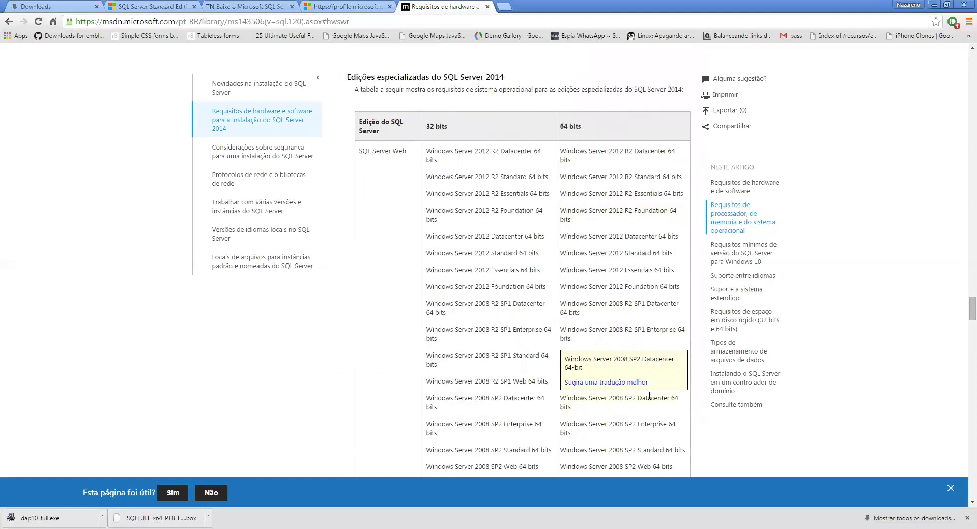
pyautogui.scroll(-4, 647, 414)
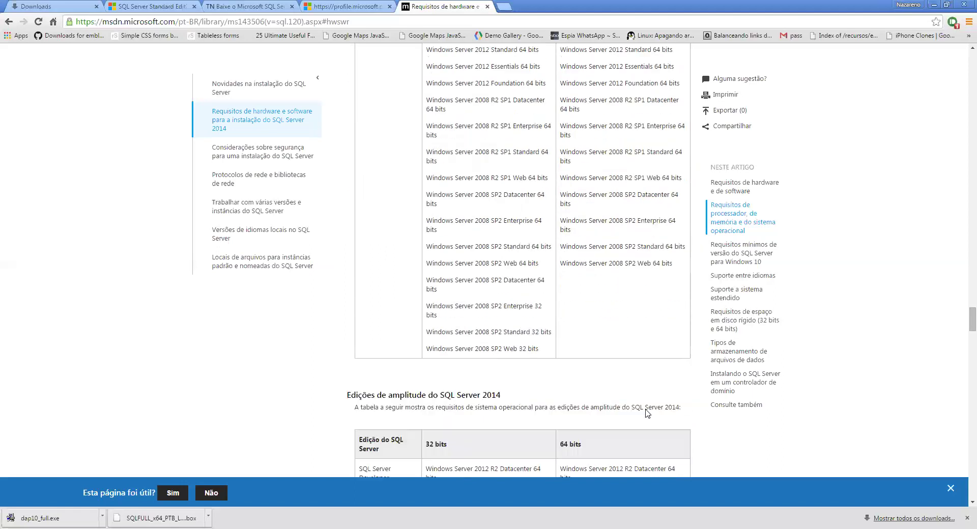
pyautogui.scroll(-3, 647, 413)
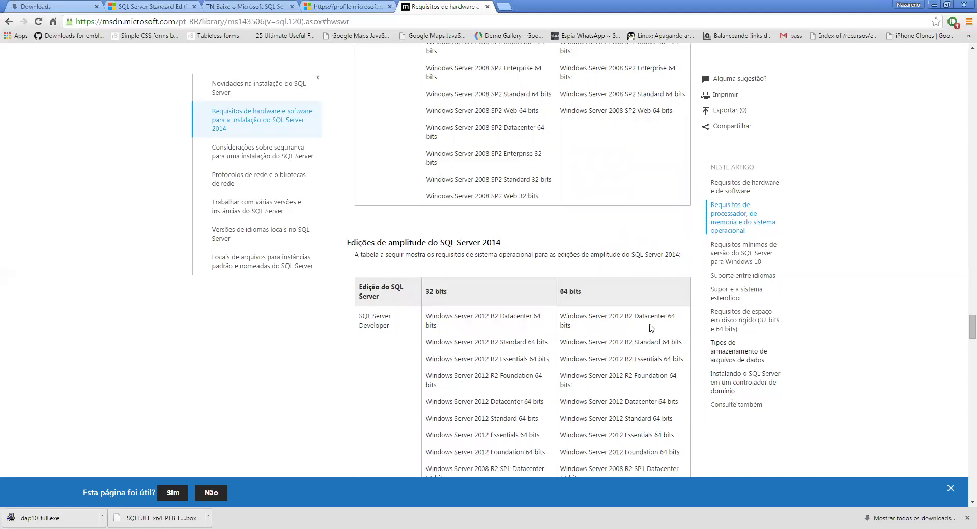
# Scroll back to the top of the article and highlight its title
pyautogui.scroll(7, 473, 206)
pyautogui.scroll(20, 488, 128)
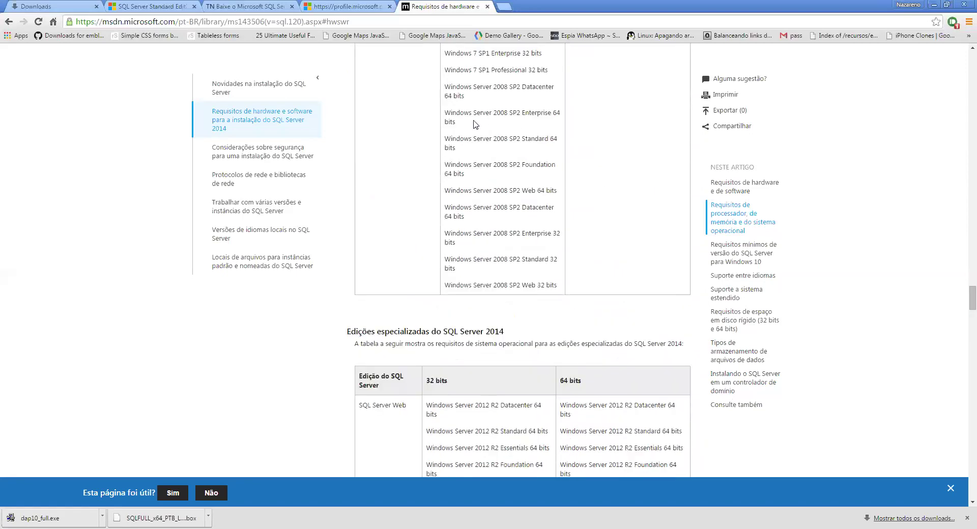
pyautogui.scroll(20, 485, 134)
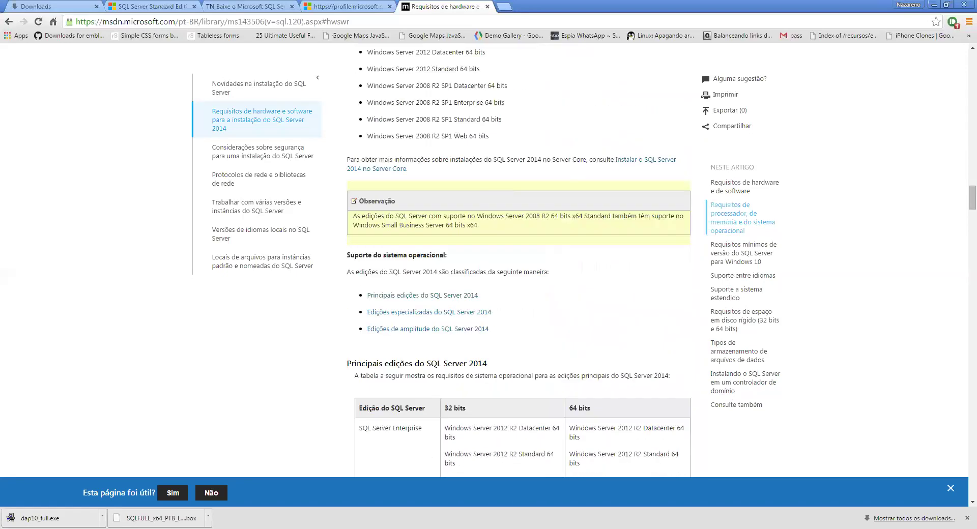
pyautogui.scroll(20, 514, 255)
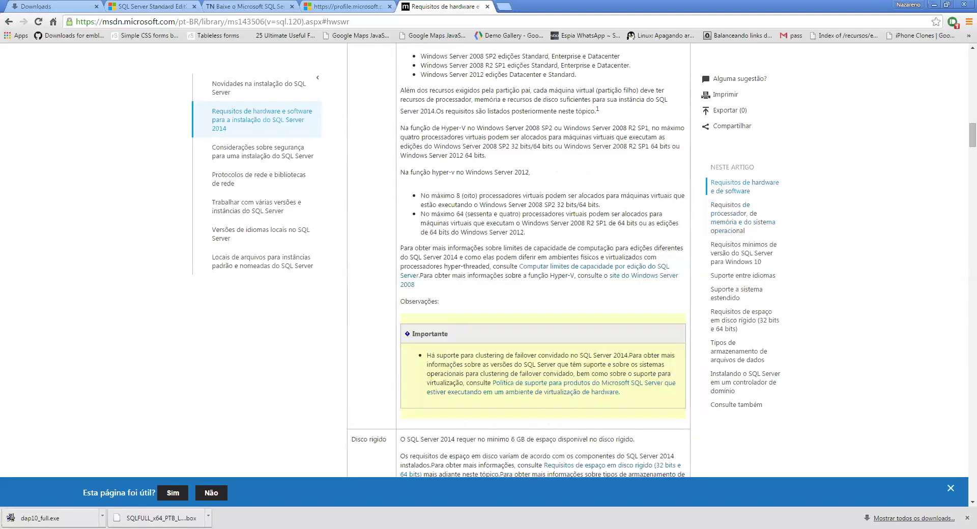
pyautogui.scroll(3, 513, 254)
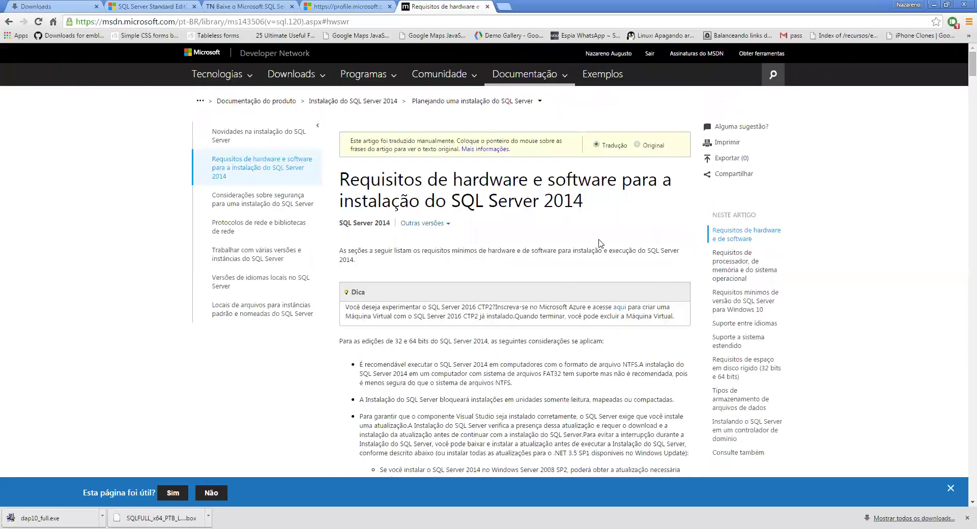
pyautogui.moveTo(614, 211); pyautogui.dragTo(340, 173)
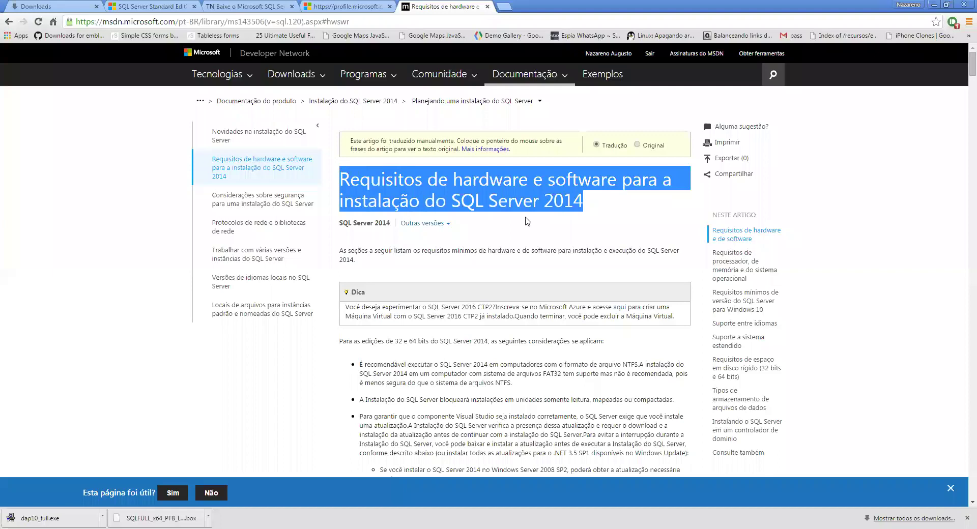
pyautogui.click(583, 203)
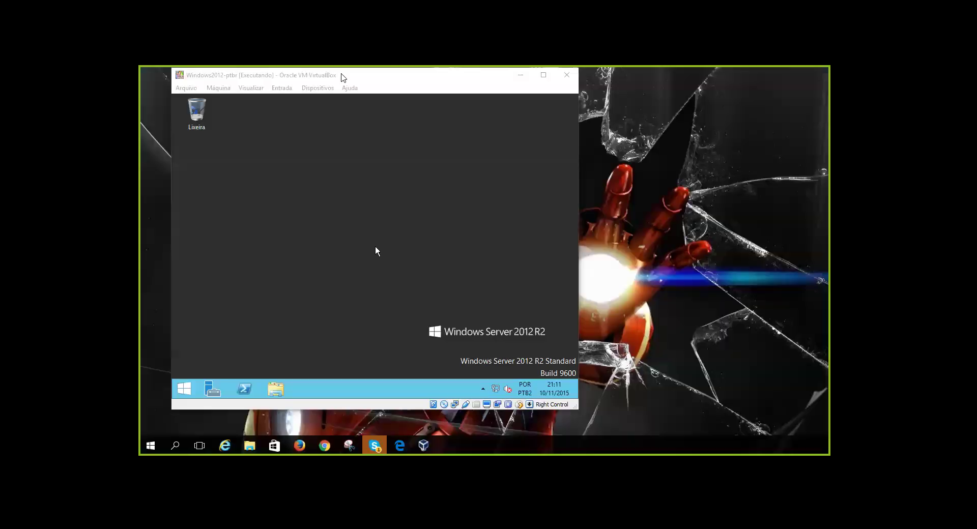
# Maximize the VM window and browse the Dispositivos menu to its Discos Ópticos options
pyautogui.doubleClick(376, 75)
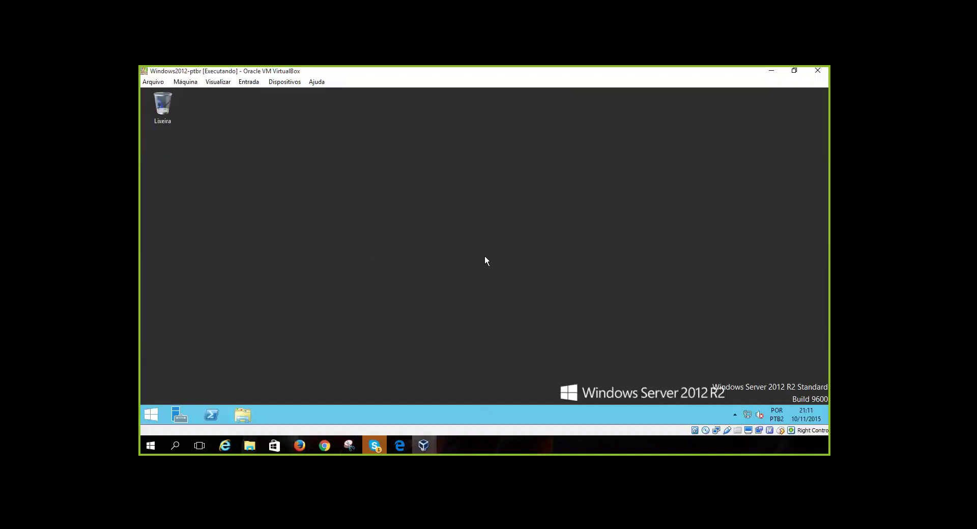
pyautogui.click(206, 83)
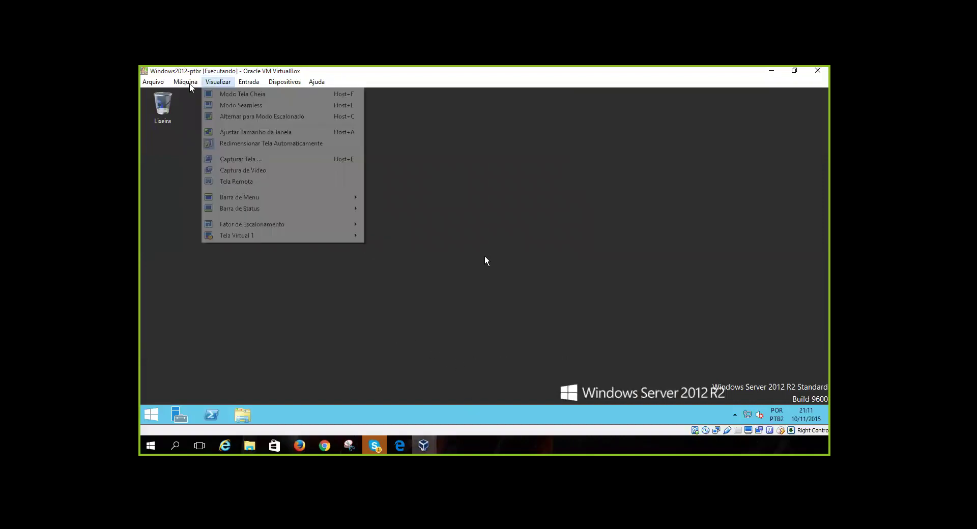
pyautogui.moveTo(185, 82)
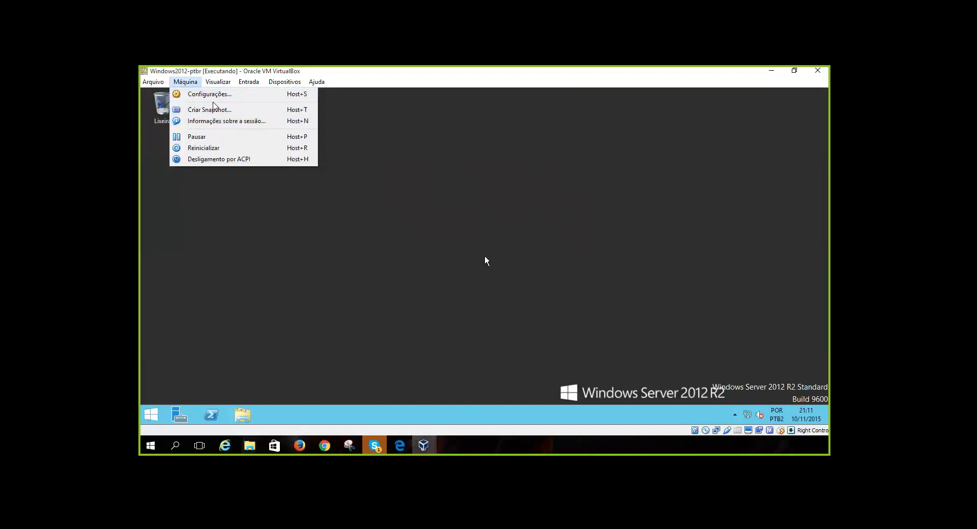
pyautogui.moveTo(218, 82)
pyautogui.press('Down')
pyautogui.press('Down')
pyautogui.press('Down')
pyautogui.press('Down')
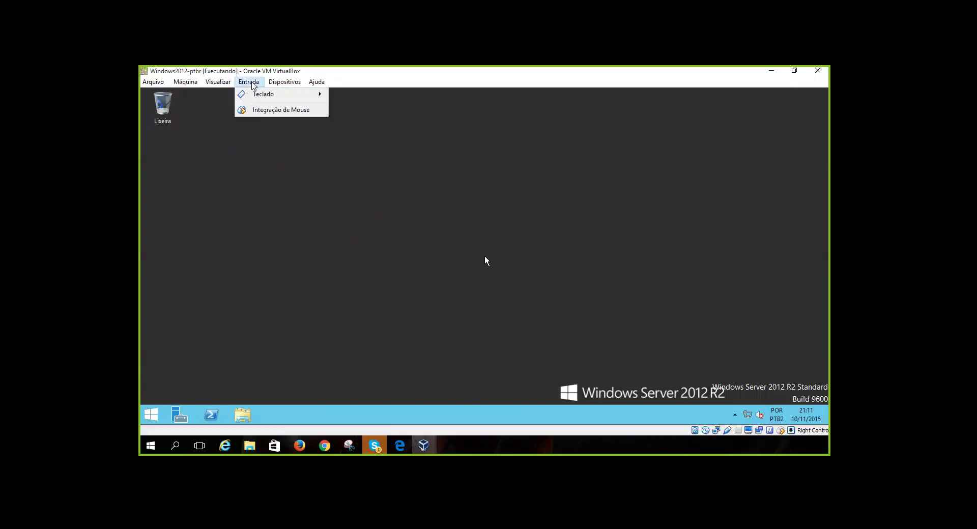
# Load the SQL Server 2012 ISO from its folder into the VM's optical drive
pyautogui.moveTo(284, 82)
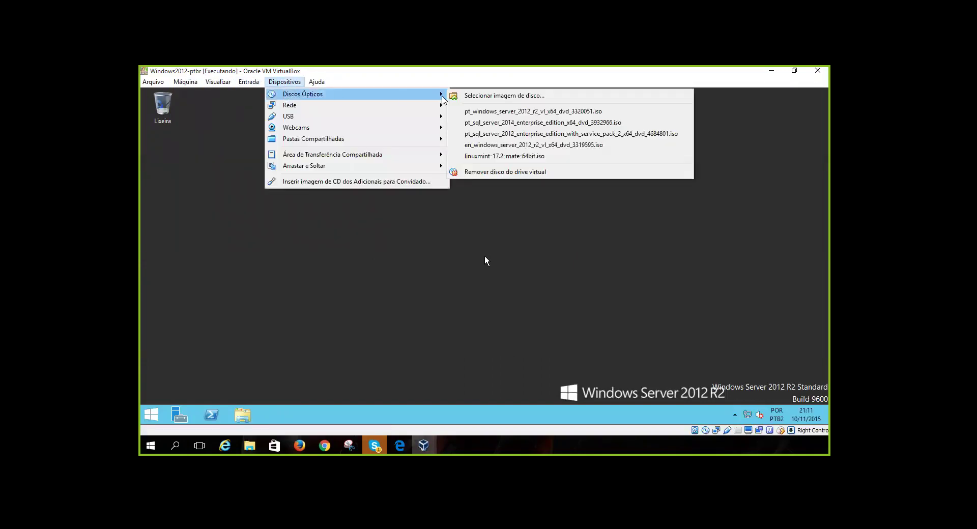
pyautogui.click(480, 96)
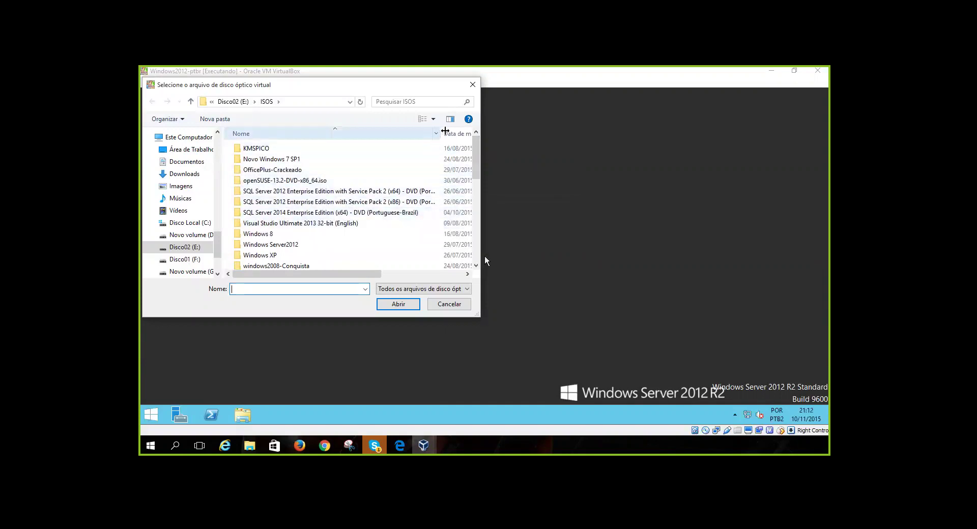
pyautogui.moveTo(439, 133); pyautogui.dragTo(463, 134)
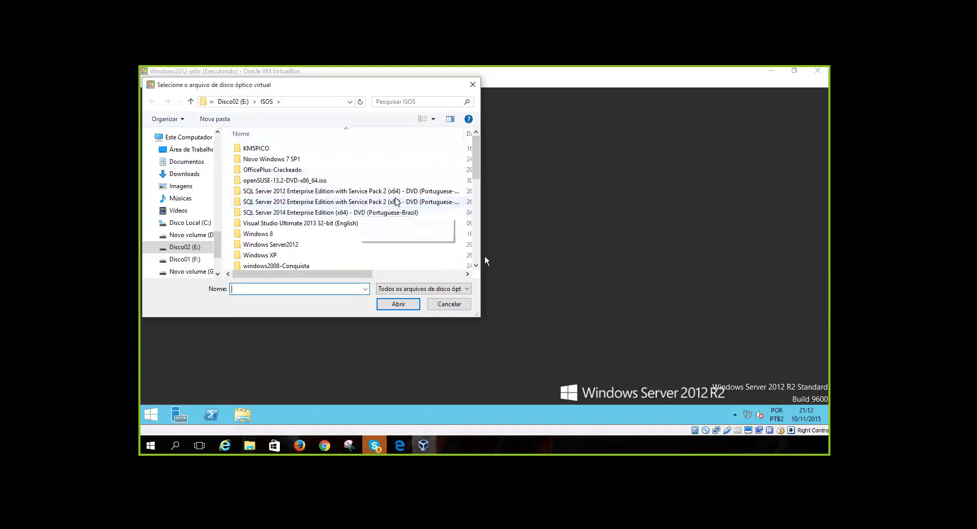
pyautogui.doubleClick(331, 191)
pyautogui.doubleClick(301, 150)
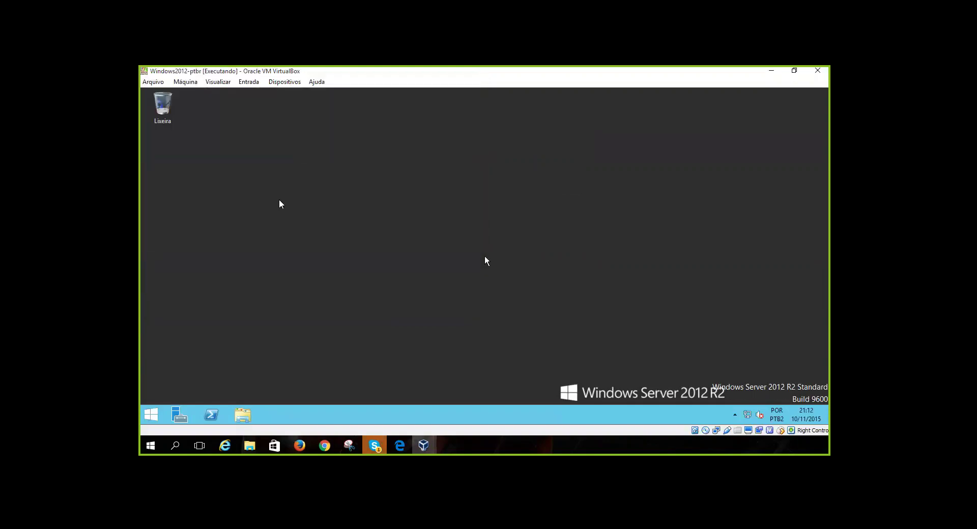
# Let the VM capture input and open a file browser in the guest
pyautogui.click(243, 415)
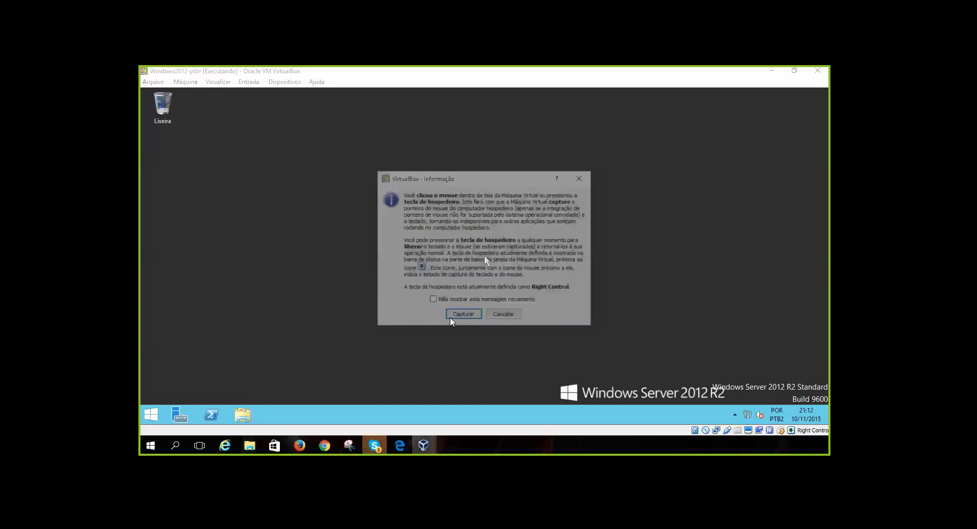
pyautogui.click(460, 313)
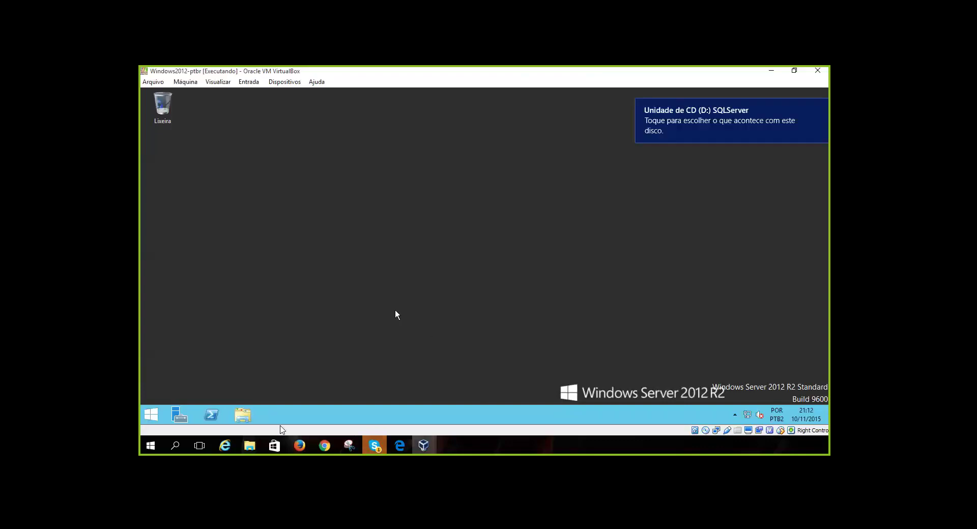
pyautogui.click(247, 414)
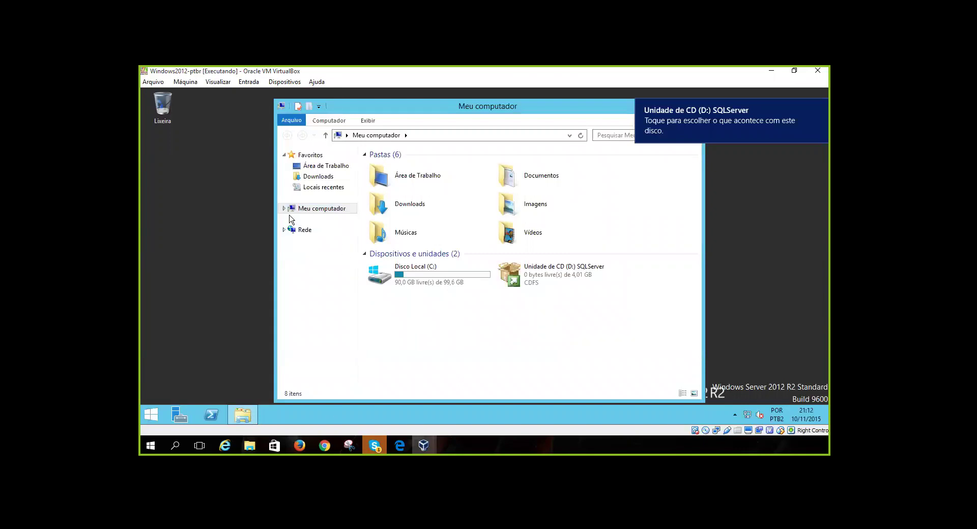
# Run setup from Unidade de CD (D:) under Meu computador, then minimize Explorer
pyautogui.click(284, 209)
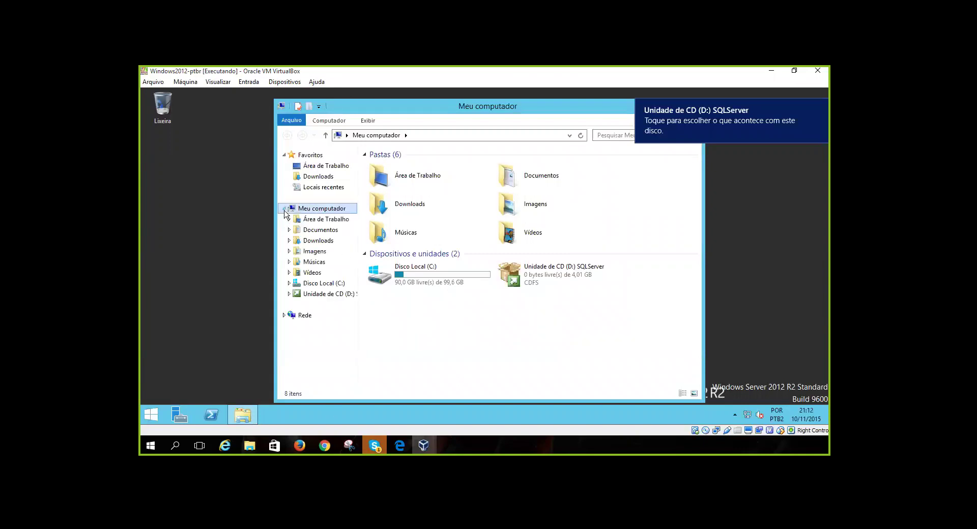
pyautogui.click(327, 294)
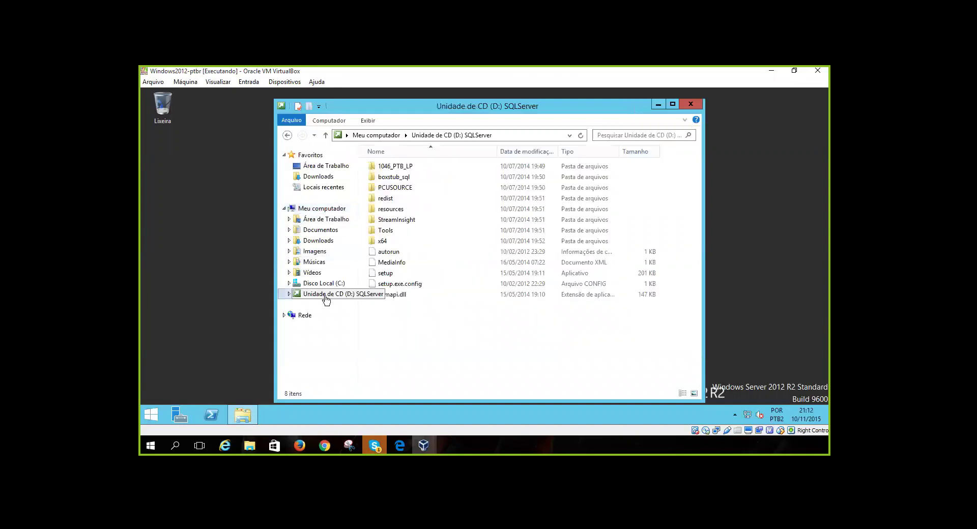
pyautogui.doubleClick(391, 276)
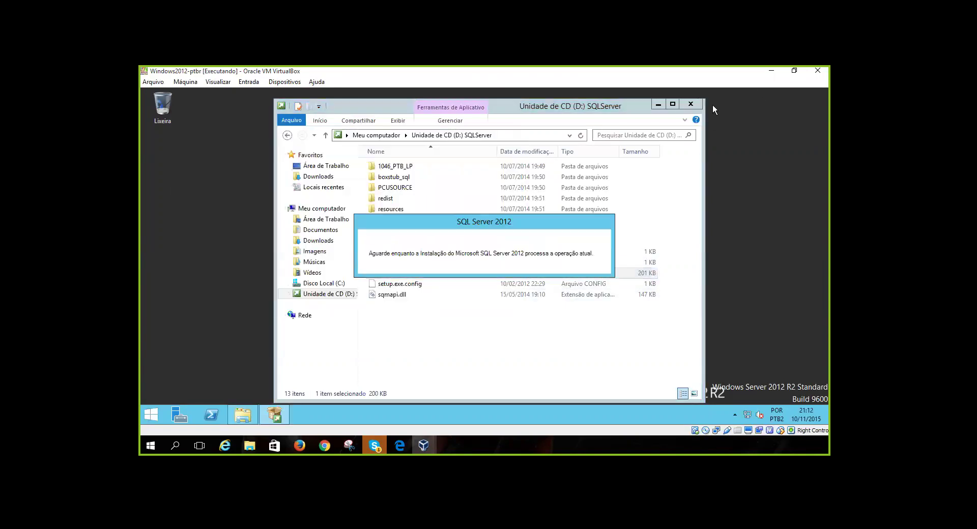
pyautogui.click(659, 105)
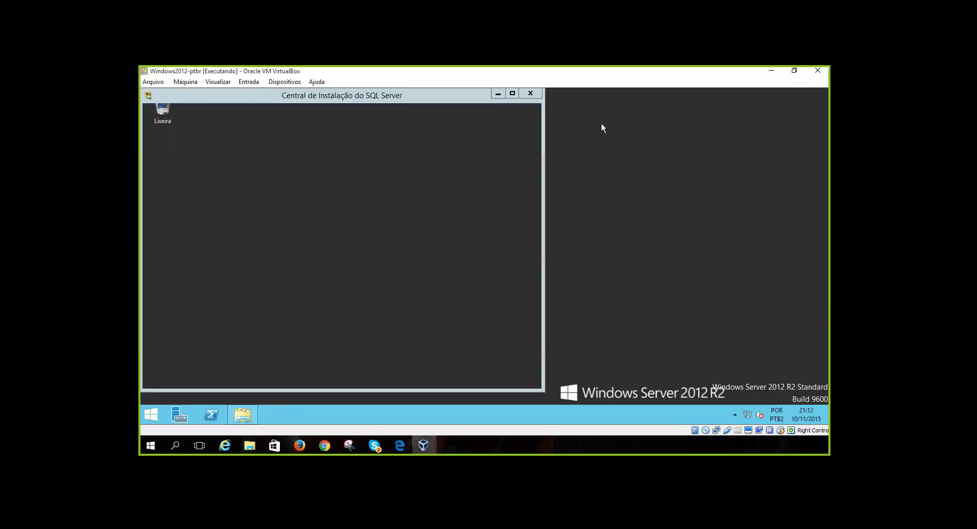
# Launch the Verificador de Configuração do Sistema from the Installation Center's Planejamento page
pyautogui.click(453, 157)
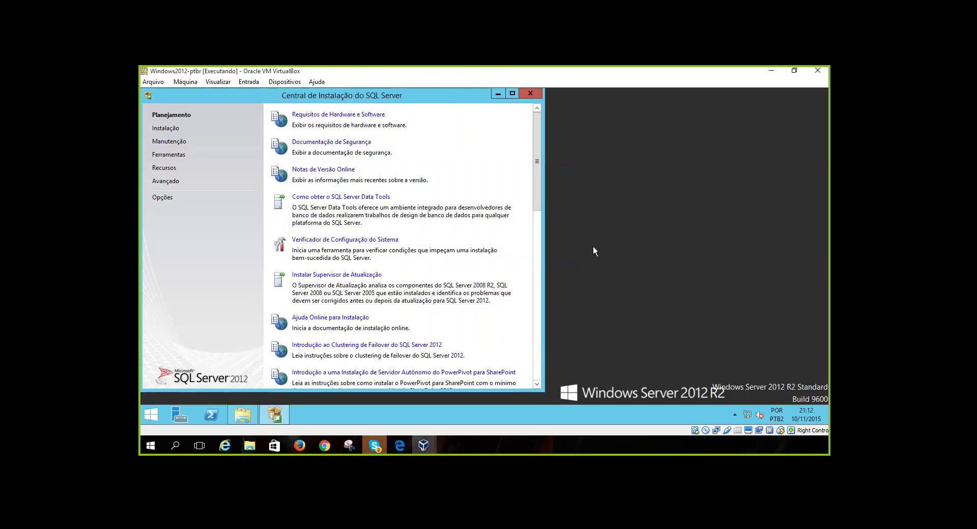
pyautogui.press('super+Down')
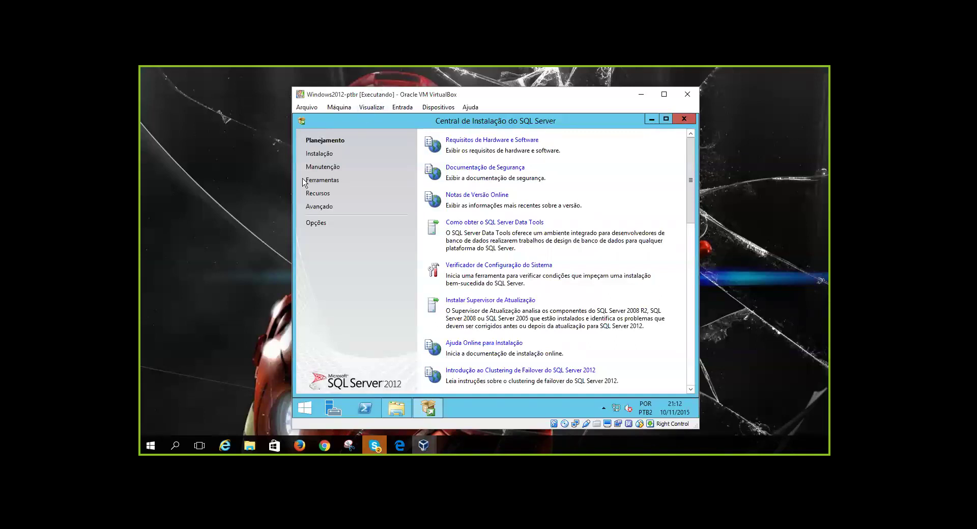
pyautogui.click(604, 407)
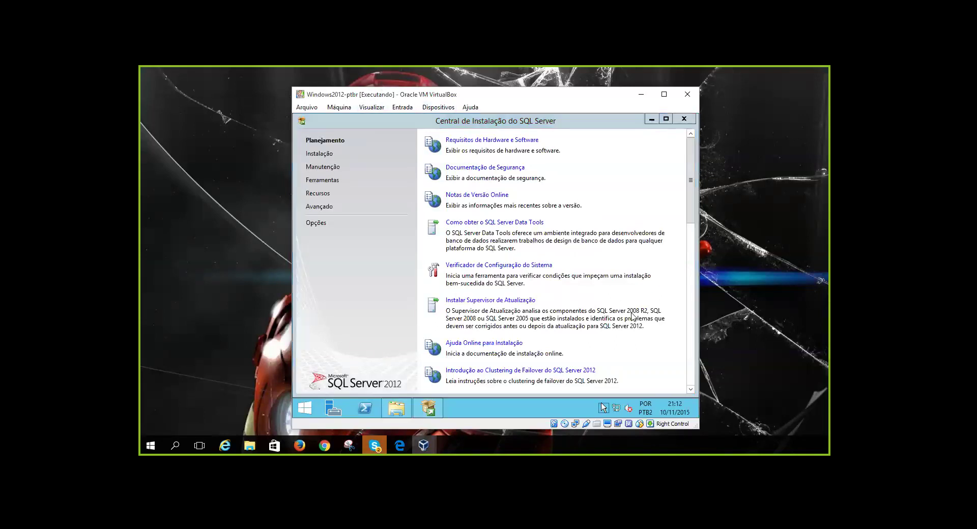
pyautogui.click(608, 250)
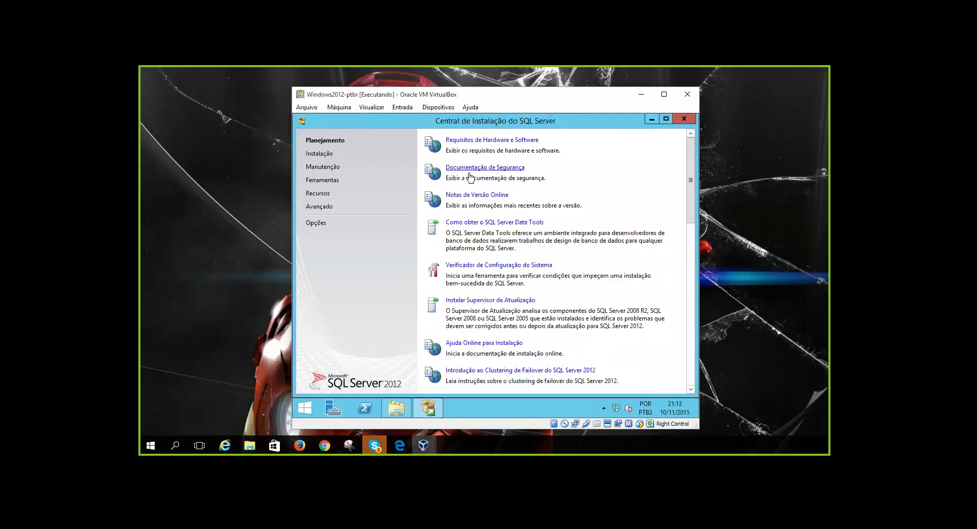
pyautogui.click(484, 265)
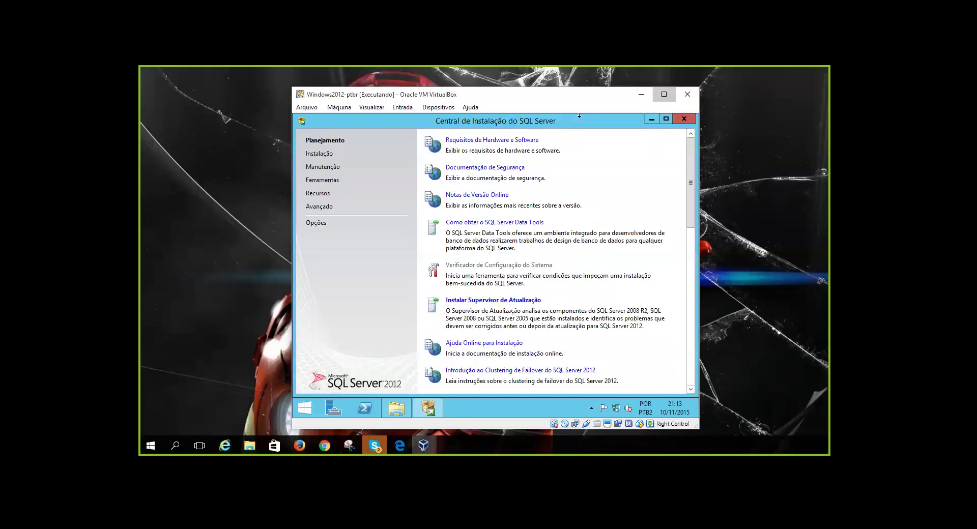
pyautogui.press('super+Up')
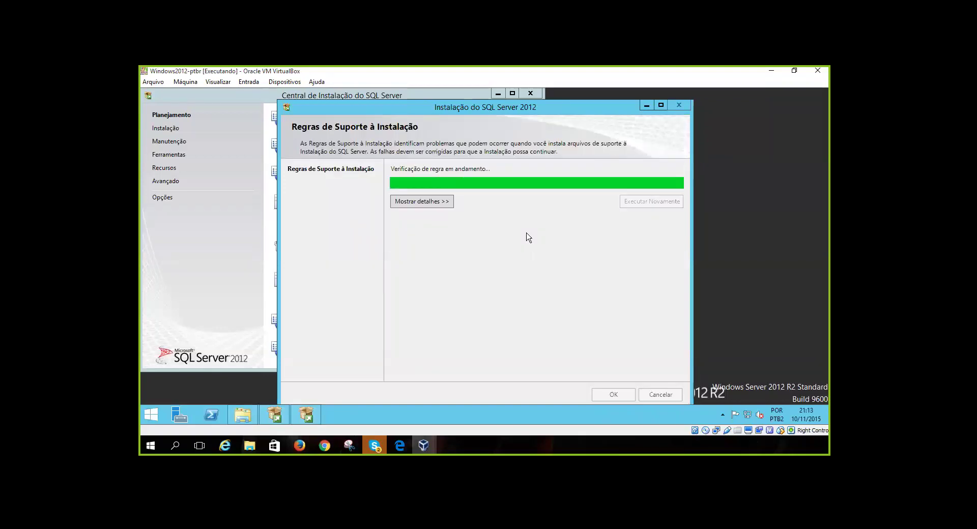
# Show the rule check details, review them, and close the results with OK
pyautogui.click(444, 205)
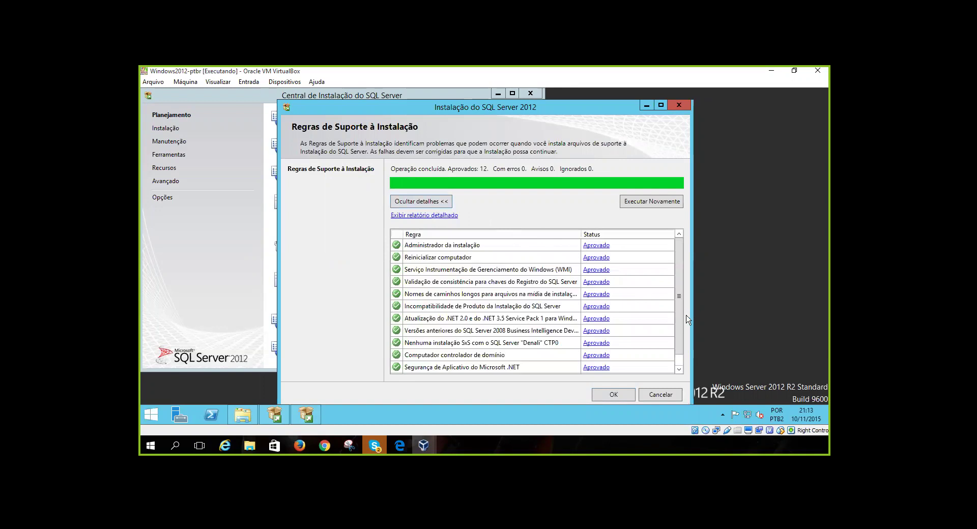
pyautogui.moveTo(678, 323)
pyautogui.mouseDown()
pyautogui.moveTo(681, 353)
pyautogui.moveTo(683, 331)
pyautogui.mouseUp()
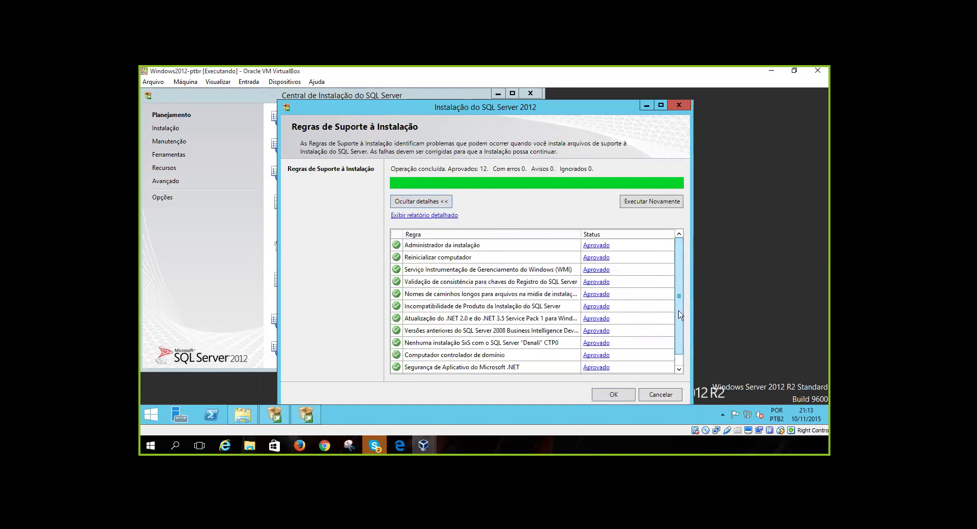
pyautogui.click(613, 394)
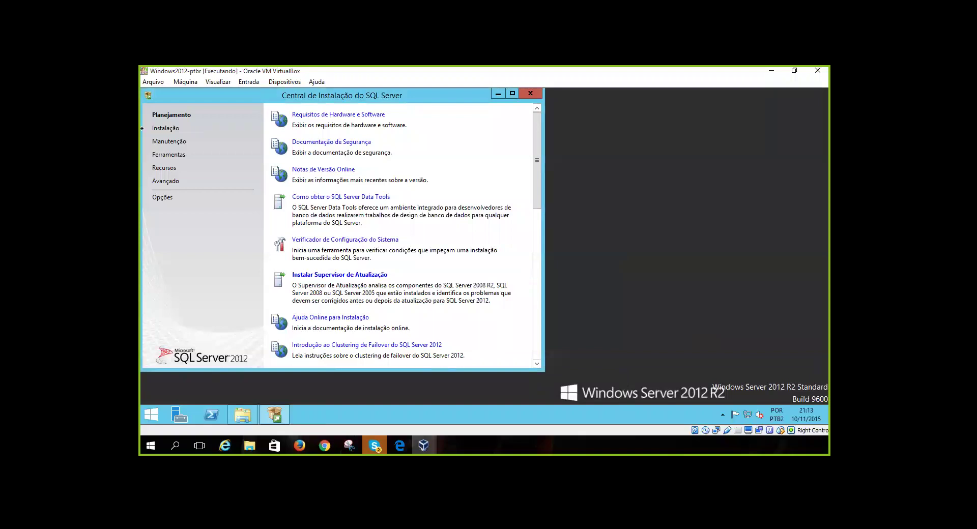
# Rerun the Verificador de Configuração do Sistema, confirm all 12 rules passed, and close it
pyautogui.click(329, 239)
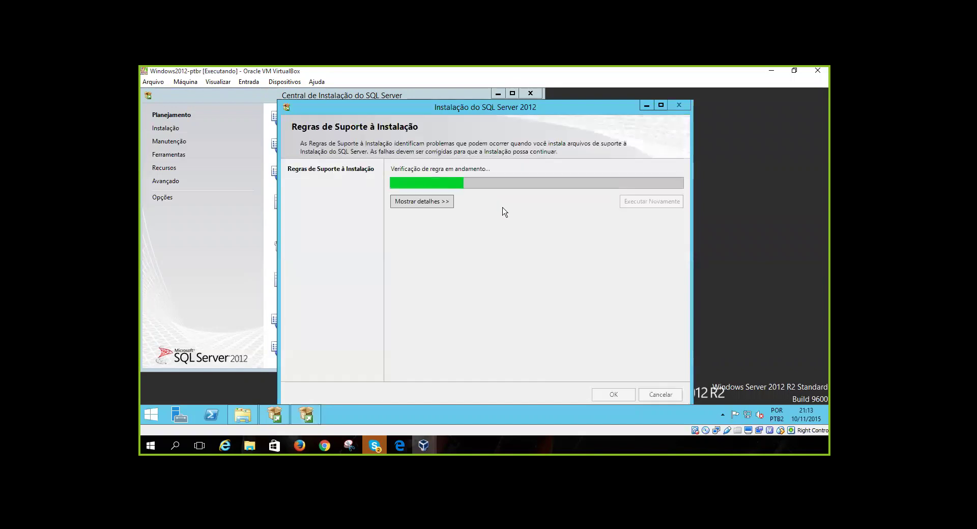
pyautogui.click(443, 203)
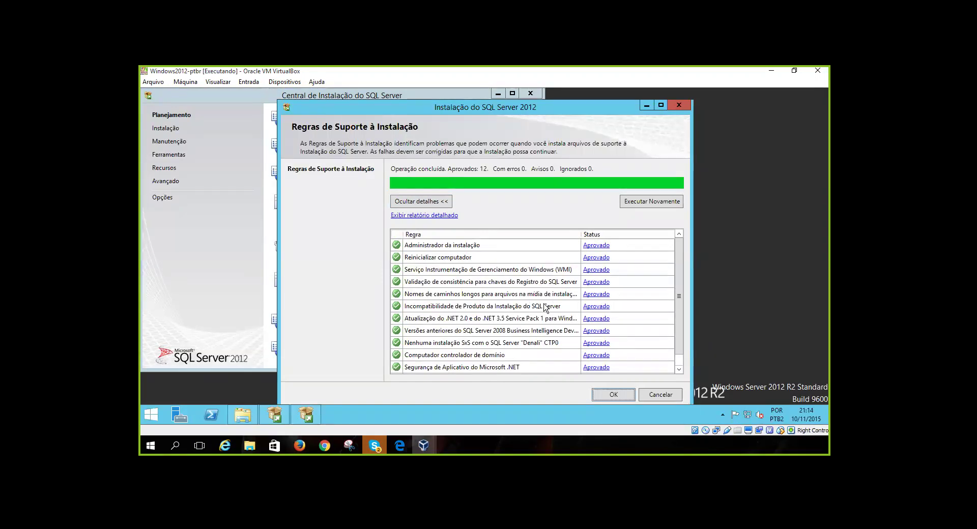
pyautogui.press('Return')
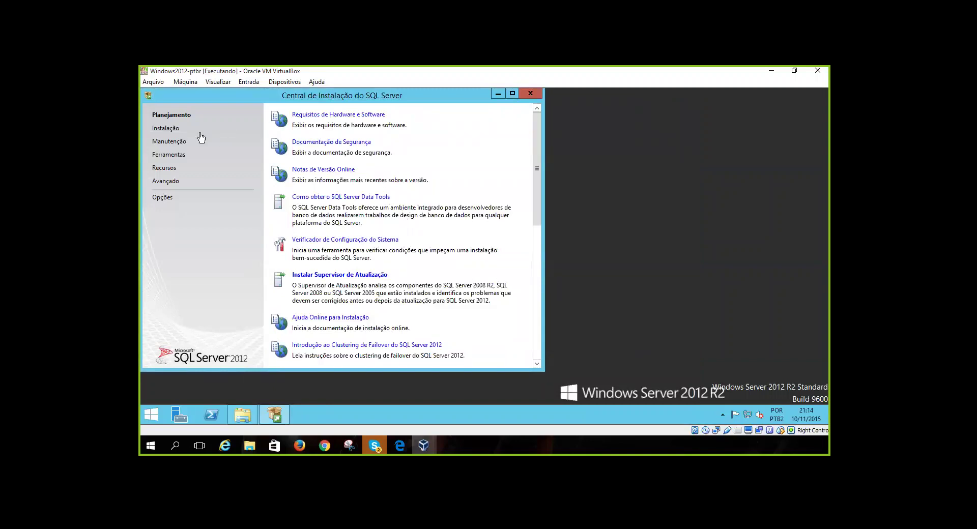
# Start Nova instalação autônoma do SQL Server from Instalação and continue past the passing rules check
pyautogui.click(178, 131)
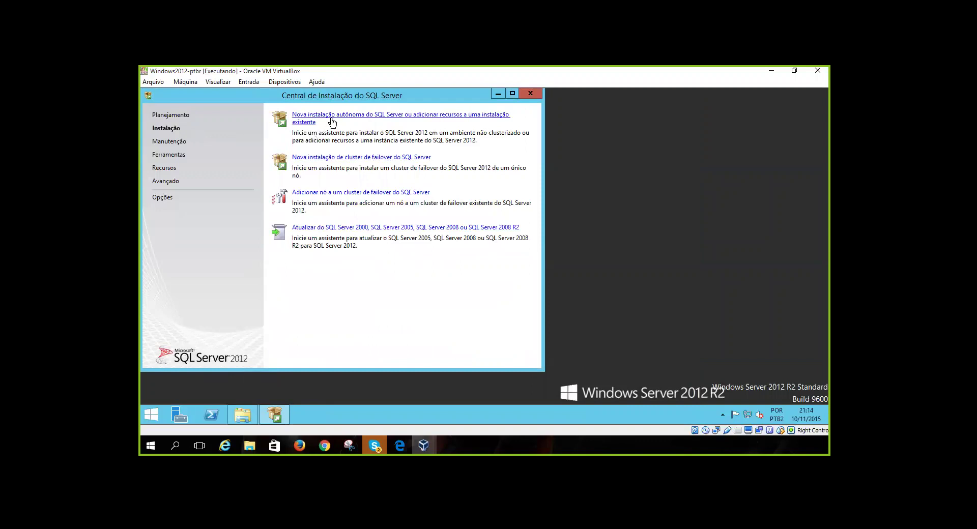
pyautogui.click(332, 121)
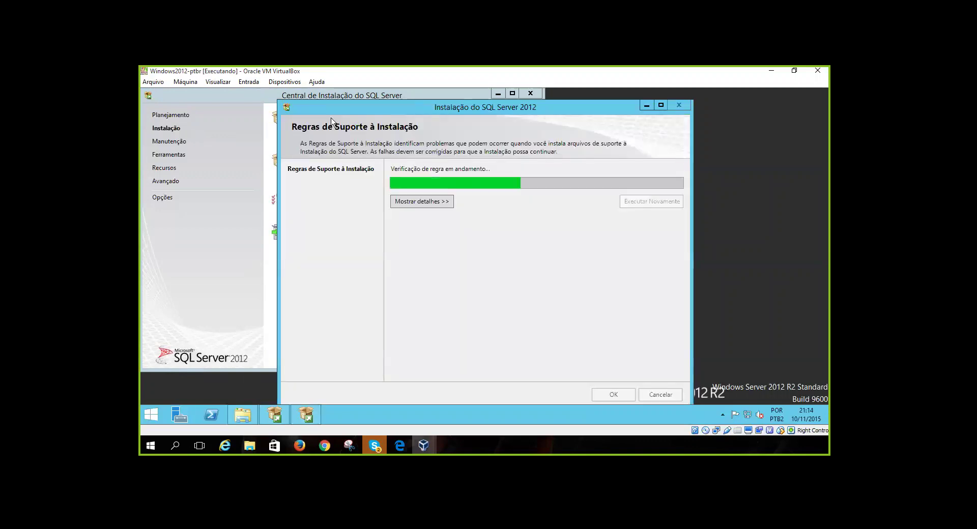
pyautogui.click(417, 206)
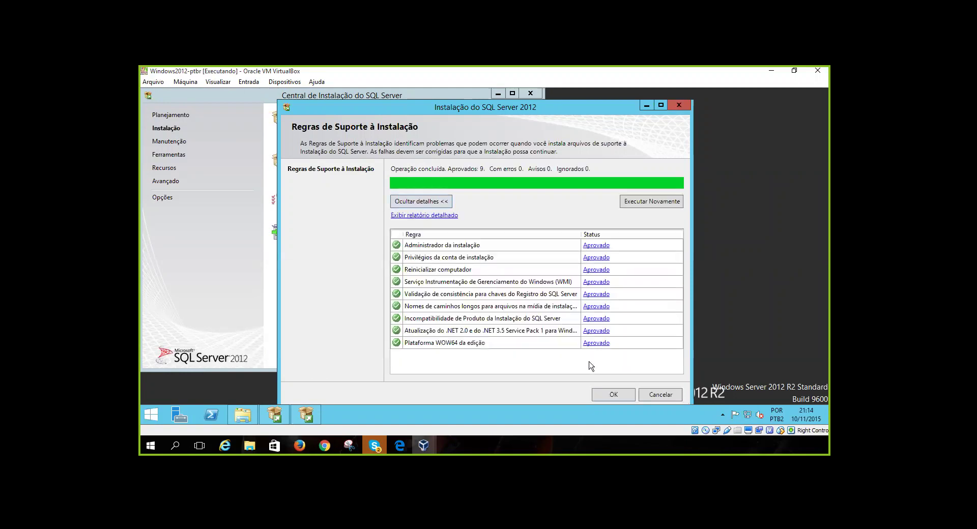
pyautogui.press('Tab')
pyautogui.press('Tab')
pyautogui.press('Tab')
pyautogui.press('Tab')
pyautogui.press('Tab')
pyautogui.press('Tab')
pyautogui.press('Tab')
pyautogui.press('Tab')
pyautogui.press('Tab')
pyautogui.press('Tab')
pyautogui.press('Tab')
pyautogui.press('Tab')
pyautogui.press('Tab')
pyautogui.press('Return')
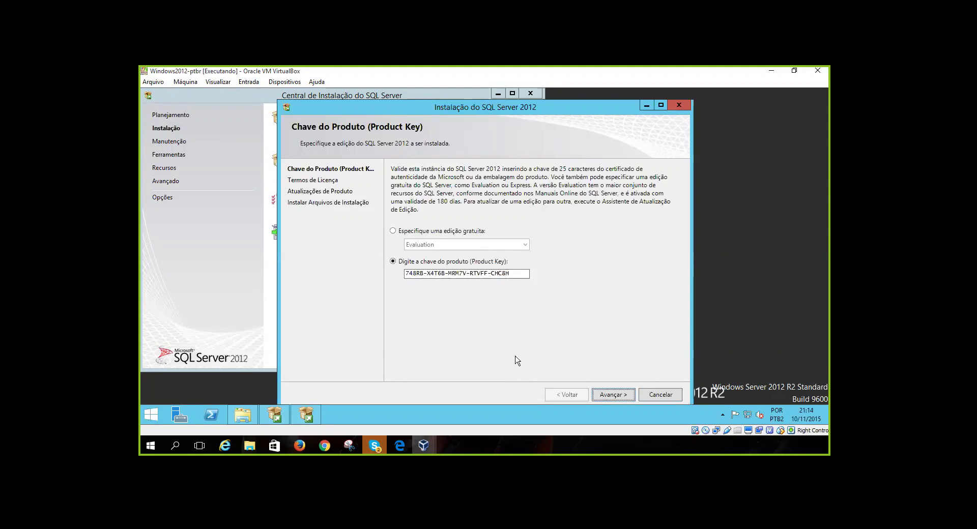
# Pass the product key page, cancel printing, and accept the license terms to continue
pyautogui.press('Return')
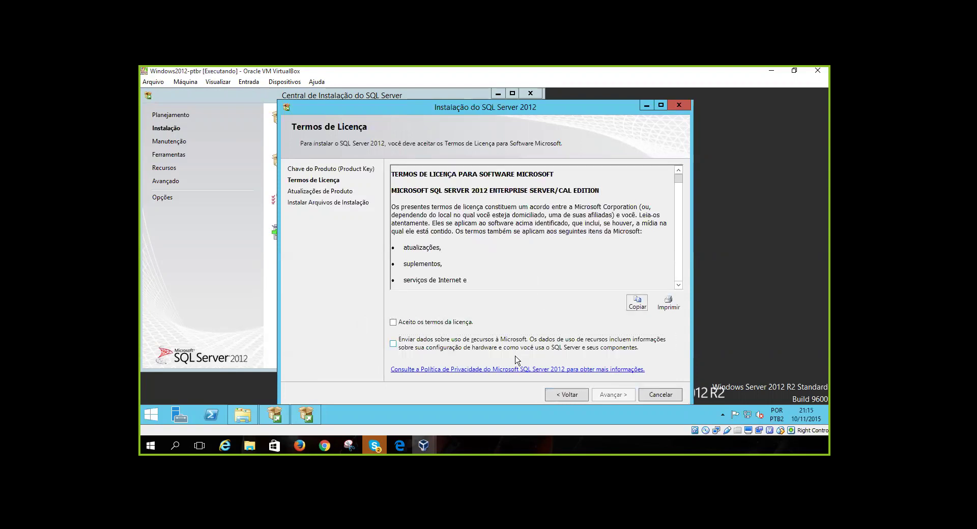
pyautogui.press('Return')
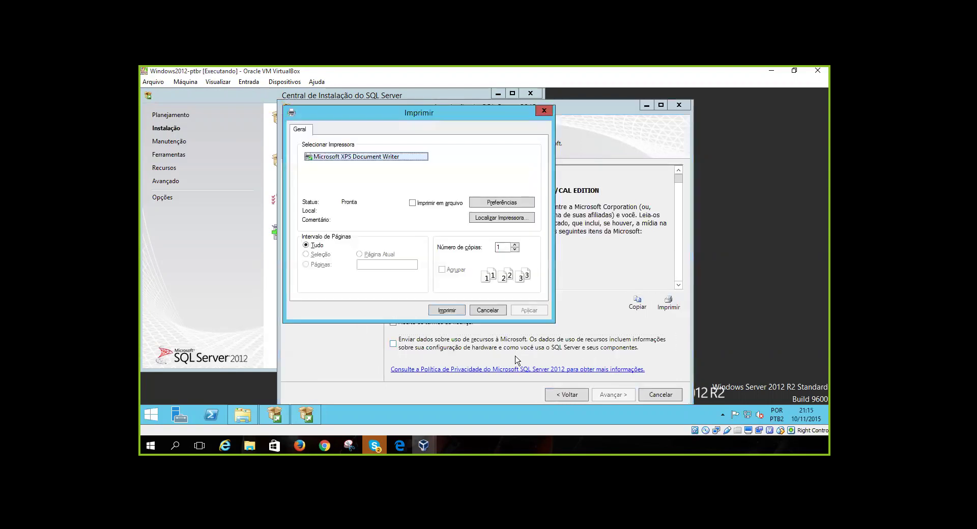
pyautogui.press('Escape')
pyautogui.press('Tab')
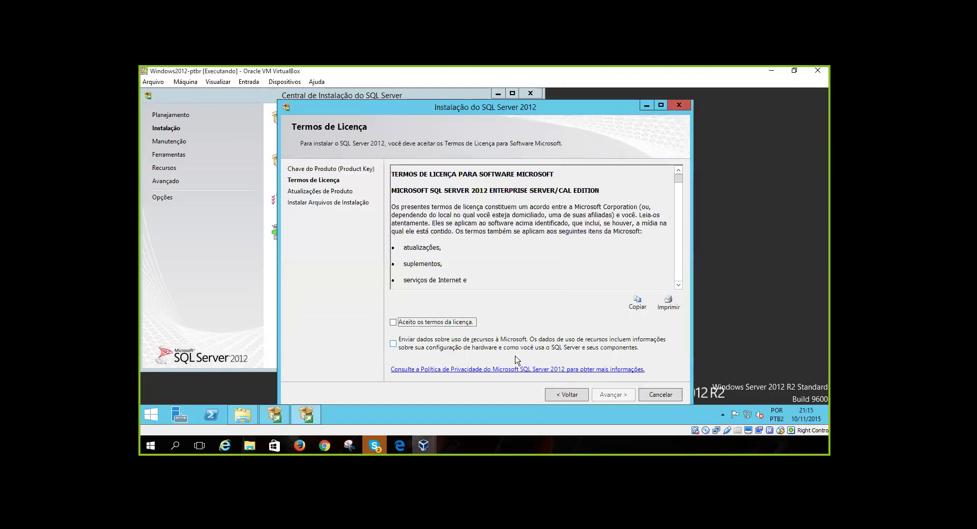
pyautogui.press('space')
pyautogui.press('Tab')
pyautogui.press('Tab')
pyautogui.press('Tab')
pyautogui.press('Tab')
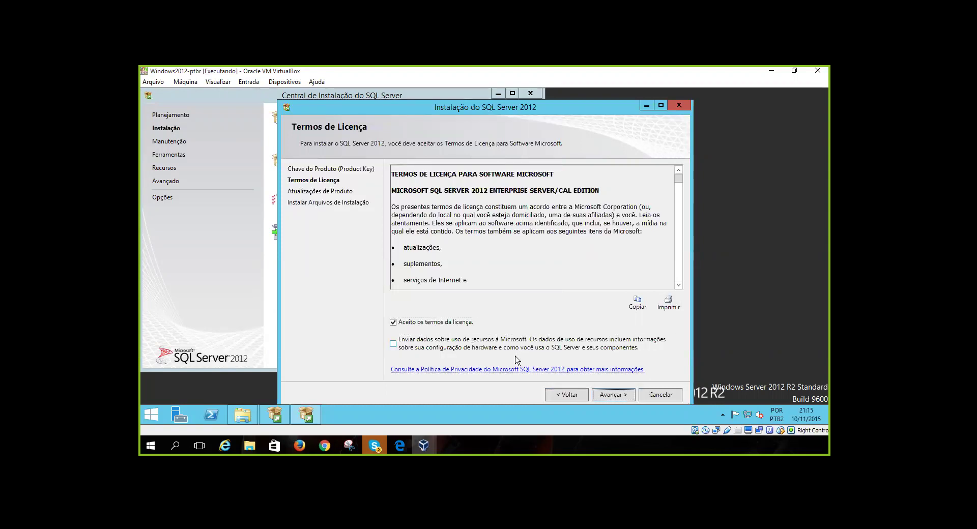
pyautogui.press('Return')
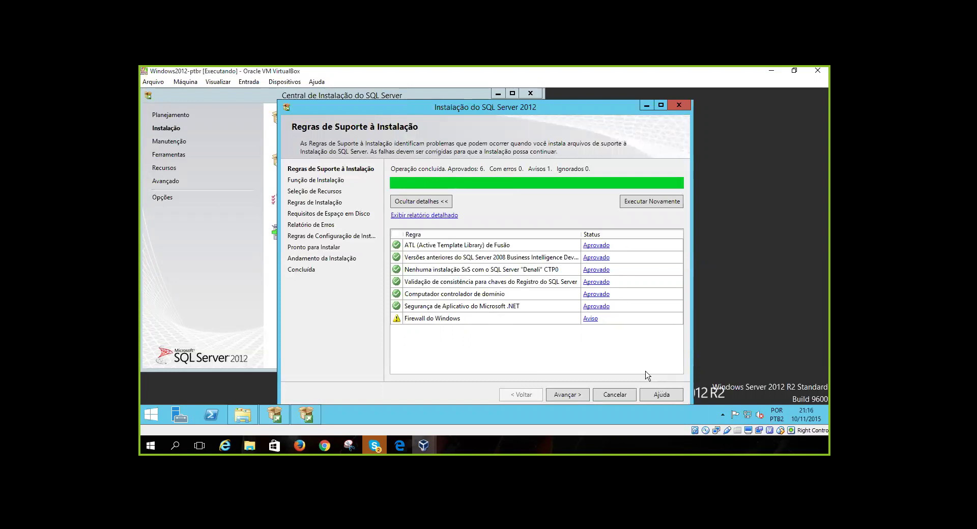
# Review the Windows Firewall warning details, then continue to the Função de Instalação page
pyautogui.click(590, 319)
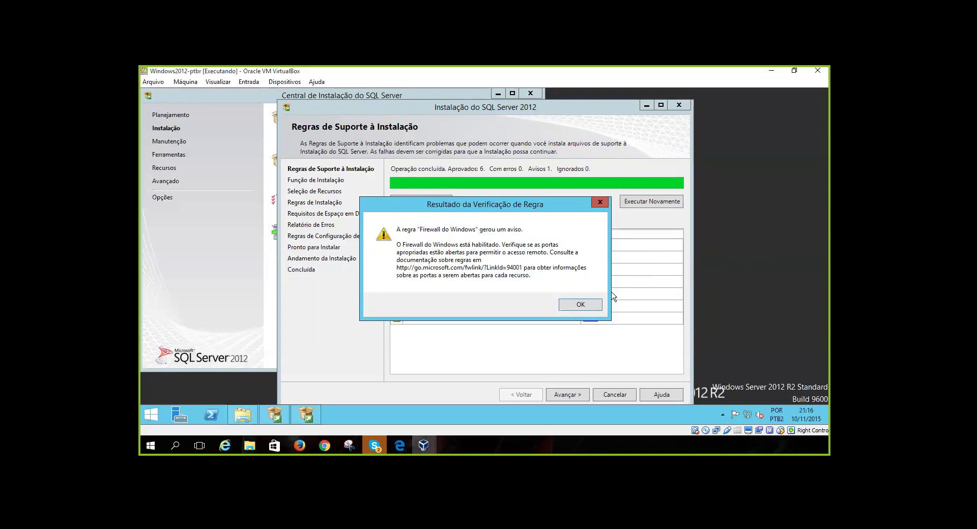
pyautogui.click(592, 307)
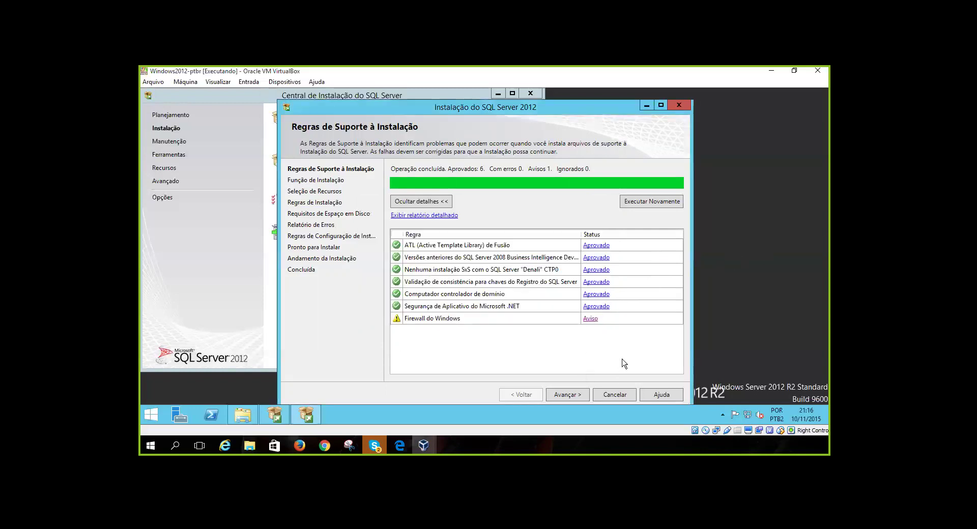
pyautogui.click(810, 244)
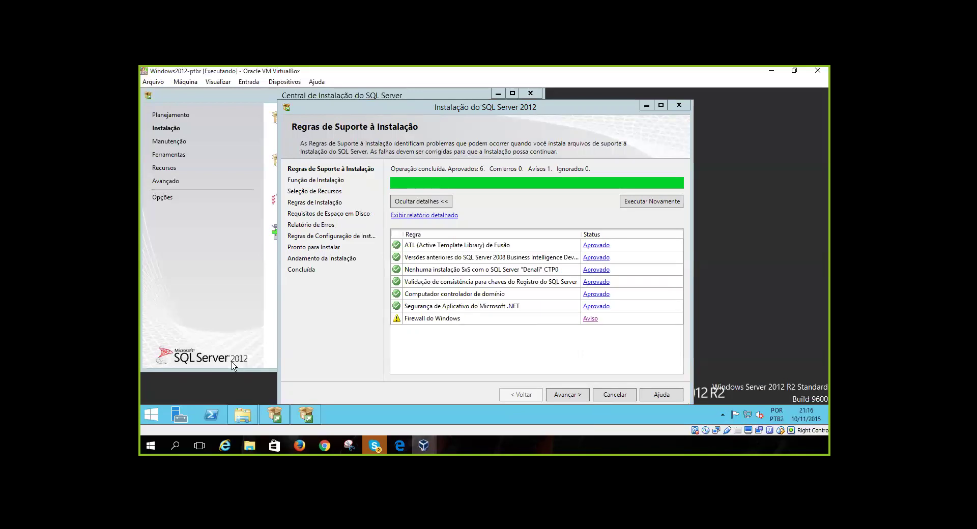
pyautogui.click(582, 342)
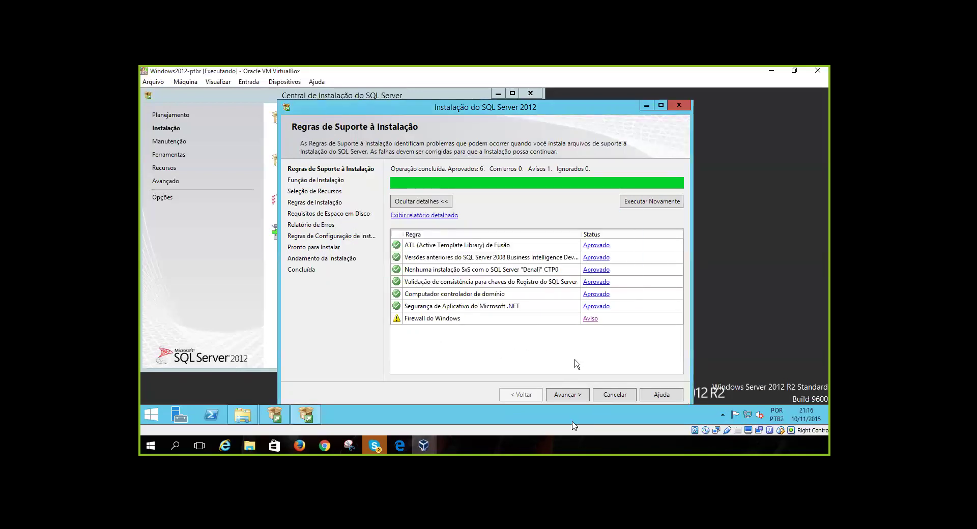
pyautogui.press('Tab')
pyautogui.press('Tab')
pyautogui.press('Tab')
pyautogui.press('Tab')
pyautogui.press('Tab')
pyautogui.press('Tab')
pyautogui.press('Tab')
pyautogui.press('Tab')
pyautogui.press('Tab')
pyautogui.press('Tab')
pyautogui.press('Tab')
pyautogui.press('Tab')
pyautogui.press('Tab')
pyautogui.press('Tab')
pyautogui.press('Tab')
pyautogui.press('Return')
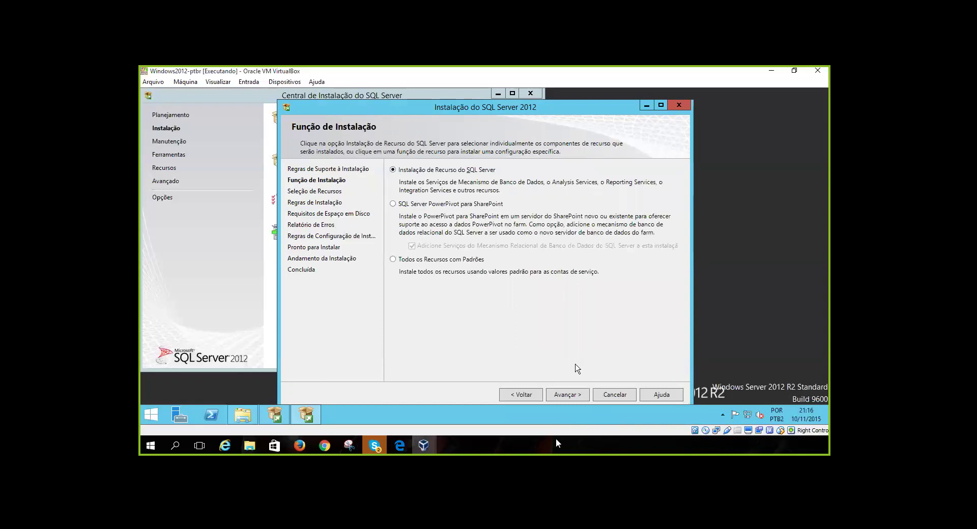
# Keep the SQL Server feature installation role and mark all features with Selecionar Tudo
pyautogui.press('Tab')
pyautogui.press('Tab')
pyautogui.press('Tab')
pyautogui.press('Return')
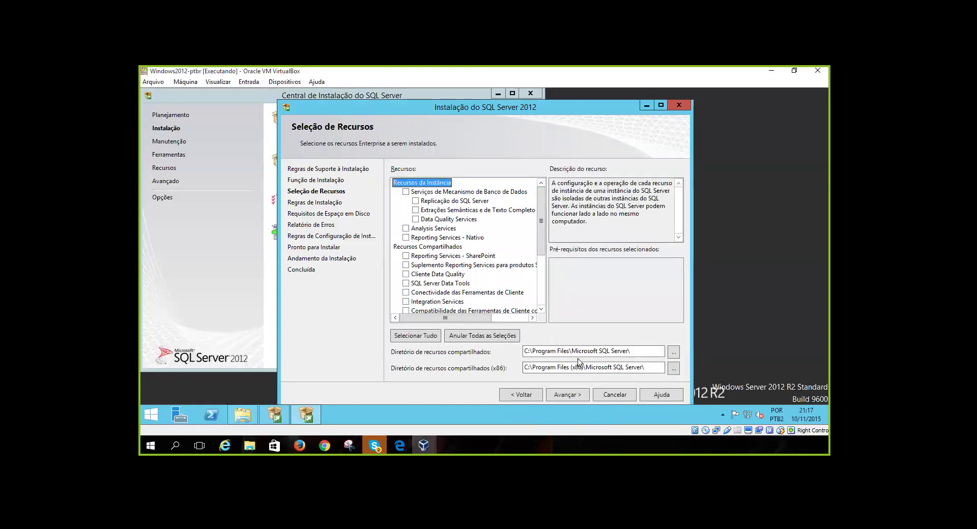
pyautogui.press('Down')
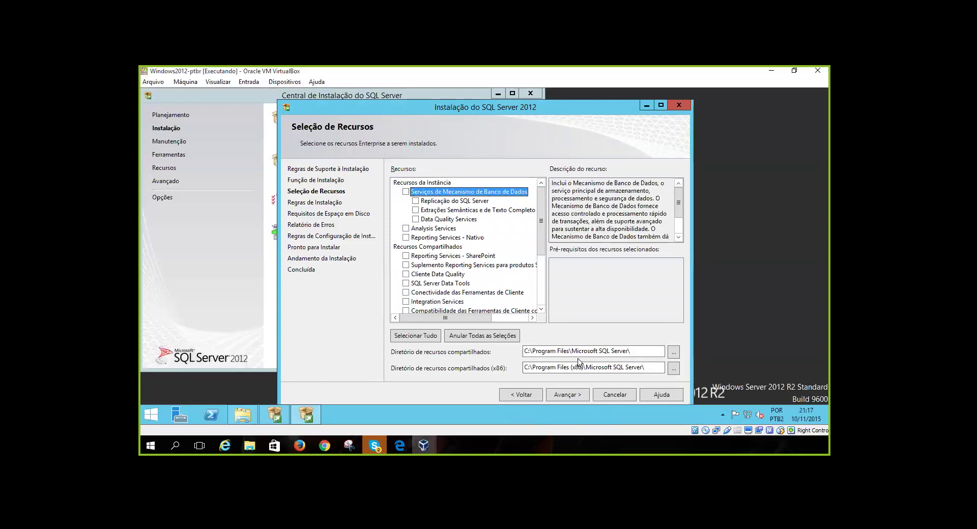
pyautogui.press('Down')
pyautogui.press('Down')
pyautogui.press('Down')
pyautogui.press('Down')
pyautogui.press('Down')
pyautogui.press('Down')
pyautogui.press('Down')
pyautogui.press('Down')
pyautogui.press('Down')
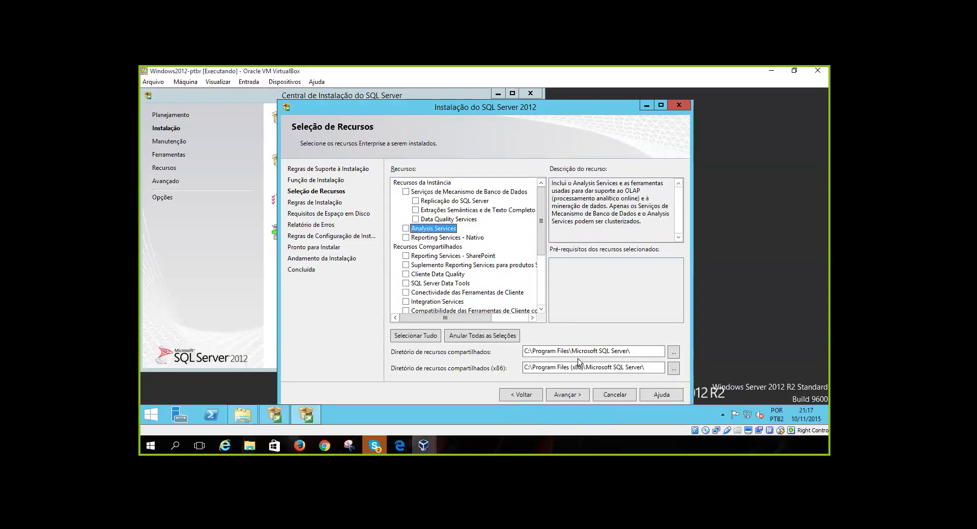
pyautogui.press('Down')
pyautogui.press('Down')
pyautogui.press('Down')
pyautogui.press('Down')
pyautogui.press('Down')
pyautogui.press('Down')
pyautogui.press('Down')
pyautogui.press('Down')
pyautogui.press('Down')
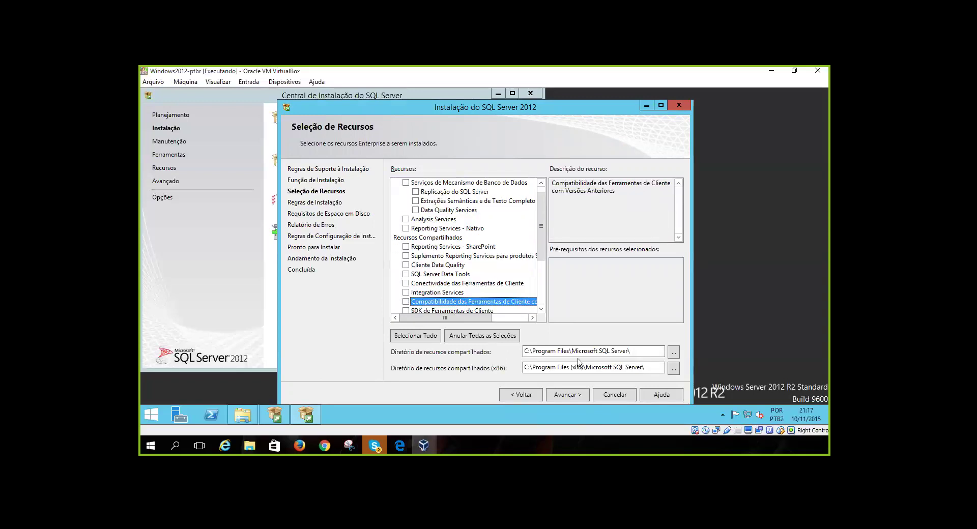
pyautogui.press('Down')
pyautogui.press('Down')
pyautogui.press('Down')
pyautogui.press('Down')
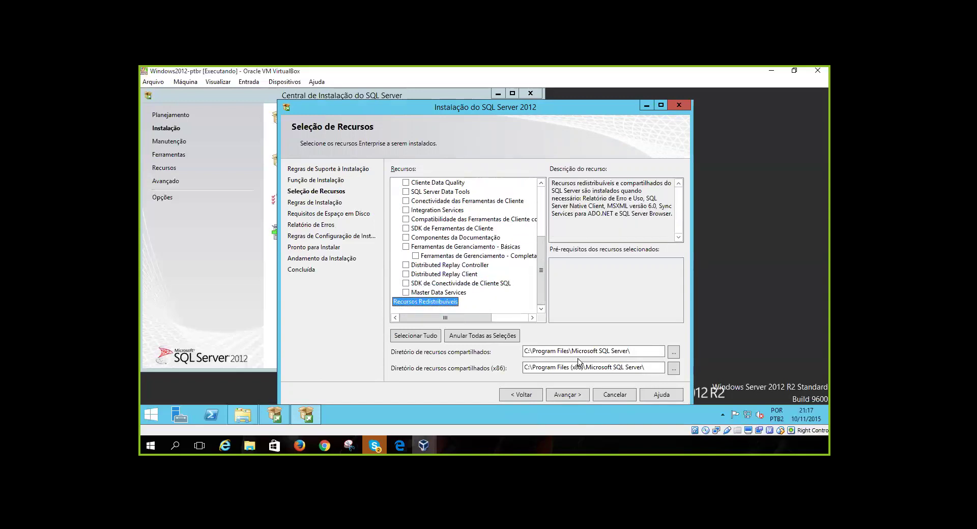
pyautogui.hotkey('alt', 's')
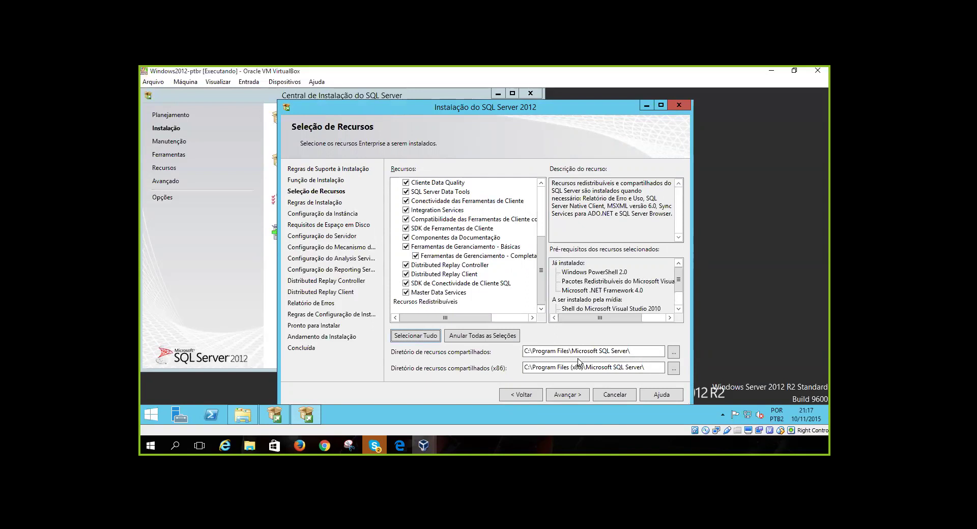
# Look over the installation directory fields and the selected features in the list
pyautogui.press('Tab')
pyautogui.press('Tab')
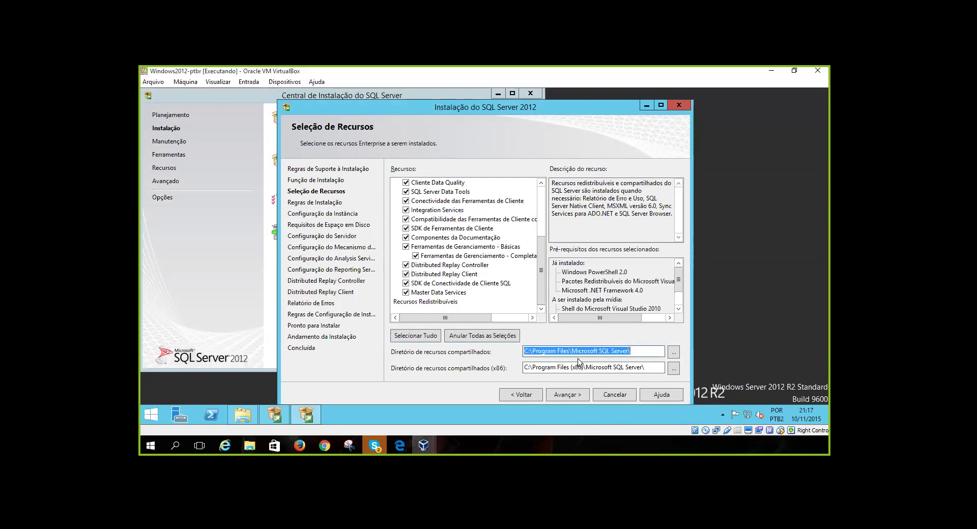
pyautogui.press('Tab')
pyautogui.press('Tab')
pyautogui.press('Tab')
pyautogui.press('Tab')
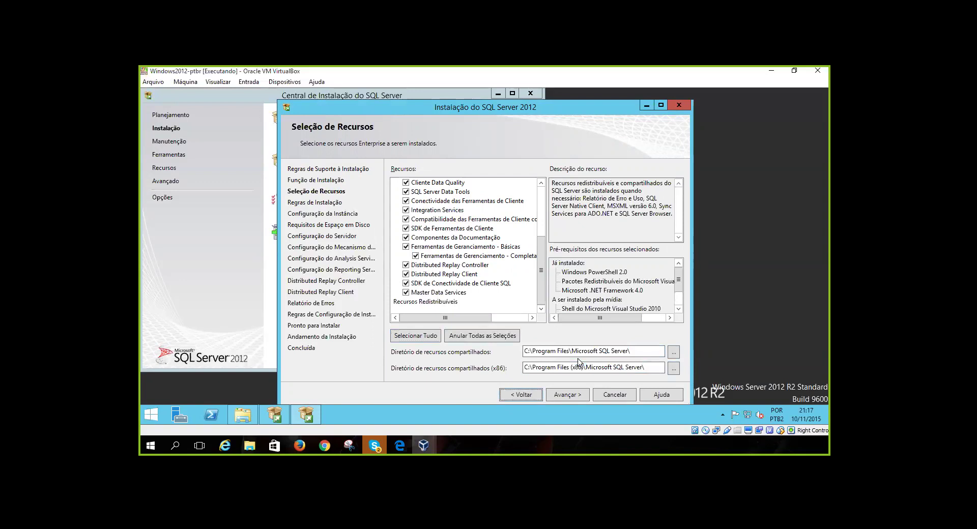
pyautogui.hotkey('shift', 'Tab')
pyautogui.hotkey('shift', 'Tab')
pyautogui.hotkey('shift', 'Tab')
pyautogui.hotkey('shift', 'Tab')
pyautogui.hotkey('shift', 'Tab')
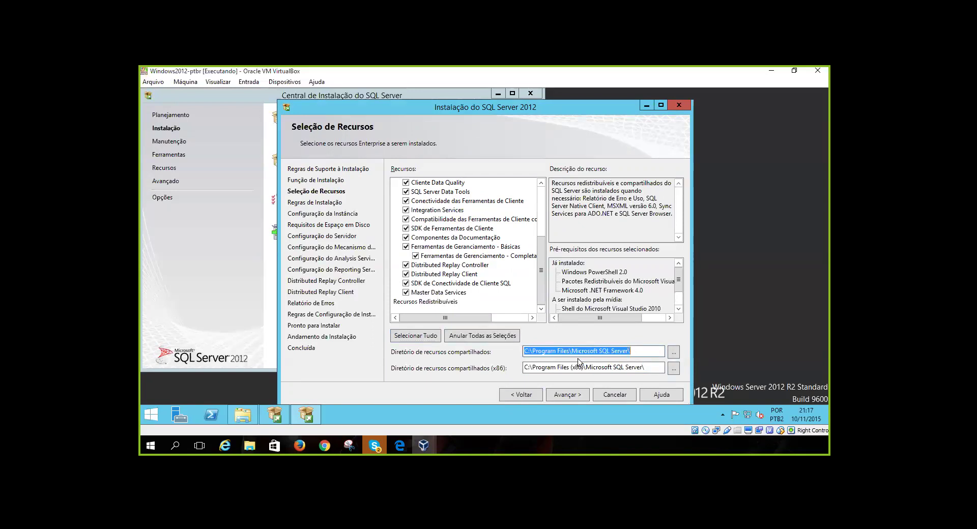
pyautogui.hotkey('shift', 'Tab')
pyautogui.hotkey('shift', 'Tab')
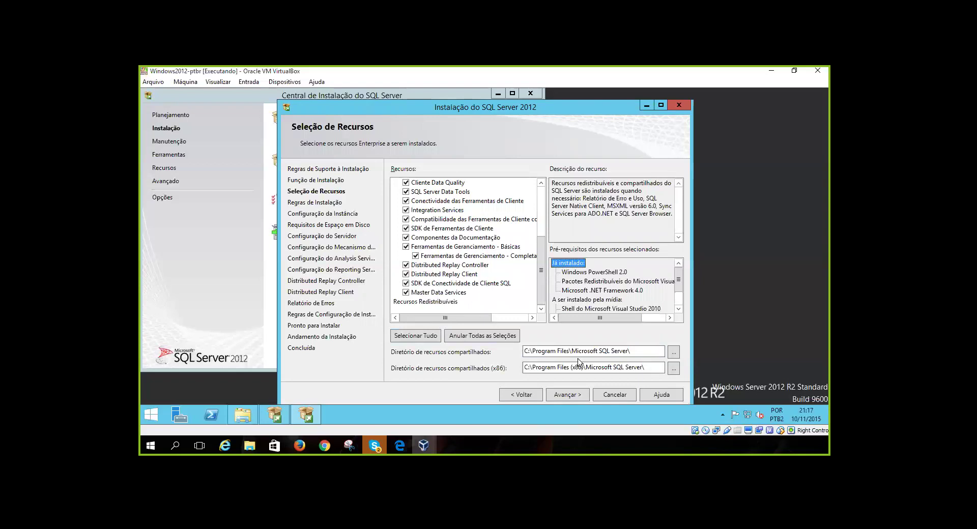
pyautogui.hotkey('shift', 'Tab')
pyautogui.hotkey('shift', 'Tab')
pyautogui.press('Up')
pyautogui.press('Up')
pyautogui.press('Up')
pyautogui.press('Up')
pyautogui.press('Up')
pyautogui.press('Up')
pyautogui.press('Up')
pyautogui.press('Up')
pyautogui.press('Up')
pyautogui.press('Up')
pyautogui.press('Up')
pyautogui.press('Up')
pyautogui.press('Up')
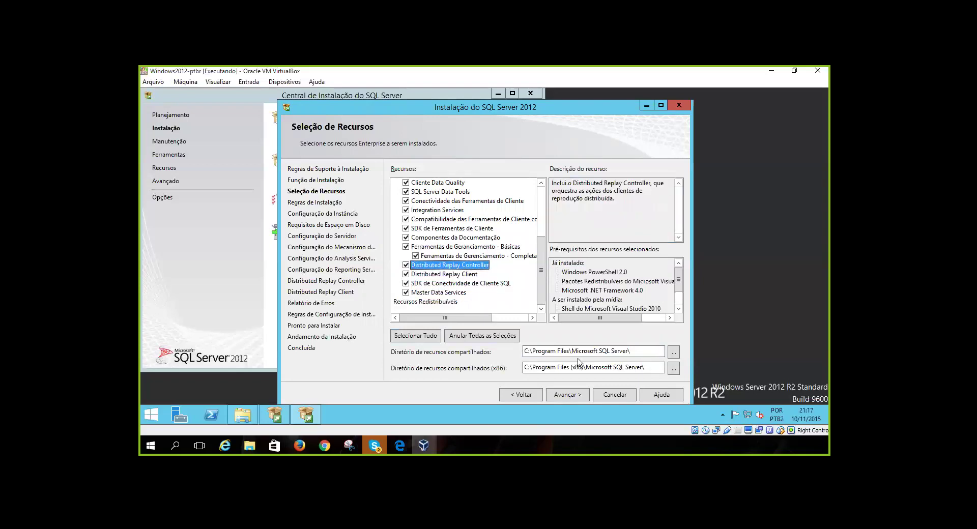
pyautogui.press('Up')
pyautogui.press('Up')
pyautogui.press('Up')
pyautogui.press('Up')
pyautogui.press('Up')
pyautogui.press('Up')
pyautogui.press('Up')
pyautogui.press('Up')
pyautogui.press('Up')
pyautogui.press('Up')
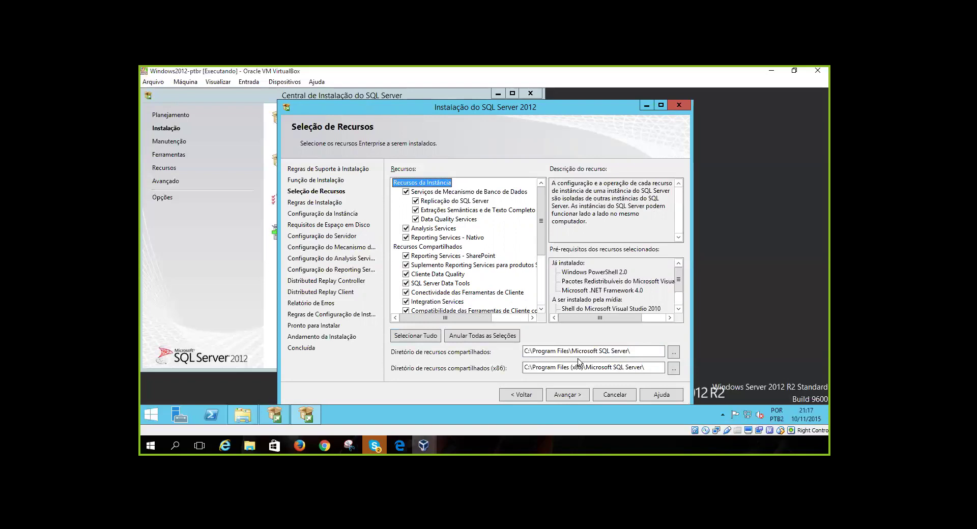
pyautogui.press('Down')
pyautogui.press('Down')
pyautogui.press('Down')
pyautogui.press('Down')
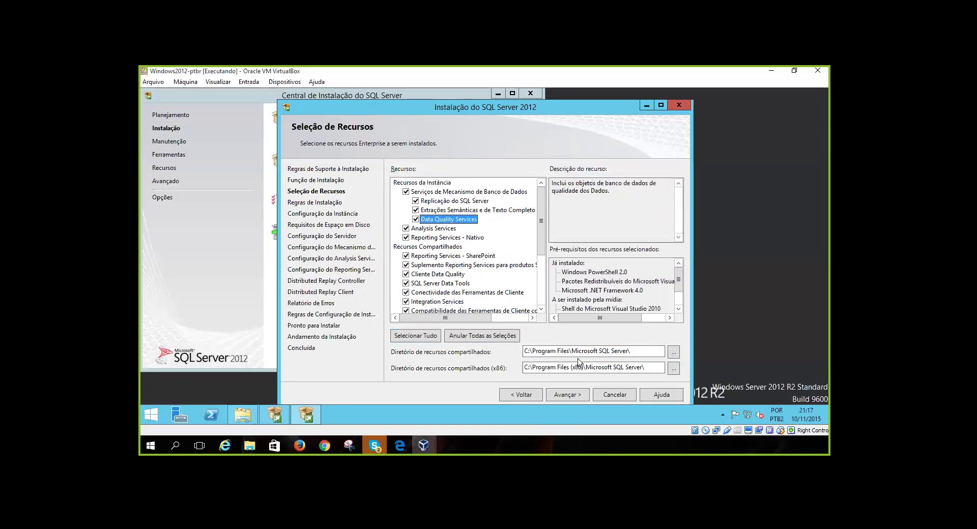
pyautogui.press('Up')
pyautogui.press('Up')
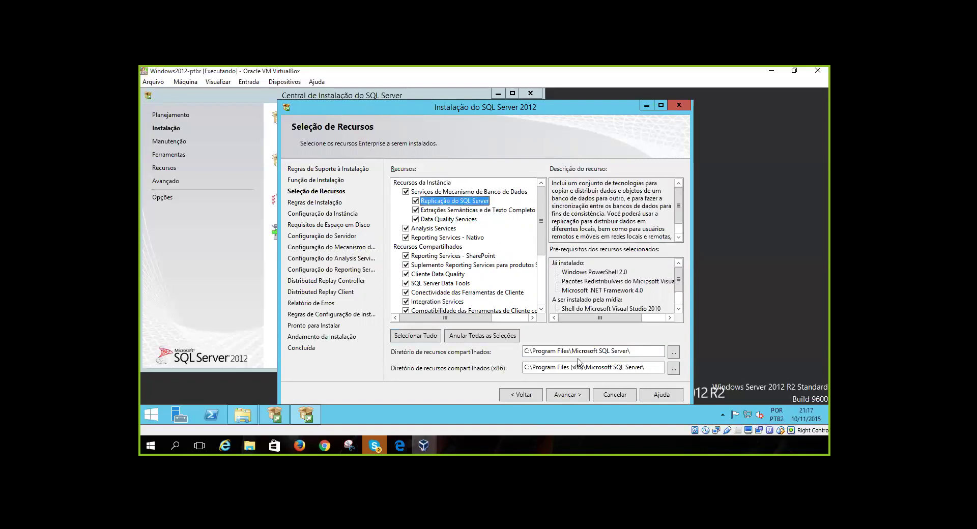
pyautogui.press('Down')
pyautogui.press('Down')
pyautogui.press('Down')
pyautogui.press('Down')
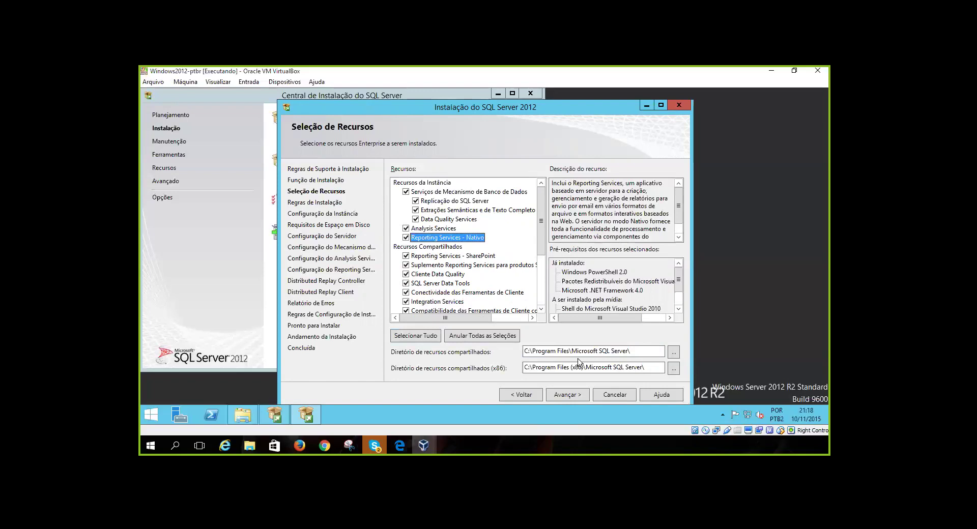
pyautogui.press('Up')
pyautogui.press('Up')
pyautogui.press('Up')
pyautogui.press('Up')
pyautogui.press('Up')
# Uncheck Serviços de Mecanismo de Banco de Dados and Reporting Services - SharePoint
pyautogui.press('space')
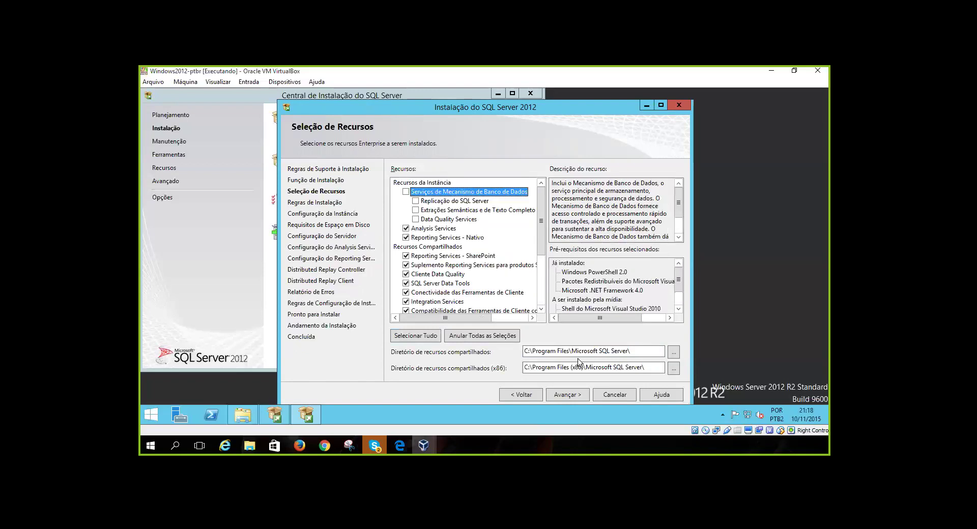
pyautogui.press('Down')
pyautogui.press('Down')
pyautogui.press('Down')
pyautogui.press('Down')
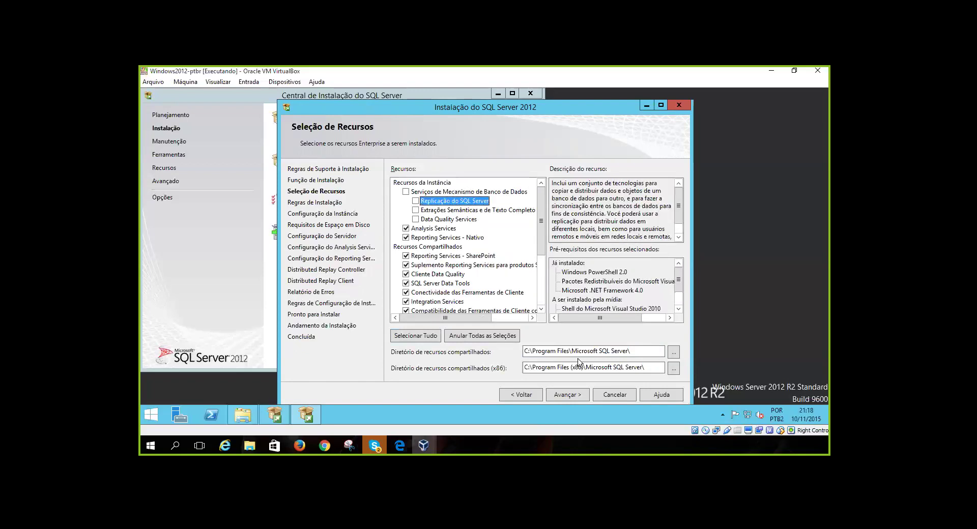
pyautogui.press('Down')
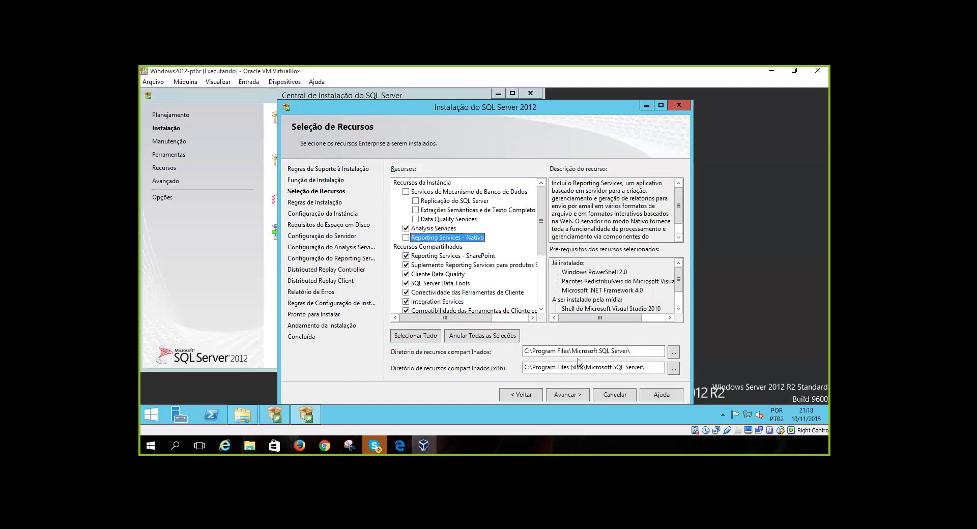
pyautogui.press('Up')
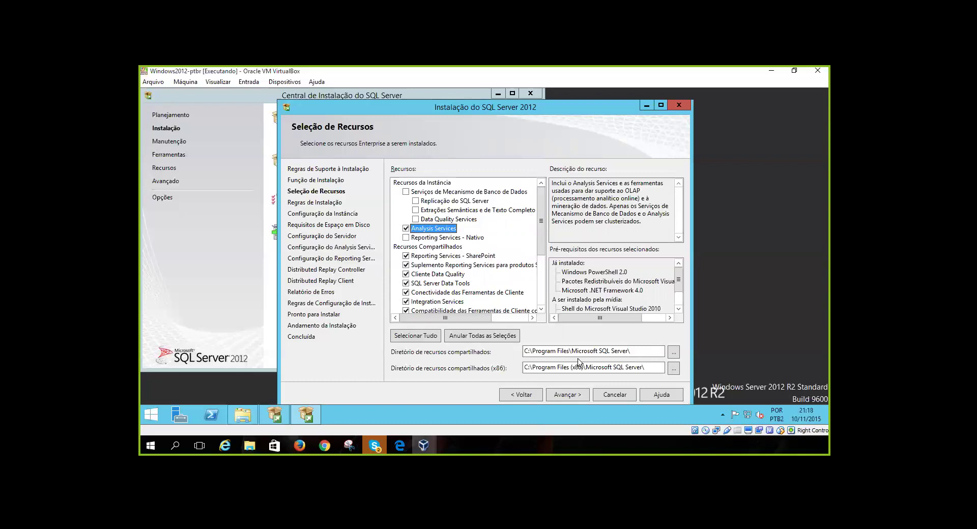
pyautogui.press('Down')
pyautogui.press('Down')
pyautogui.press('Down')
pyautogui.press('space')
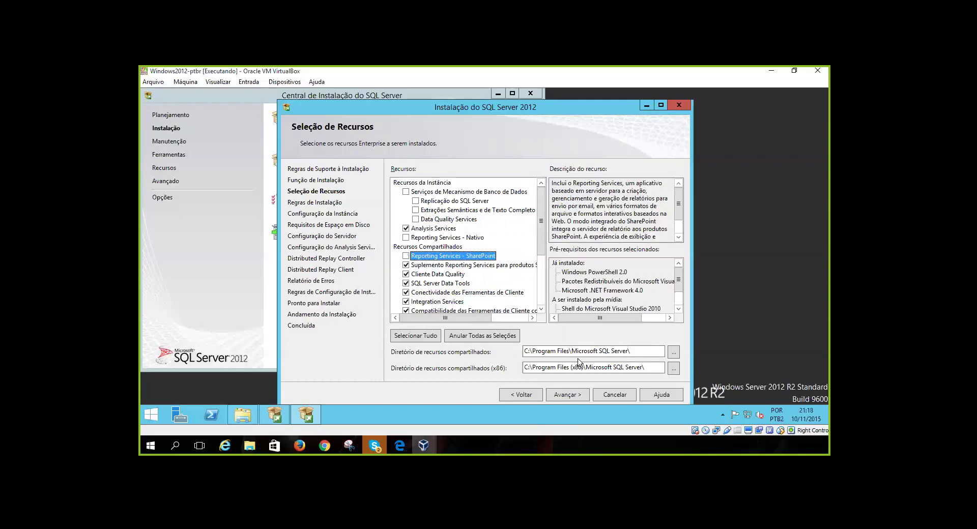
# Review the shared features from the Reporting Services add-in down to Ferramentas de Gerenciamento - Básicas
pyautogui.press('Down')
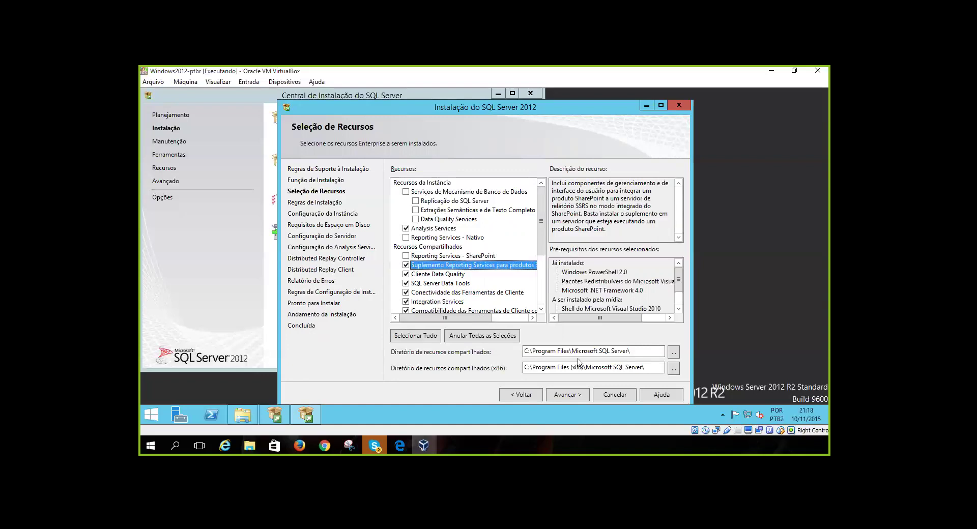
pyautogui.press('Down')
pyautogui.press('Down')
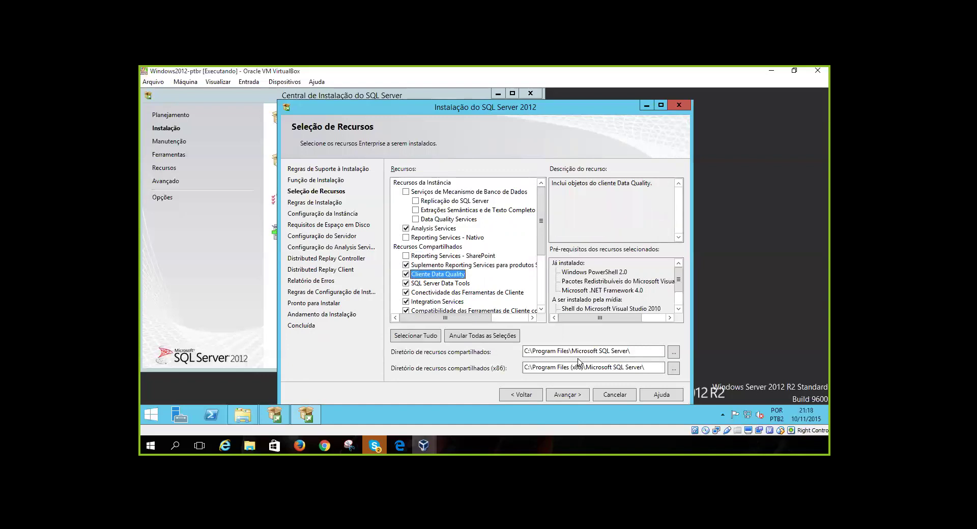
pyautogui.press('Down')
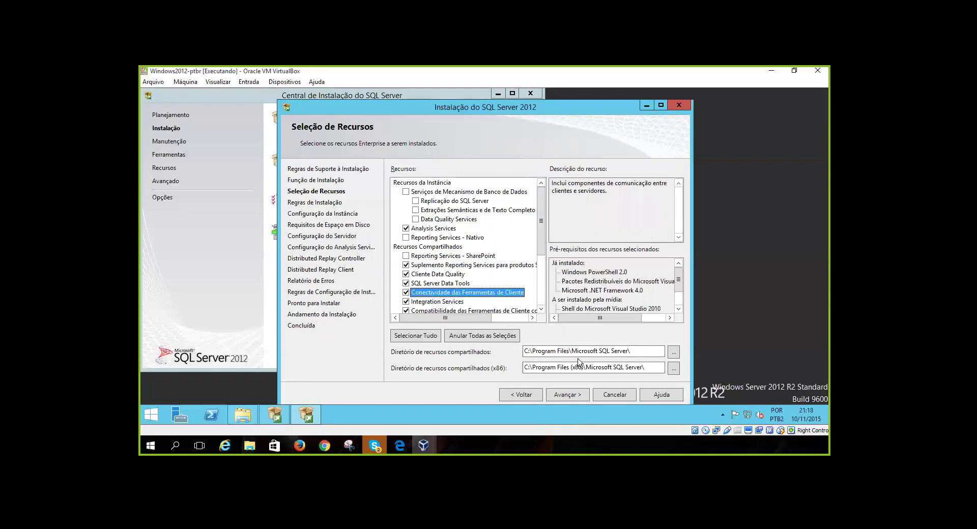
pyautogui.press('Down')
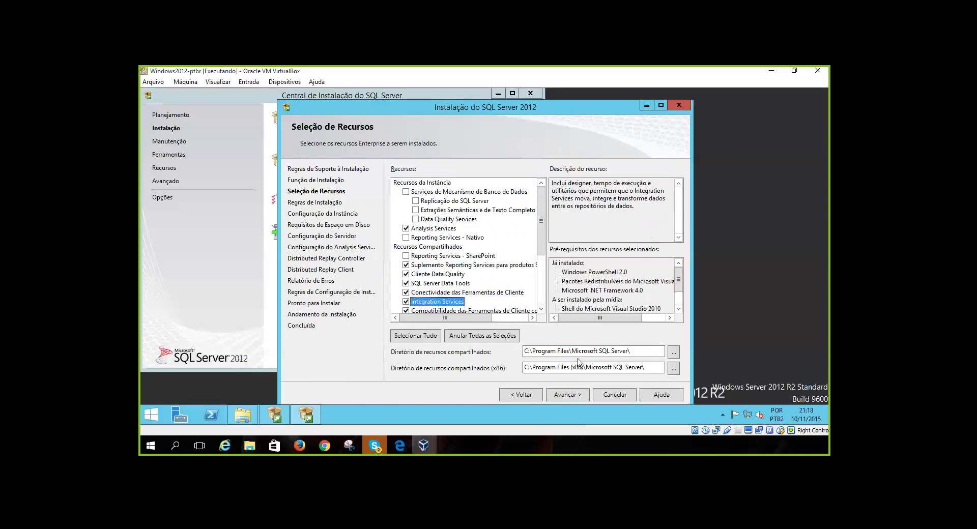
pyautogui.press('Down')
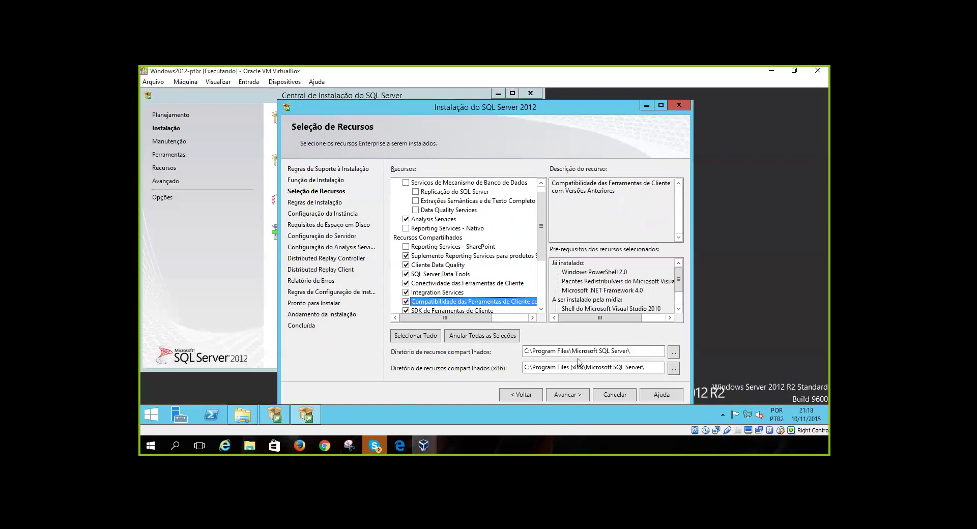
pyautogui.press('Down')
pyautogui.press('Down')
pyautogui.press('Up')
pyautogui.press('Up')
pyautogui.press('Down')
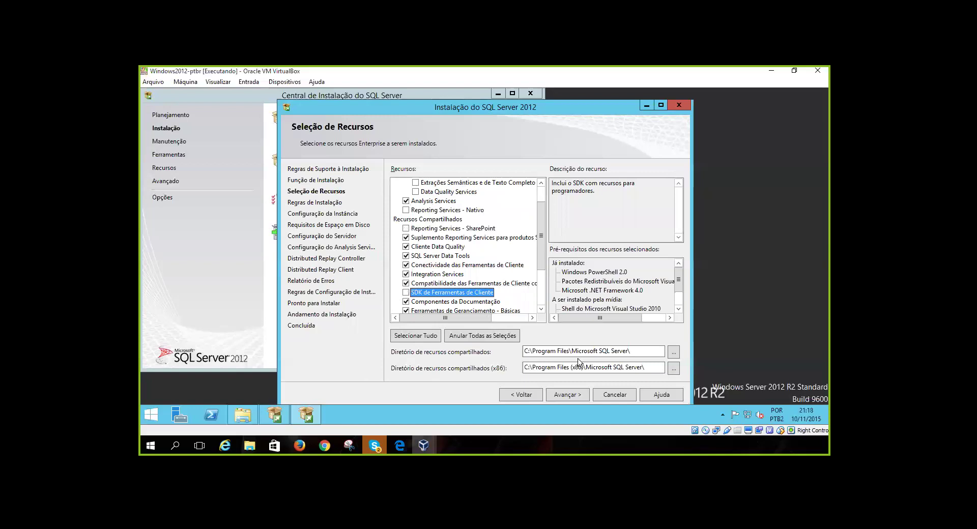
pyautogui.press('Down')
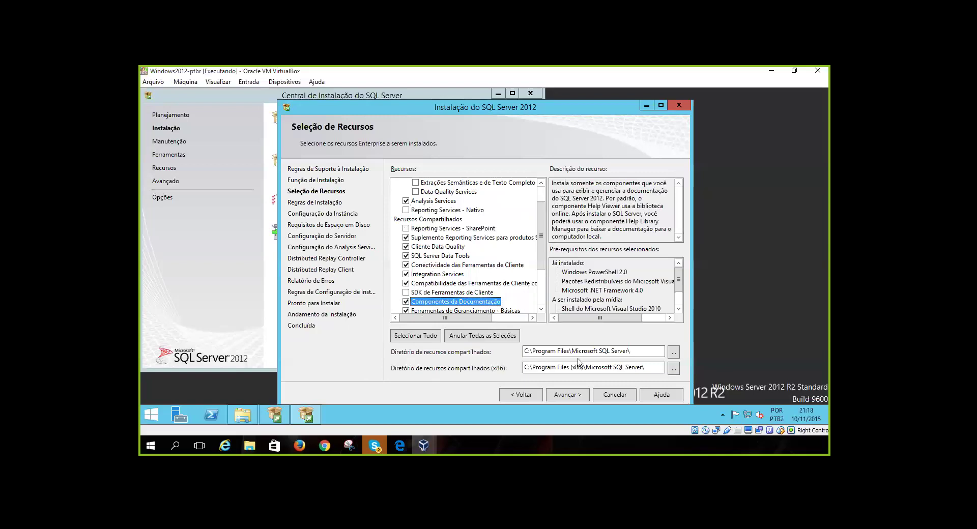
pyautogui.press('Down')
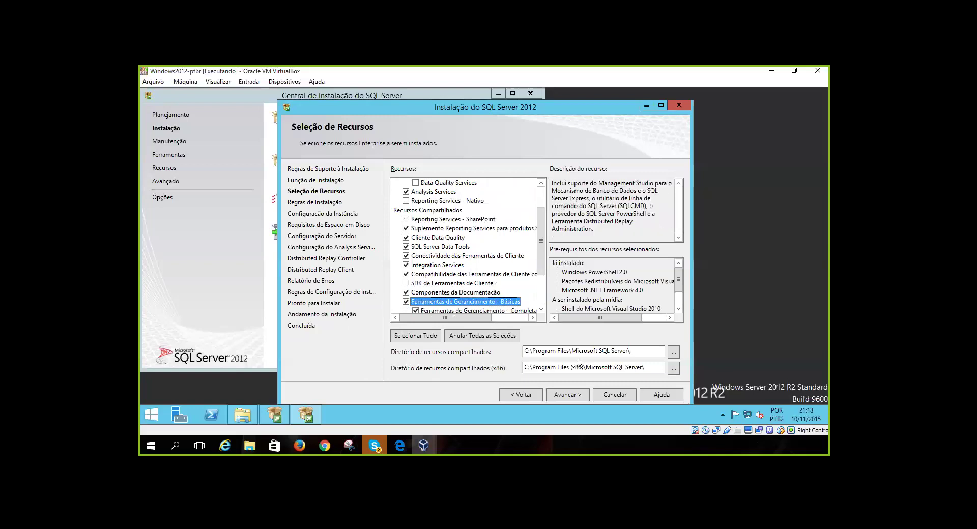
pyautogui.press('Down')
pyautogui.press('Down')
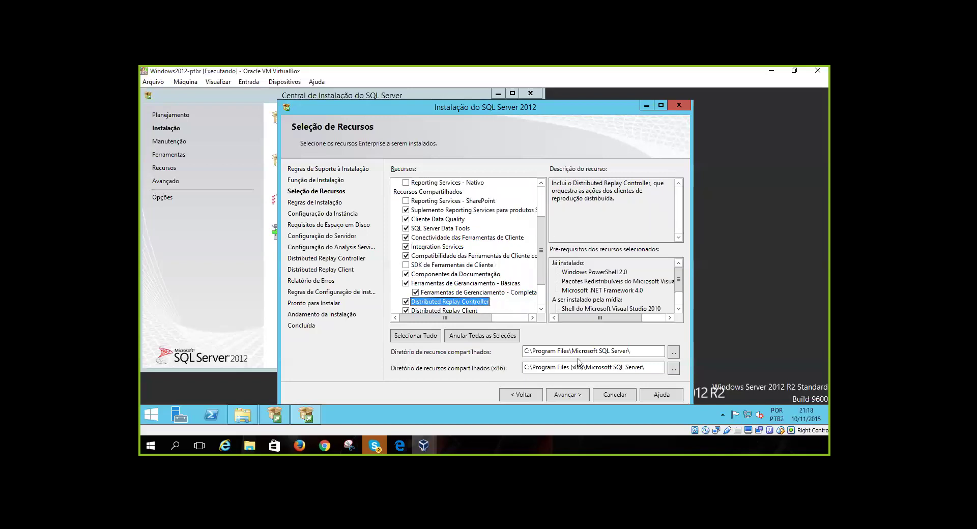
# Uncheck both Distributed Replay components, then re-check every feature with Selecionar Tudo
pyautogui.press('space')
pyautogui.press('Down')
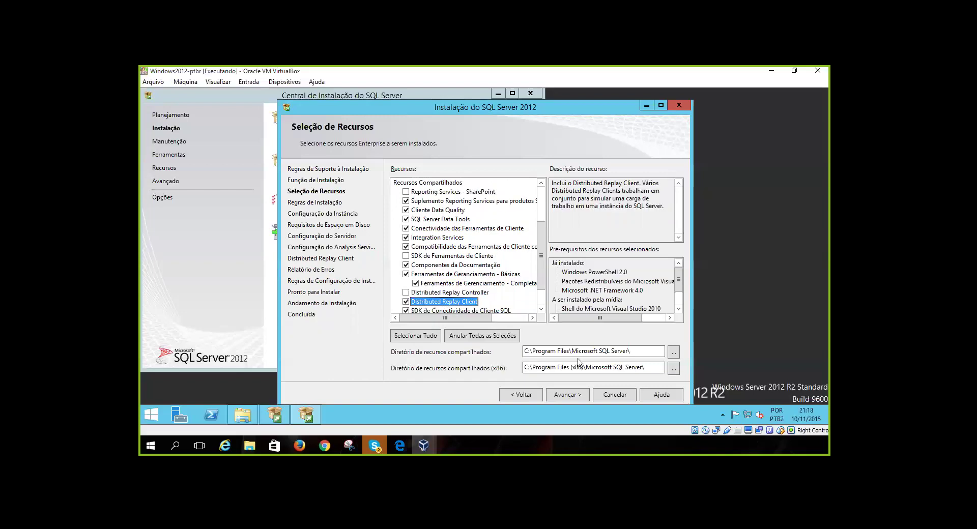
pyautogui.press('space')
pyautogui.press('Down')
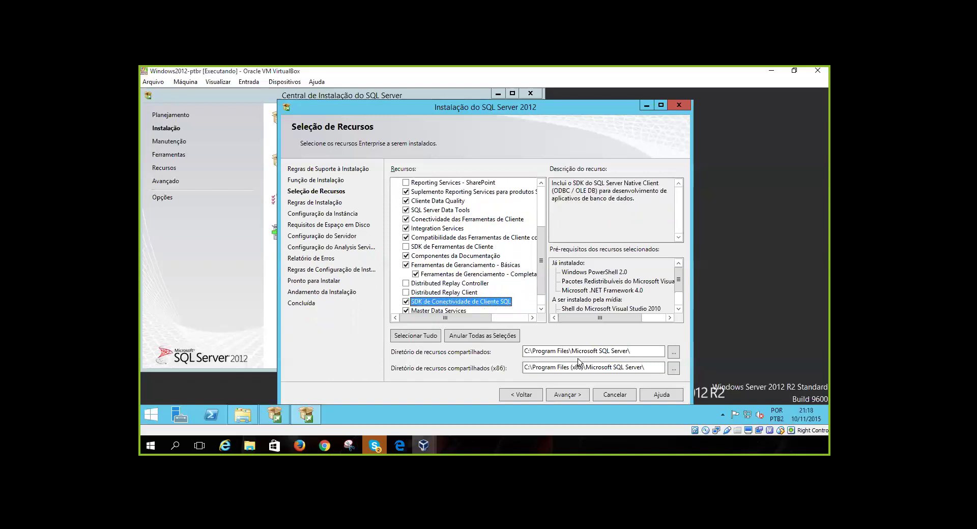
pyautogui.press('Down')
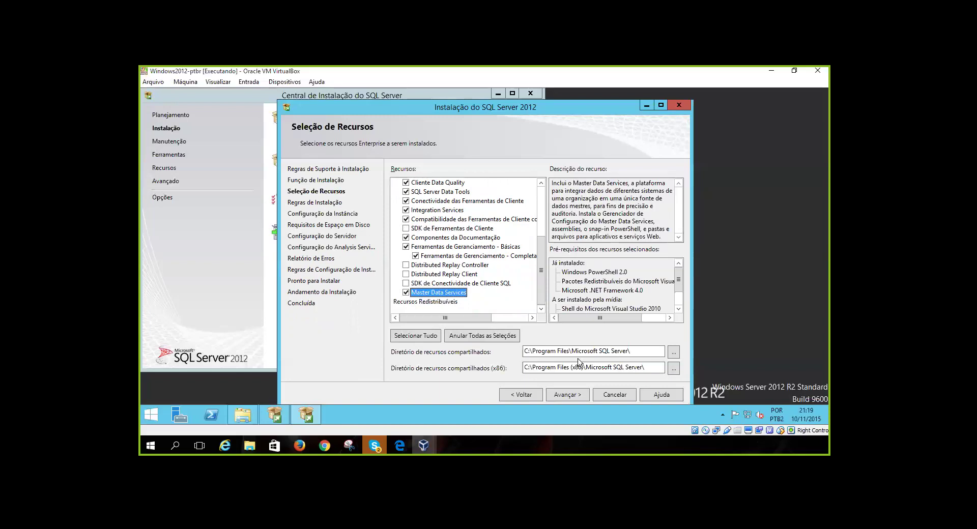
pyautogui.press('Tab')
pyautogui.press('Tab')
pyautogui.press('Tab')
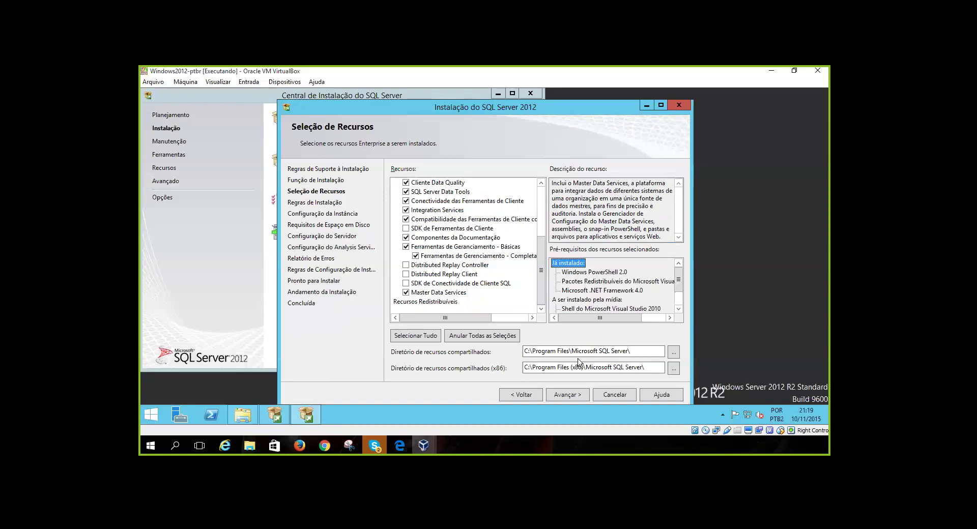
pyautogui.press('space')
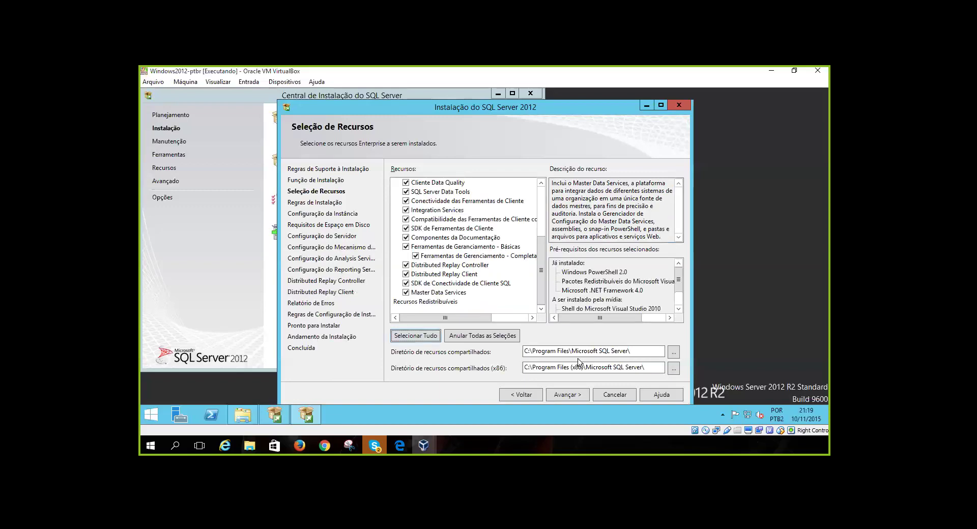
# Switch the Windows Server VM window to Modo Tela Cheia from the Visualizar menu
pyautogui.press('Tab')
pyautogui.press('Tab')
pyautogui.press('Tab')
pyautogui.press('Tab')
pyautogui.press('Tab')
pyautogui.press('Tab')
pyautogui.press('Tab')
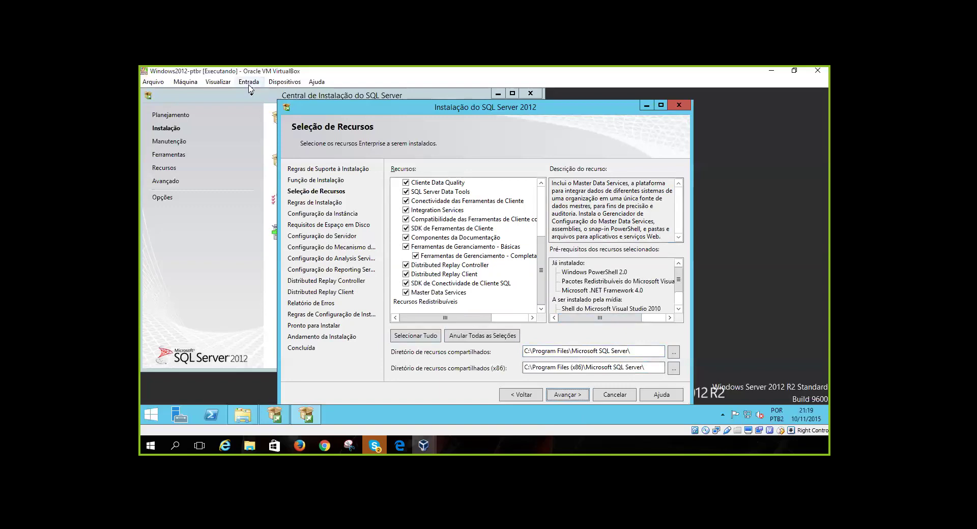
pyautogui.click(229, 83)
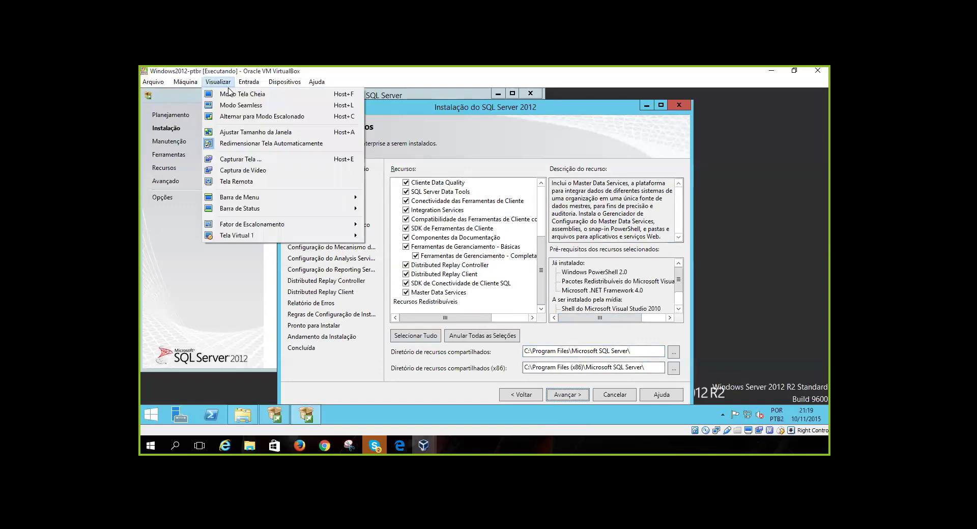
pyautogui.click(229, 83)
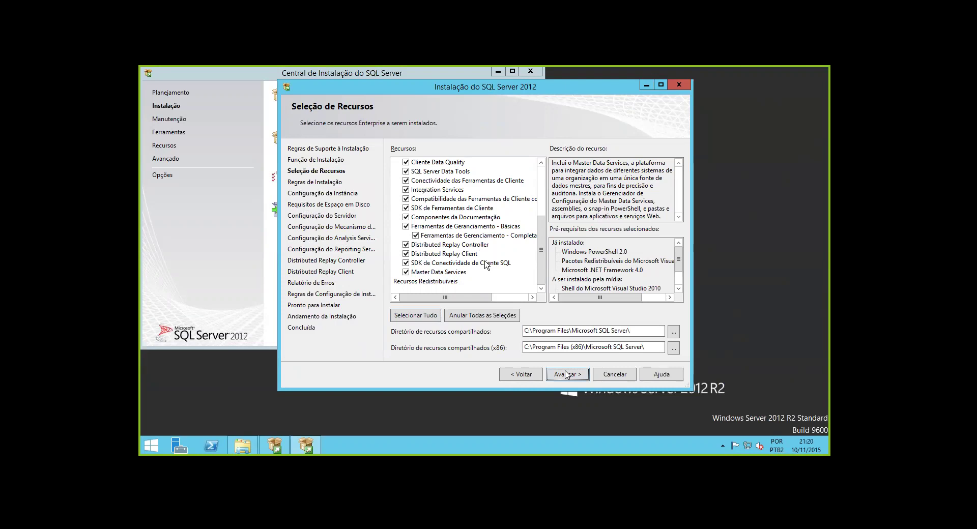
# Let the VM capture input, advance past feature selection, and show the four passed installation rules
pyautogui.click(568, 376)
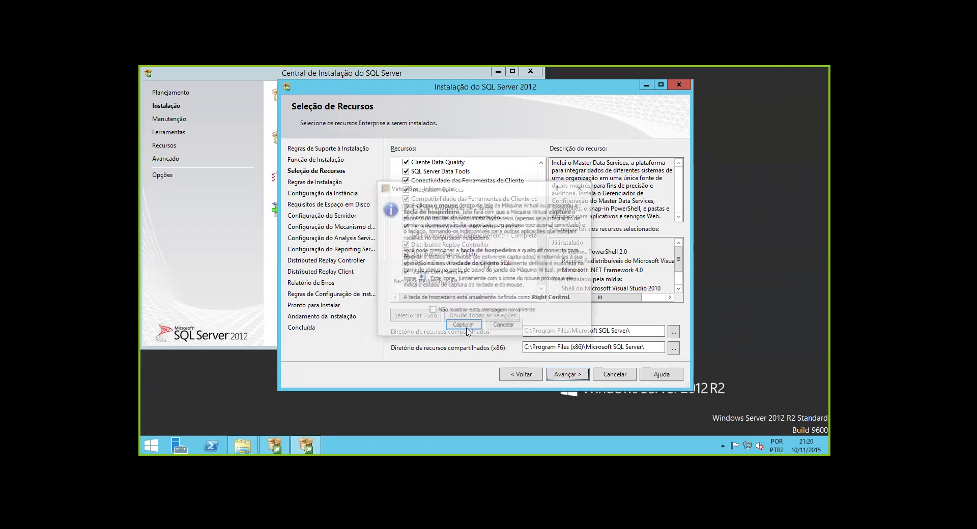
pyautogui.click(465, 326)
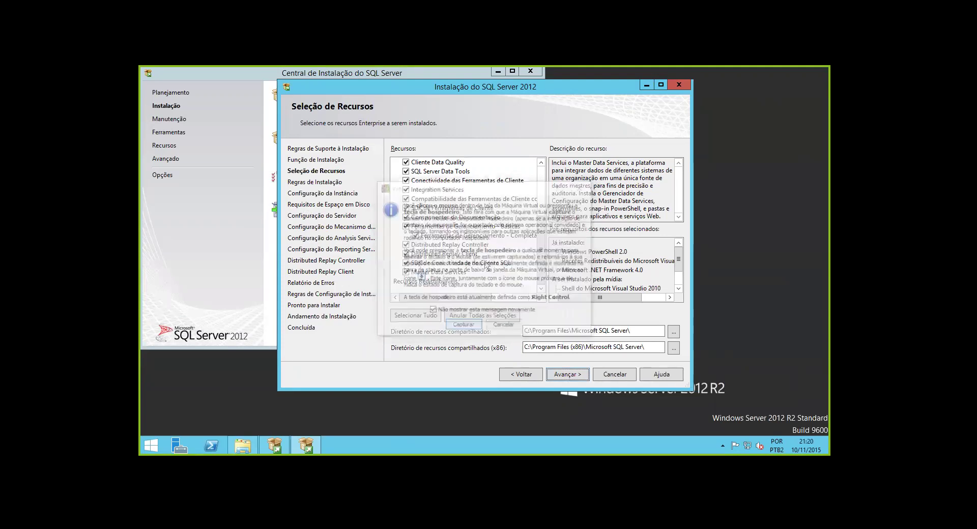
pyautogui.click(584, 375)
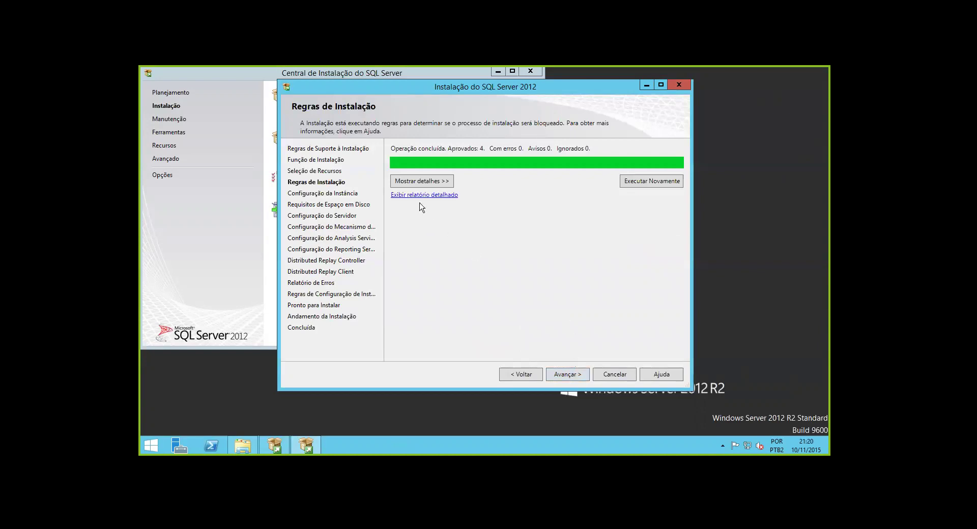
pyautogui.click(418, 183)
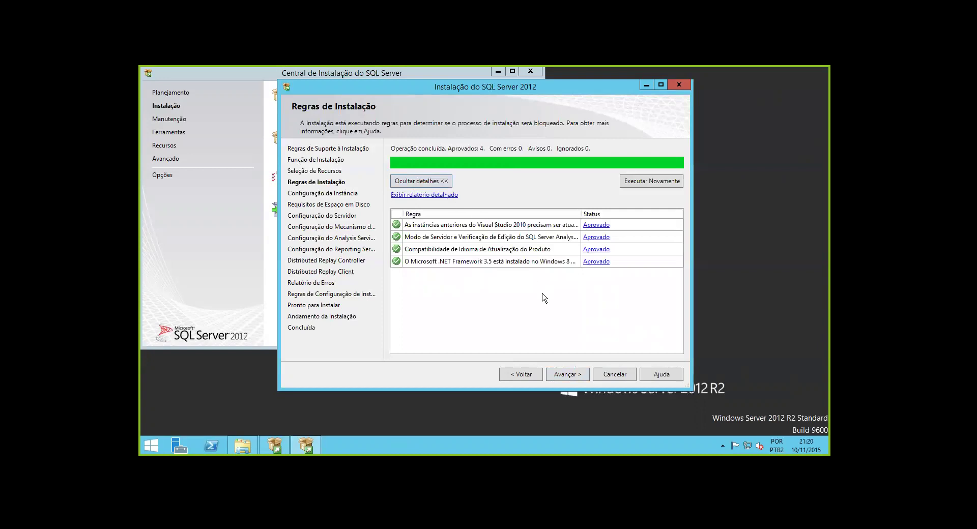
# Choose Instância nomeada with the name CURSOSQL and continue to the disk space summary
pyautogui.click(565, 376)
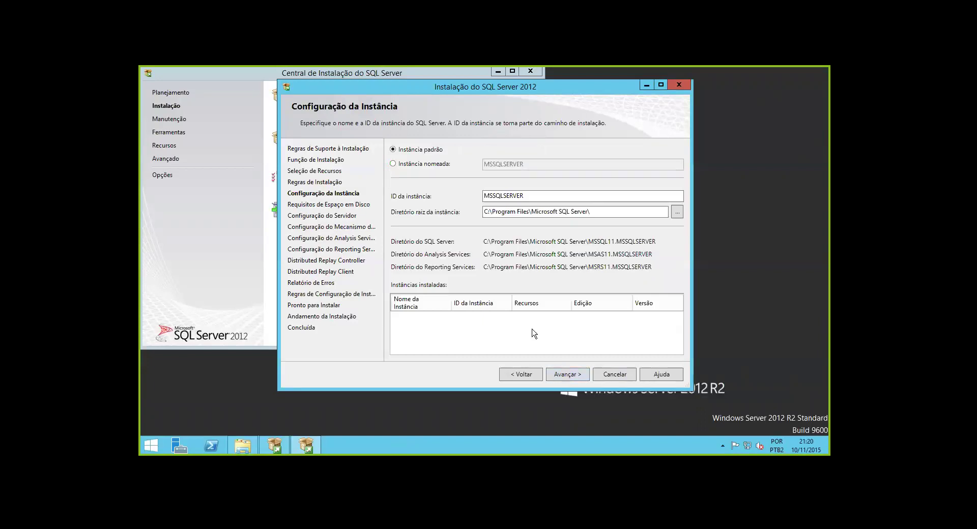
pyautogui.click(394, 164)
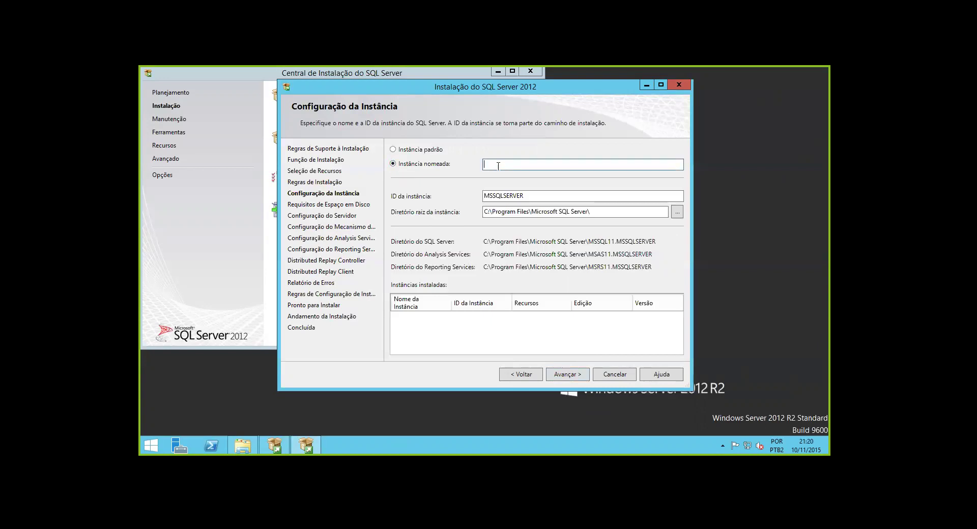
pyautogui.write('CURSOSQL')
pyautogui.moveTo(525, 196); pyautogui.dragTo(488, 196)
pyautogui.click(556, 333)
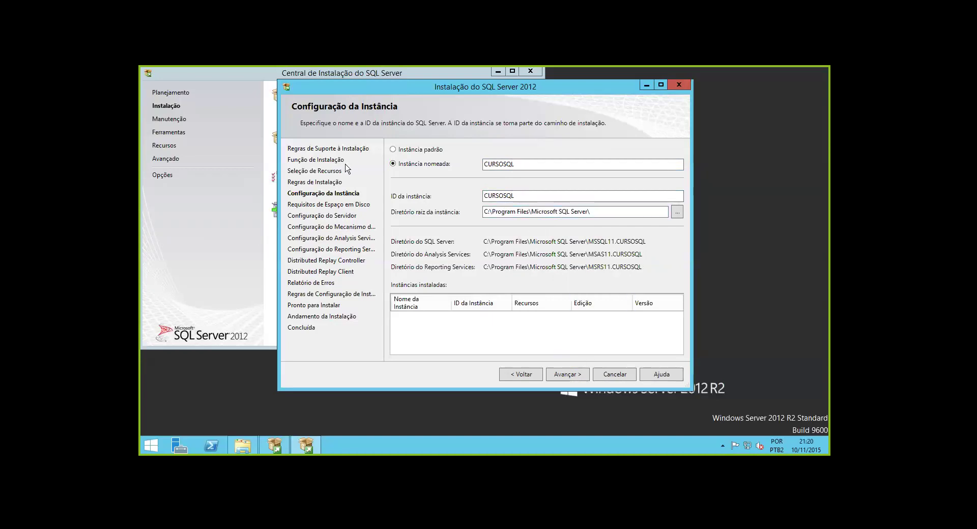
pyautogui.press('Tab')
pyautogui.press('Tab')
pyautogui.press('Tab')
pyautogui.press('Tab')
pyautogui.press('Tab')
pyautogui.press('Tab')
pyautogui.press('Tab')
pyautogui.press('Tab')
pyautogui.press('Tab')
pyautogui.click(569, 377)
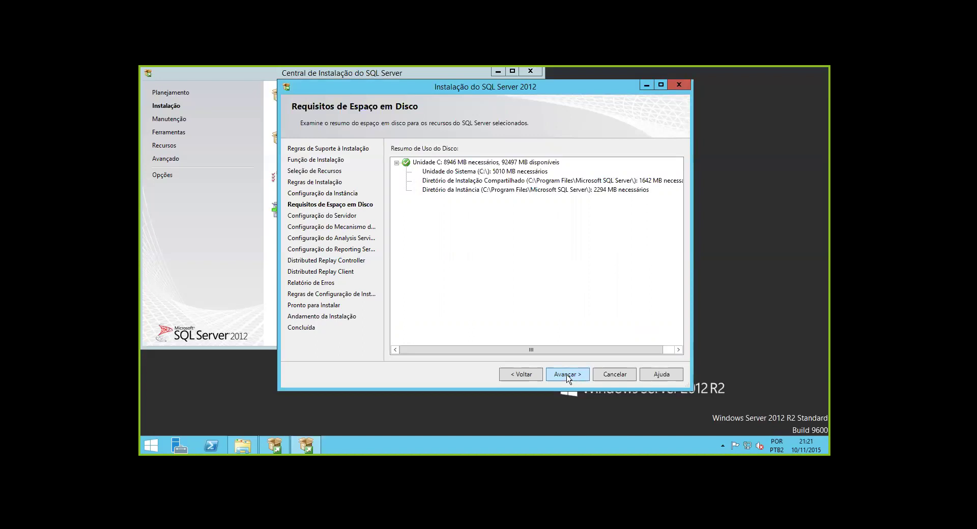
# Set the SQL Server Agent startup type to Automática on Configuração do Servidor
pyautogui.click(571, 376)
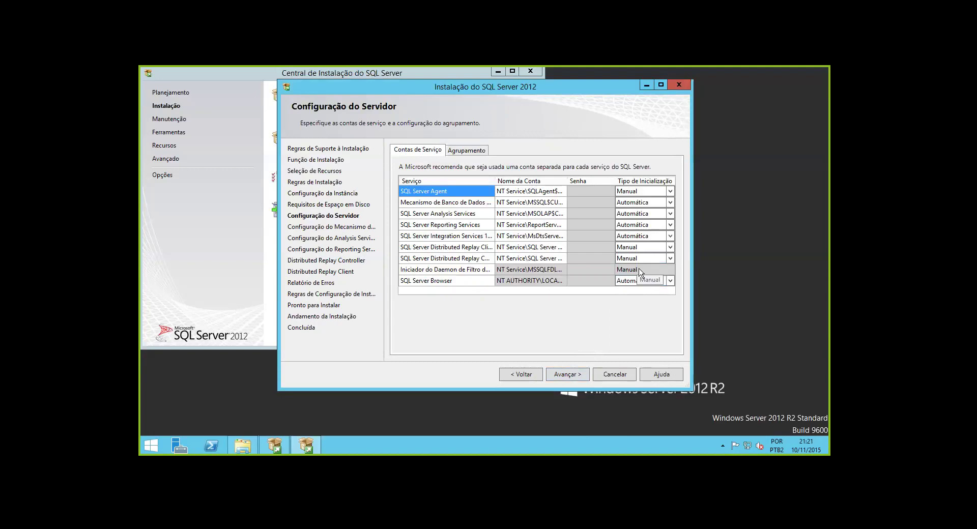
pyautogui.click(645, 192)
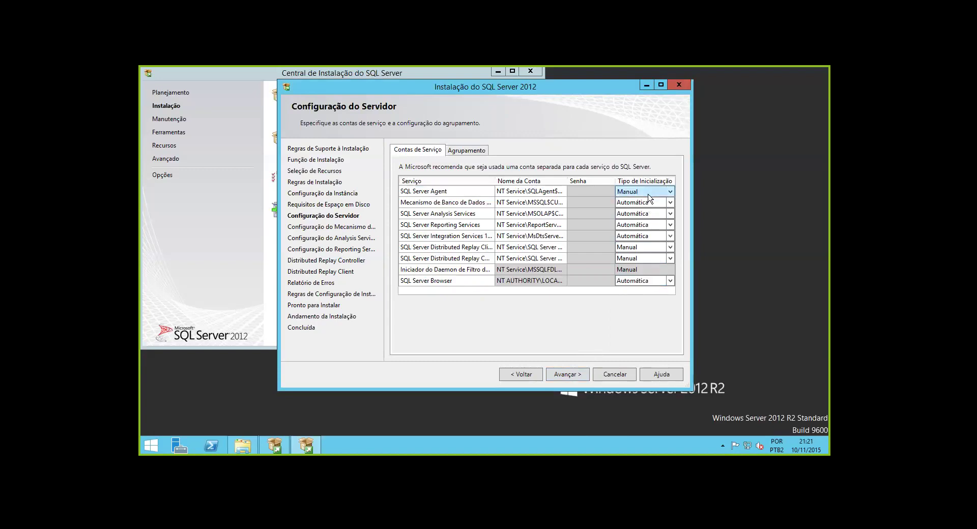
pyautogui.click(670, 192)
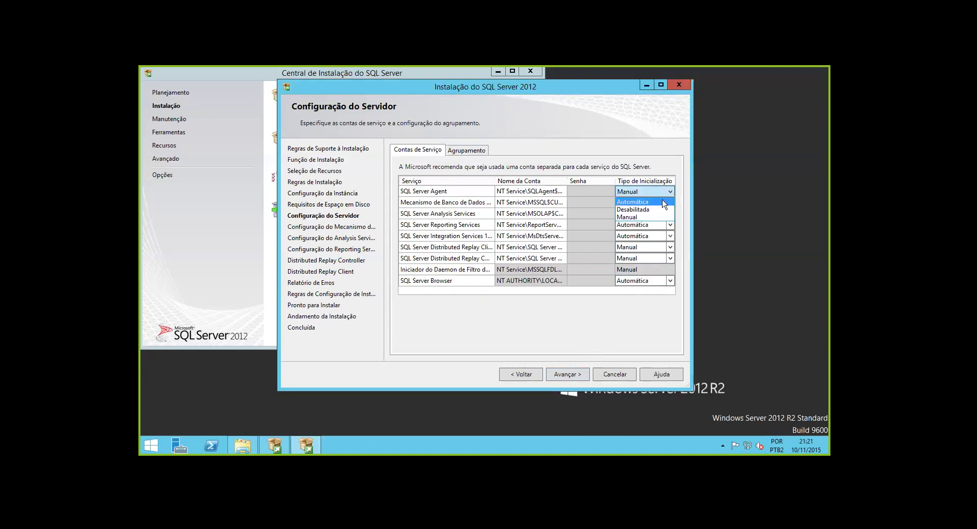
pyautogui.click(664, 202)
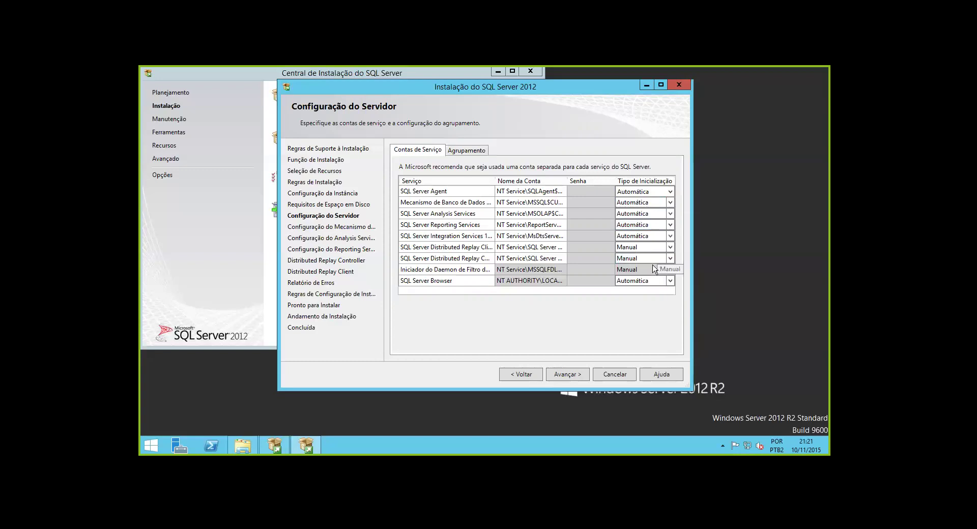
# Set Reporting Services, Distributed Replay Controller and Distributed Replay Client startup to Desabilitada
pyautogui.click(650, 229)
pyautogui.click(650, 228)
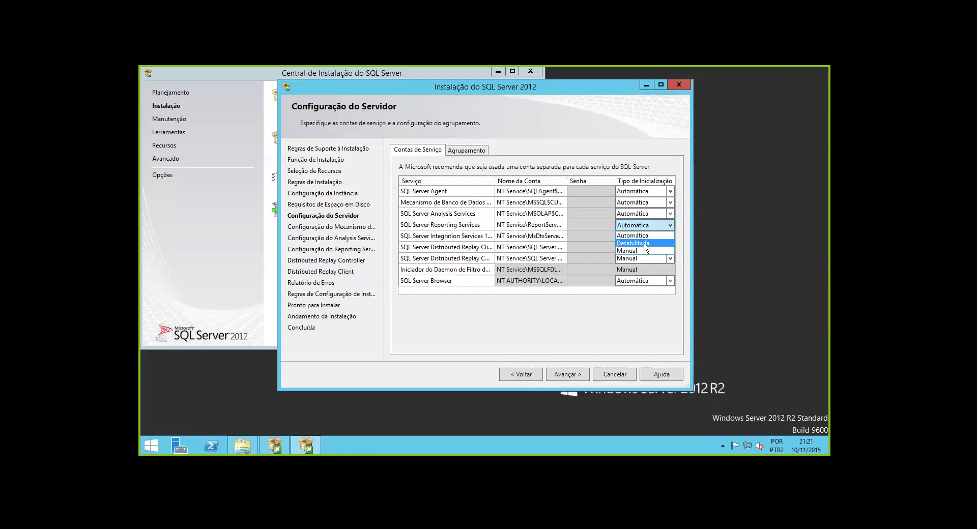
pyautogui.click(644, 244)
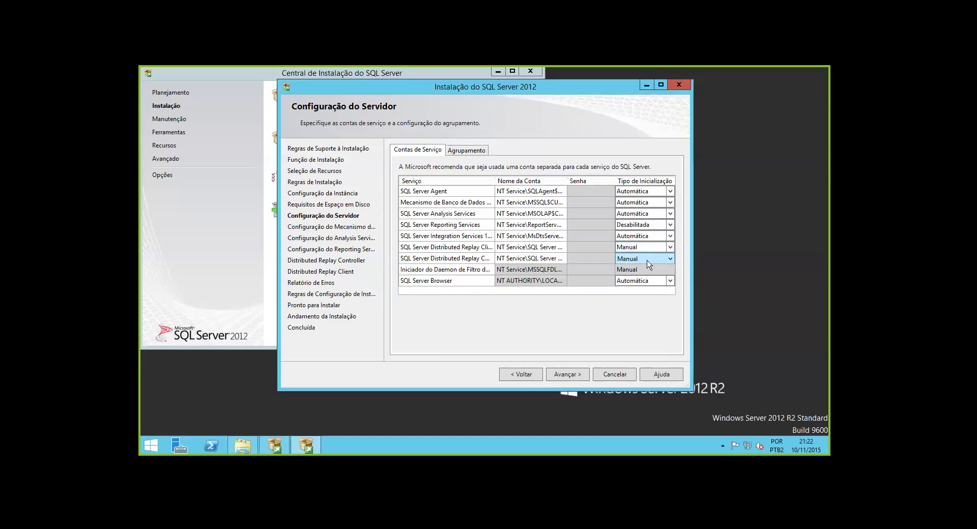
pyautogui.click(669, 259)
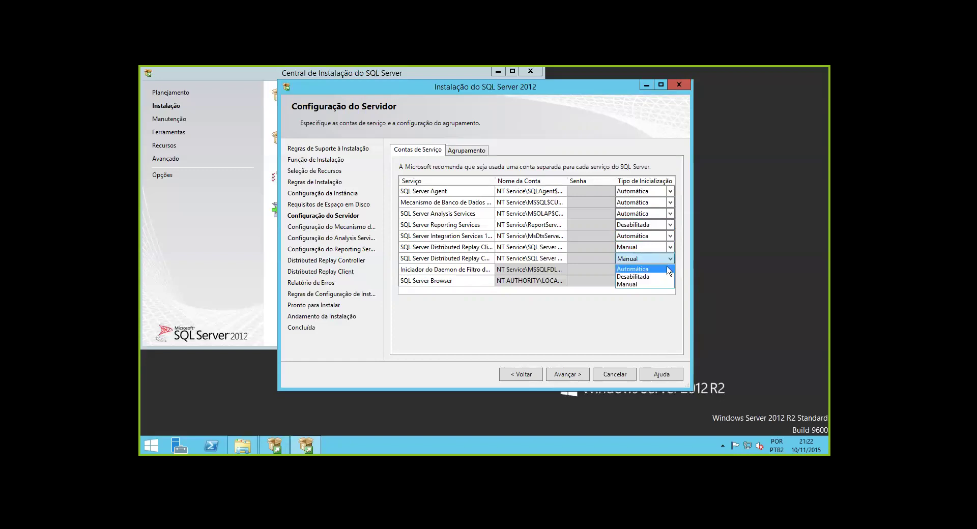
pyautogui.click(668, 277)
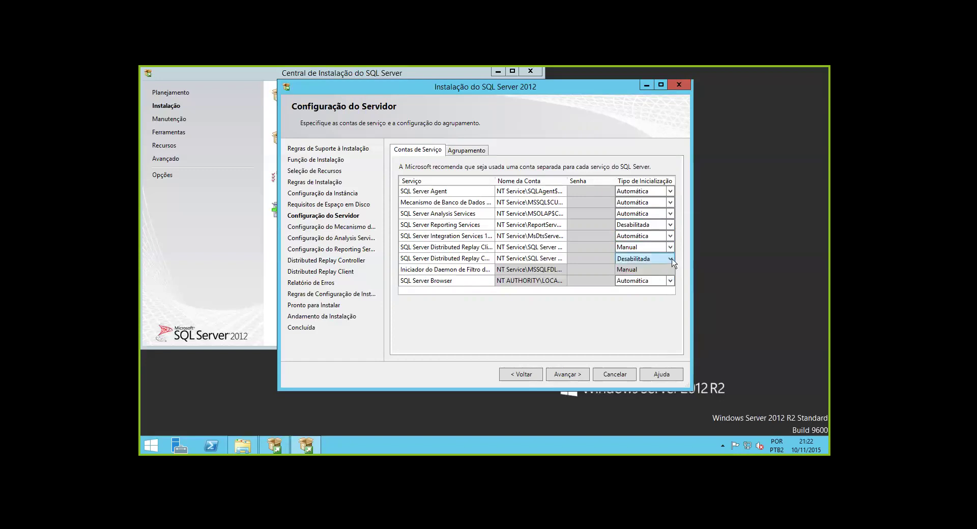
pyautogui.click(670, 249)
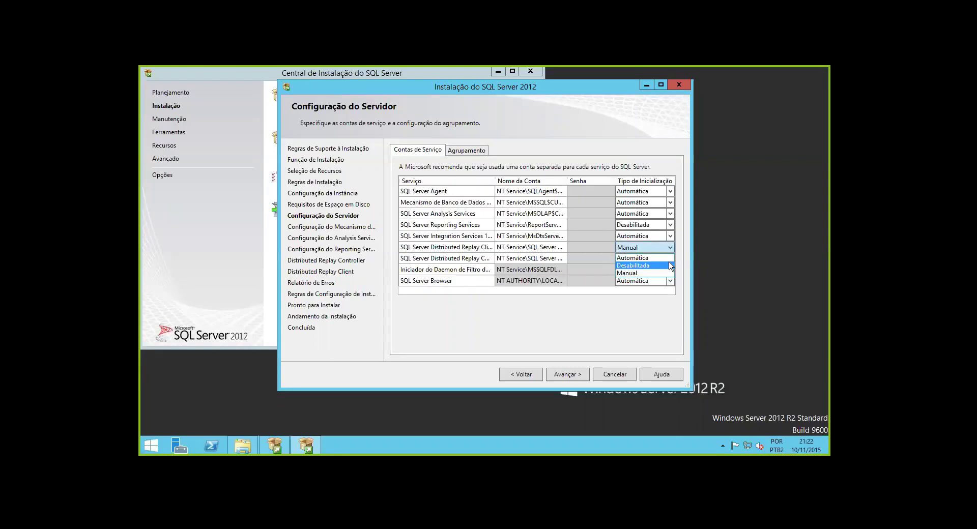
pyautogui.click(669, 266)
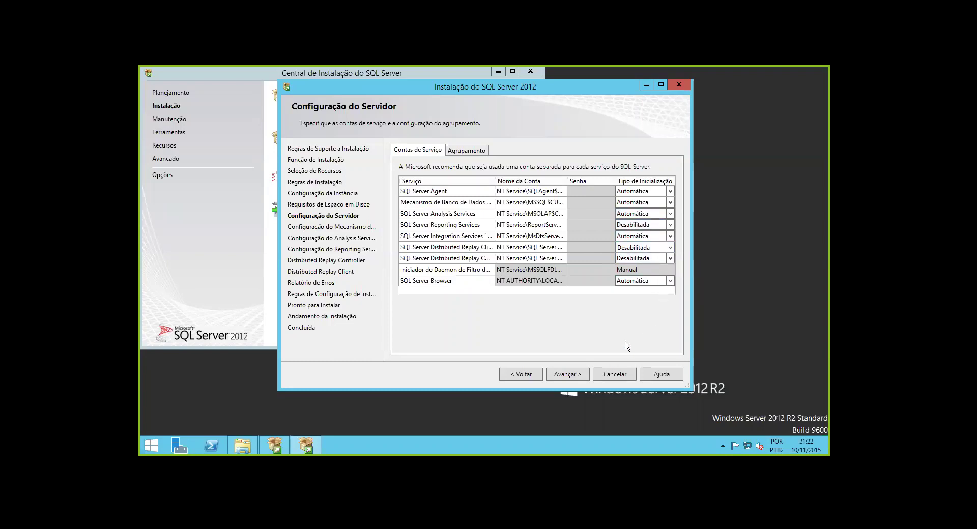
# Select Modo Misto, enter and confirm the sa password, and add the current user as administrator
pyautogui.click(566, 374)
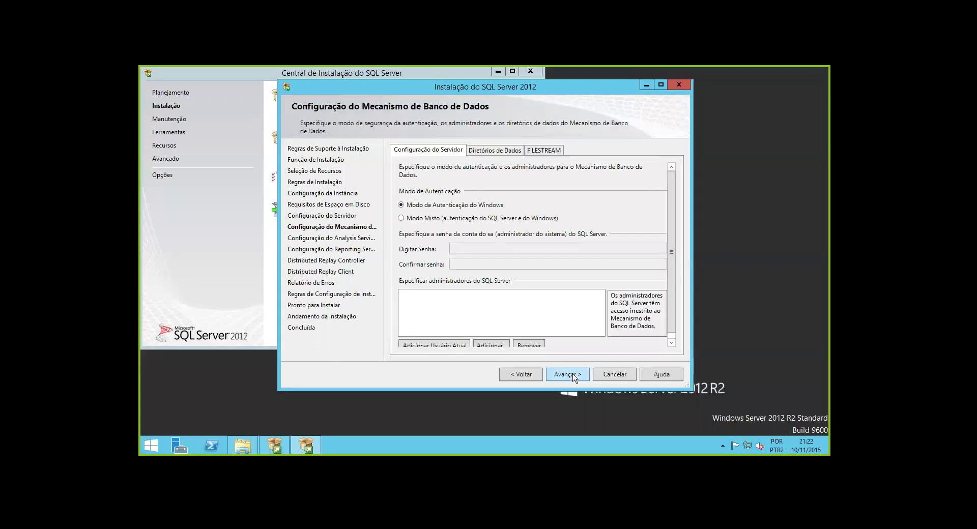
pyautogui.click(422, 218)
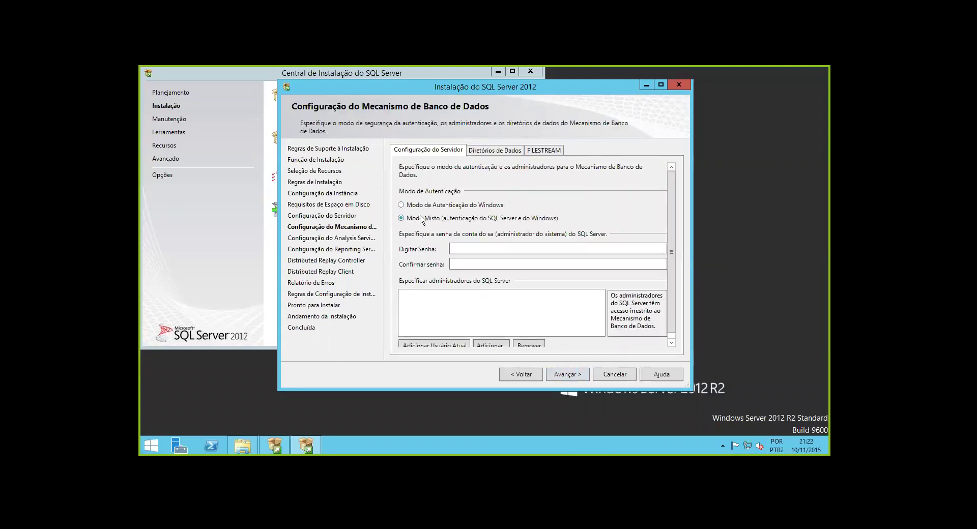
pyautogui.click(496, 249)
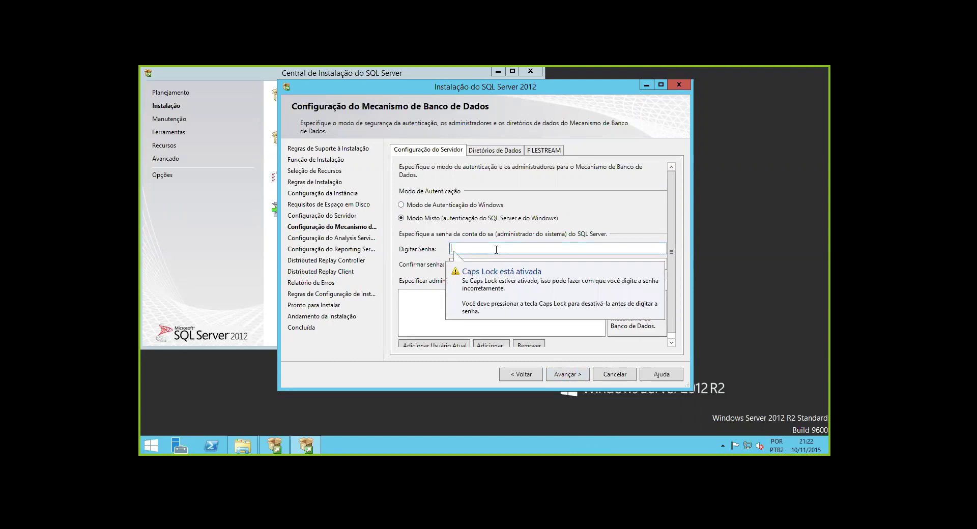
pyautogui.press('capslock')
pyautogui.write('12345678901234')
pyautogui.press('Tab')
pyautogui.write('12345678901234')
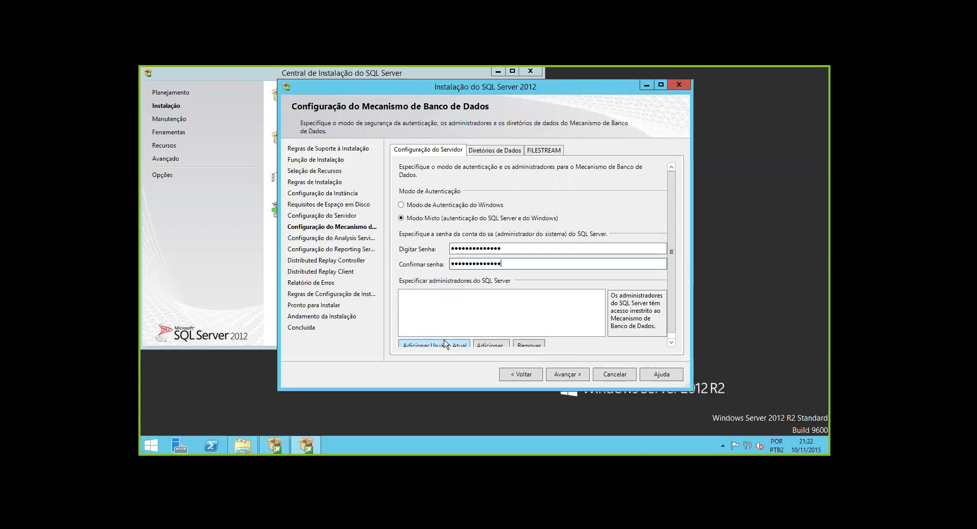
pyautogui.click(448, 344)
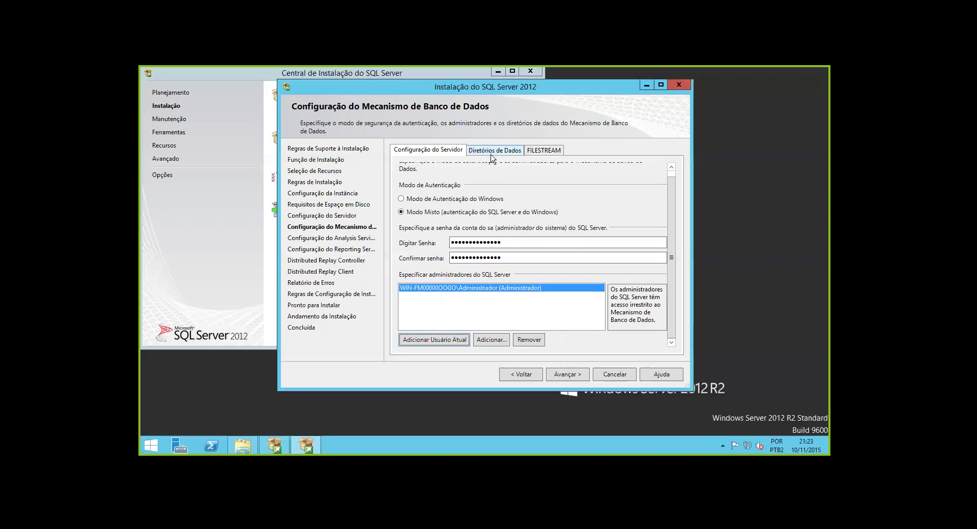
# Check the Diretórios de Dados and FILESTREAM tabs, then advance to Analysis Services configuration
pyautogui.click(485, 152)
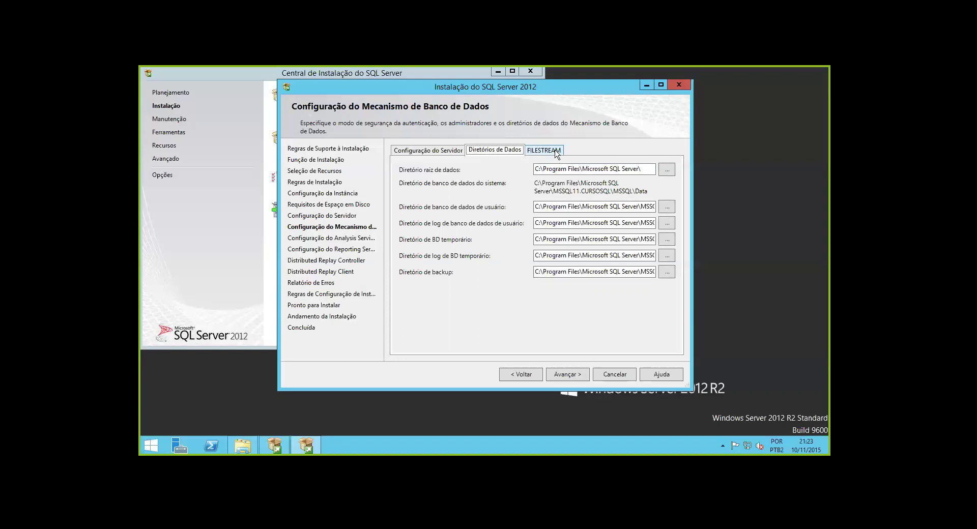
pyautogui.click(556, 154)
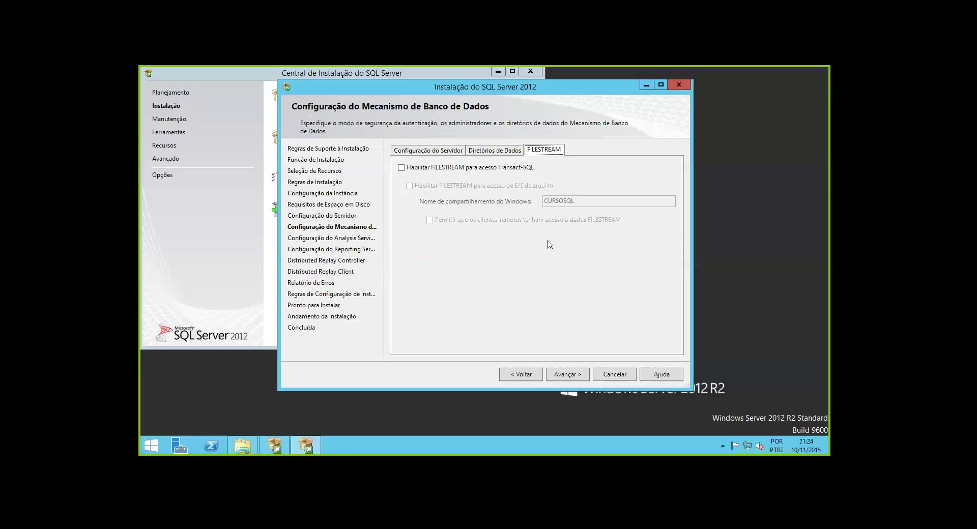
pyautogui.click(566, 377)
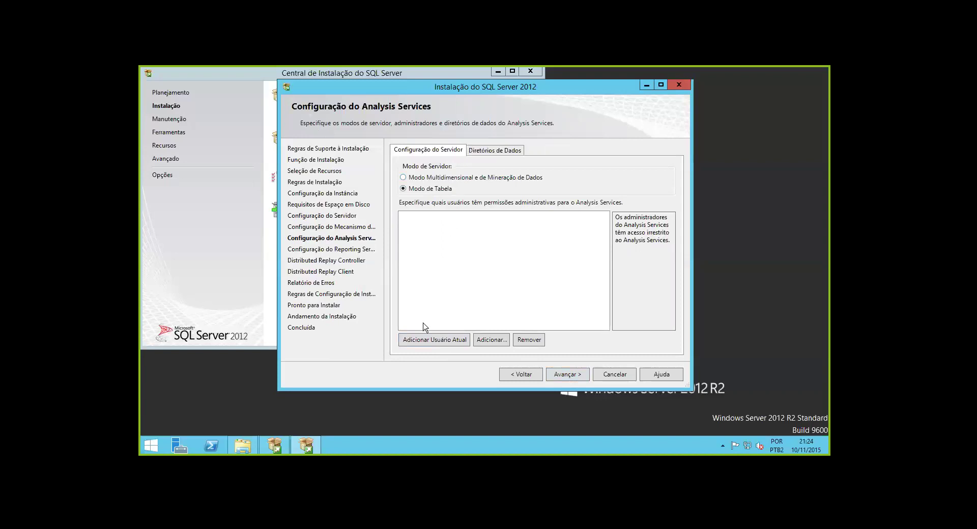
# Add the current user as Analysis Services administrator, review its data directories, and advance to Reporting Services
pyautogui.click(431, 345)
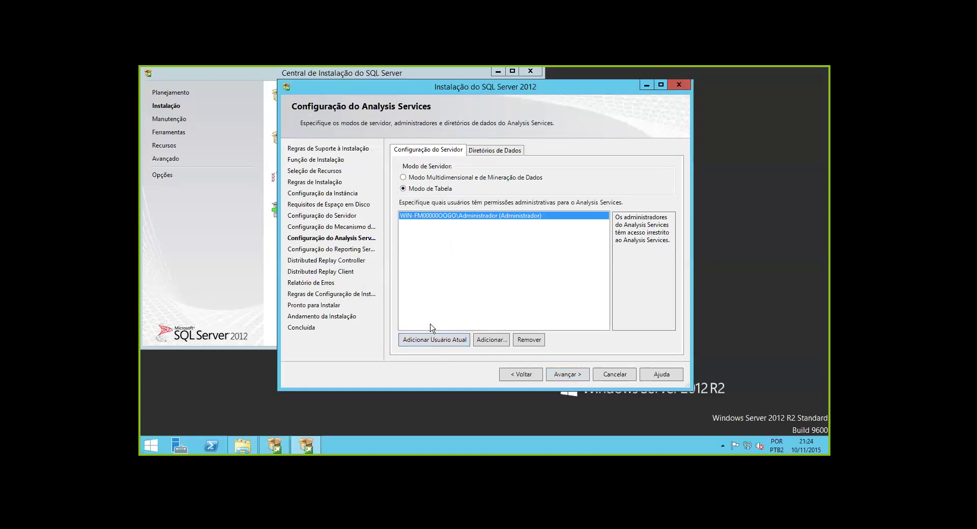
pyautogui.click(493, 154)
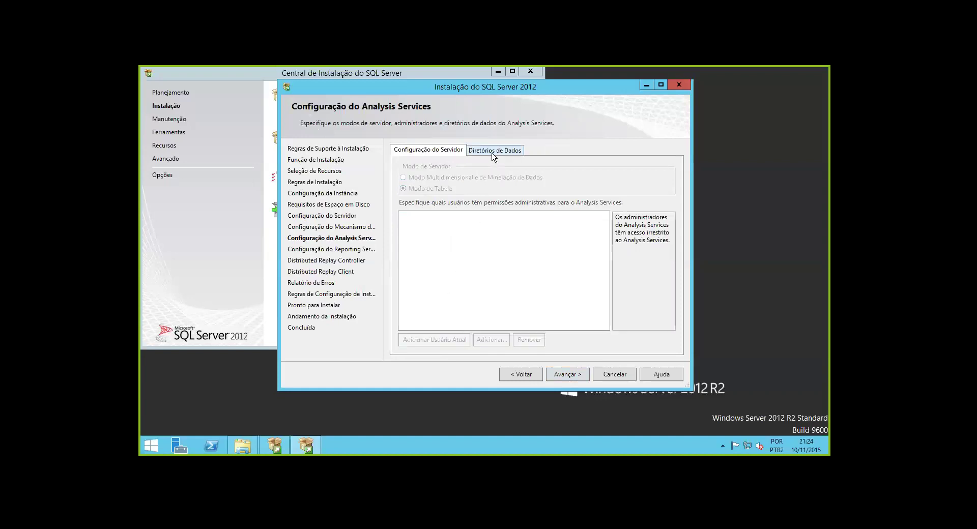
pyautogui.click(451, 153)
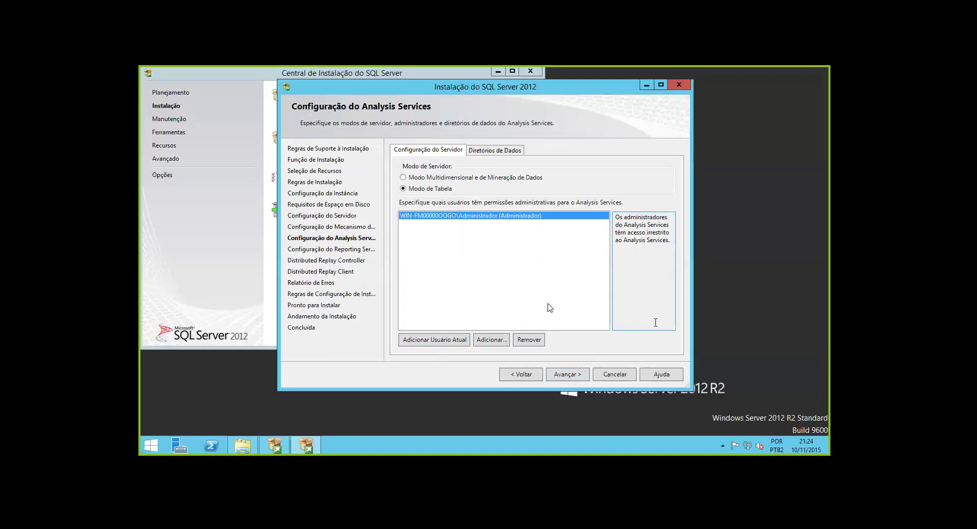
pyautogui.click(570, 377)
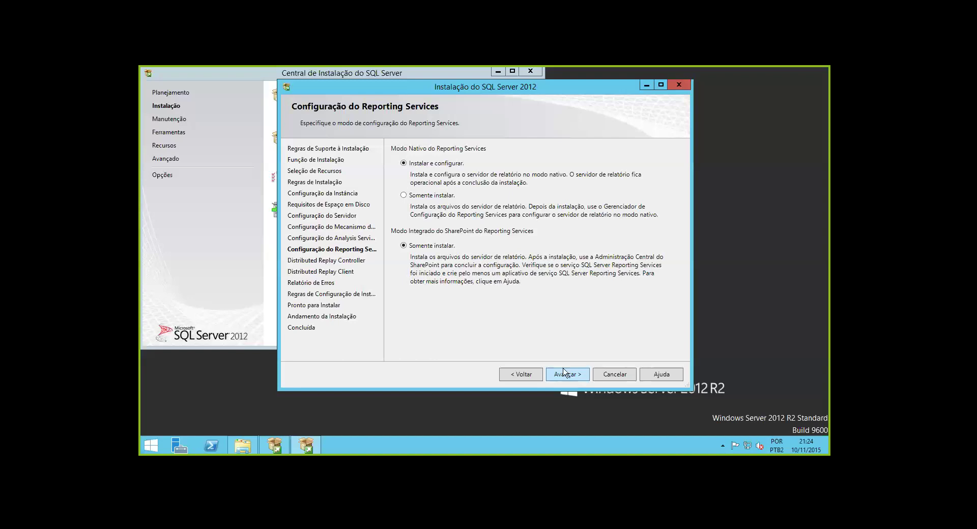
# Set Reporting Services to Somente instalar and grant the current user Distributed Replay Controller access
pyautogui.click(433, 199)
pyautogui.click(573, 375)
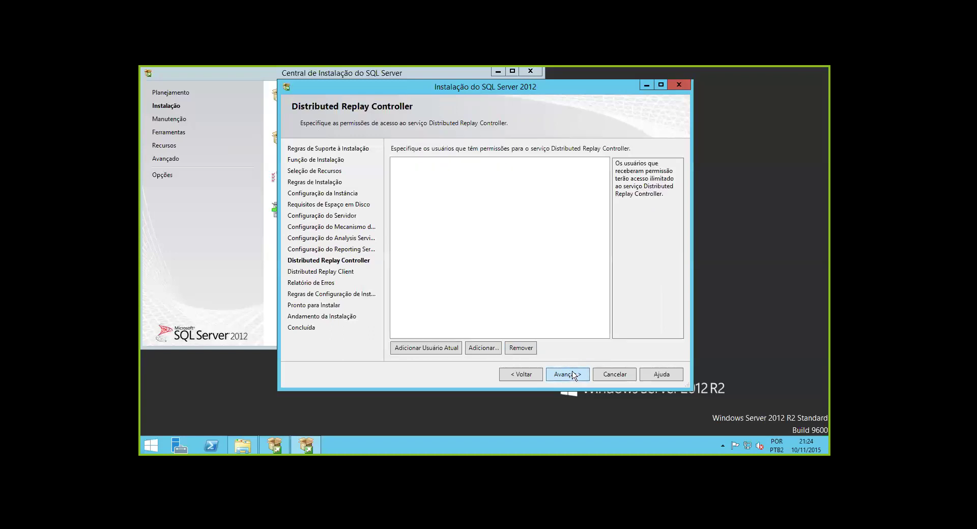
pyautogui.click(451, 349)
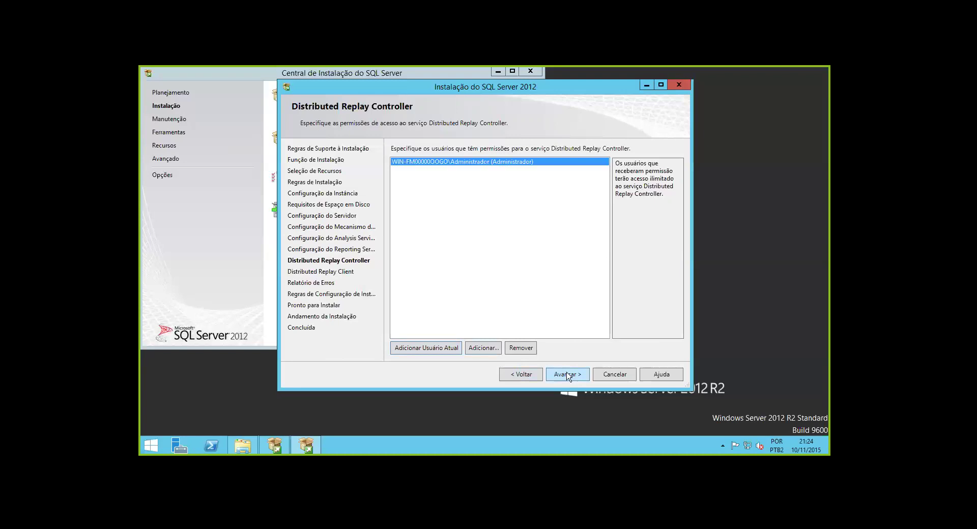
pyautogui.click(568, 376)
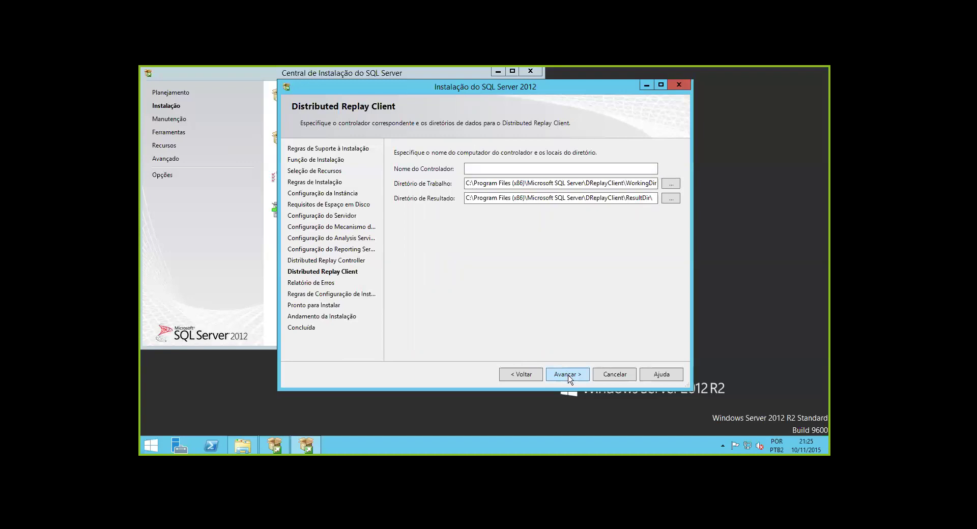
# Name the replay controller Cursosq and opt in to sending error reports
pyautogui.click(498, 166)
pyautogui.write('Cursosql')
pyautogui.click(567, 375)
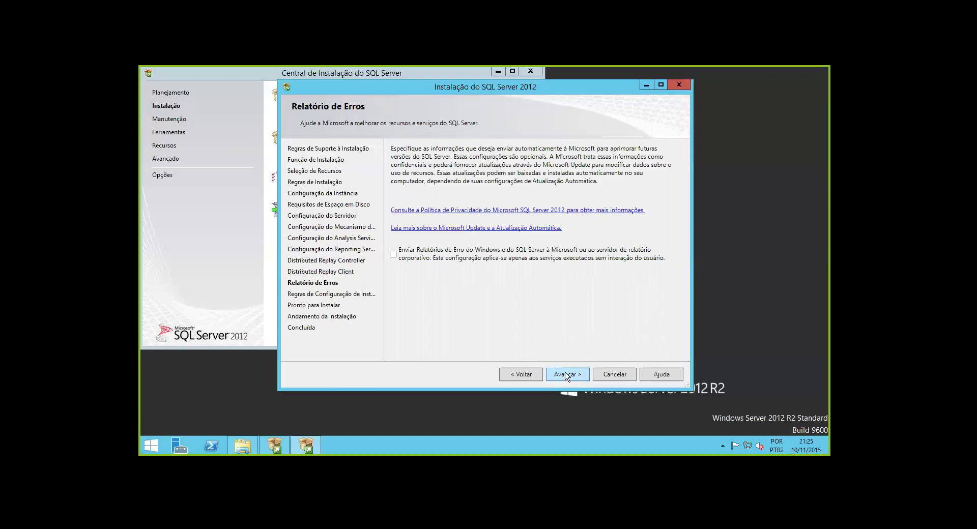
pyautogui.click(511, 259)
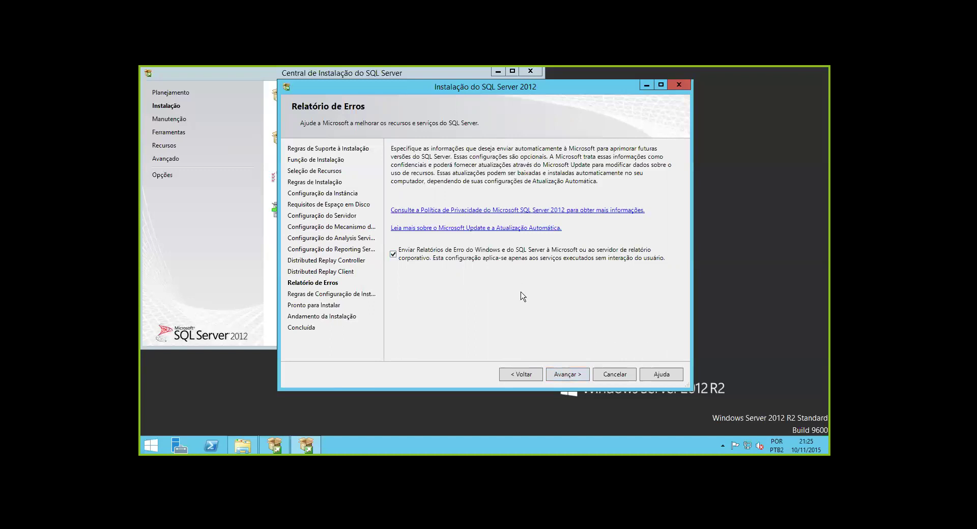
# Review the passed installation configuration rules, continue to the Pronto para Instalar summary, and launch the SQL Server 2012 install
pyautogui.click(568, 375)
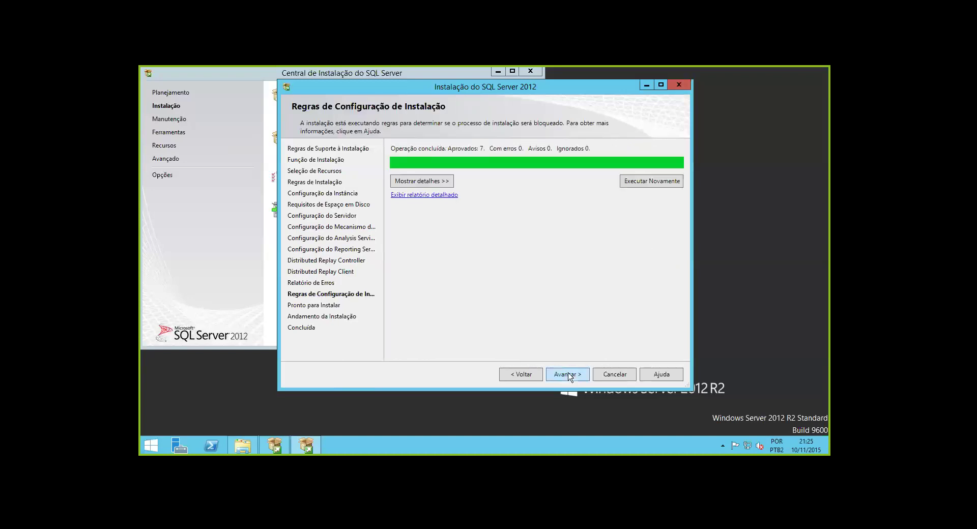
pyautogui.click(449, 184)
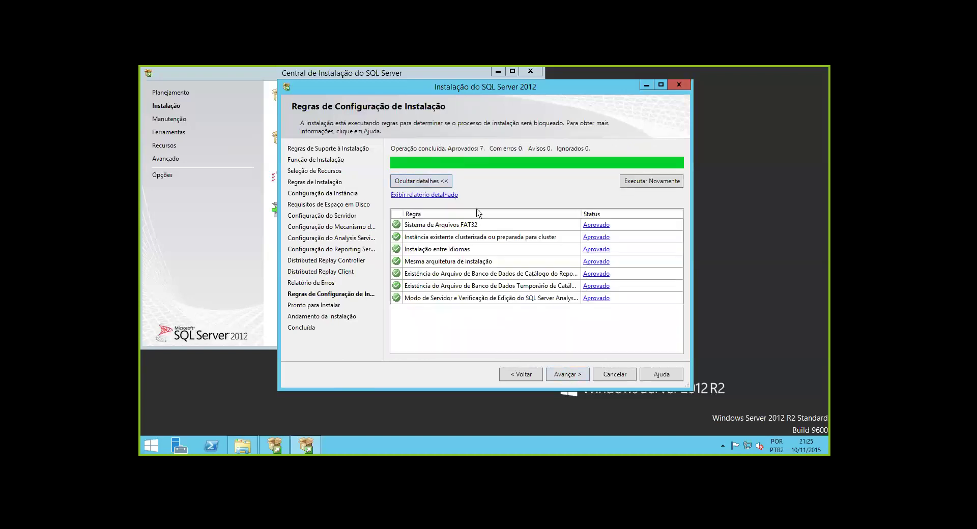
pyautogui.click(573, 379)
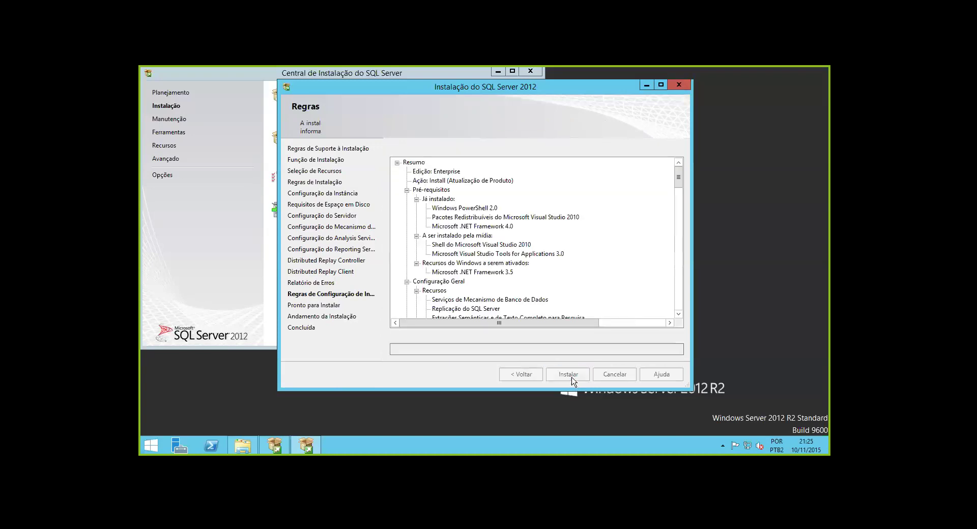
pyautogui.click(569, 375)
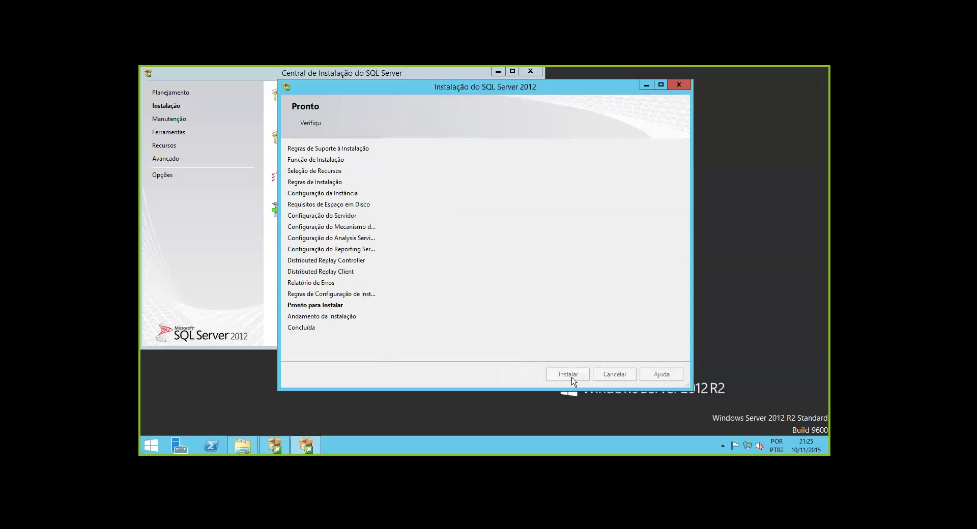
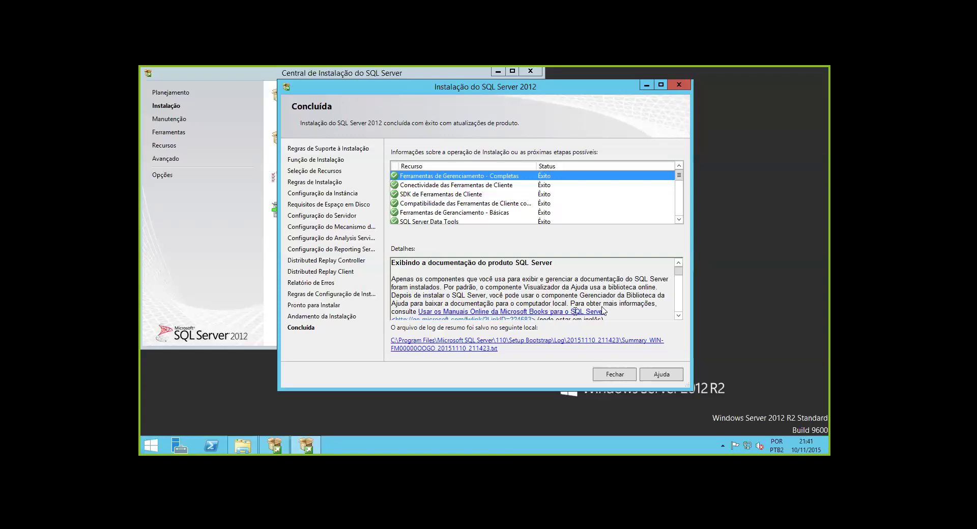
# Close the completed SQL Server 2012 setup summary and the SQL Server Installation Center window
pyautogui.click(615, 375)
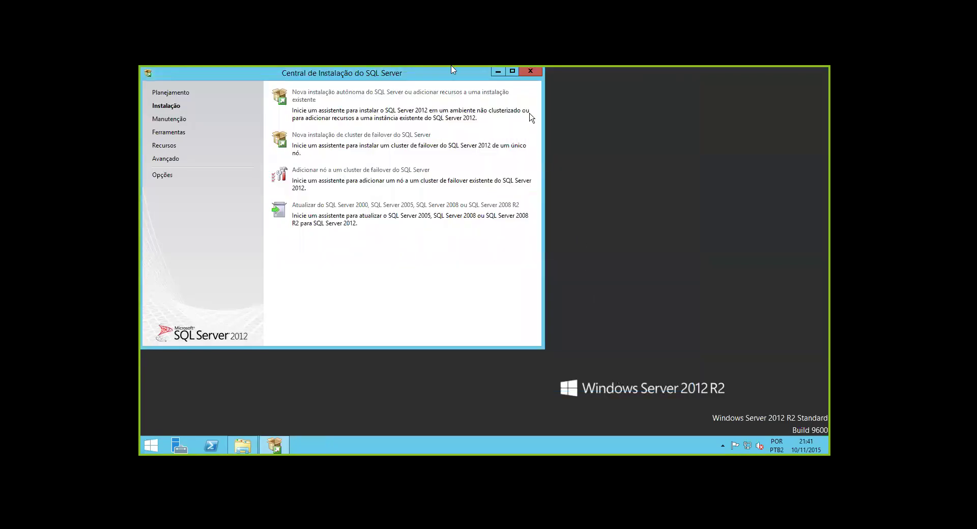
pyautogui.click(635, 174)
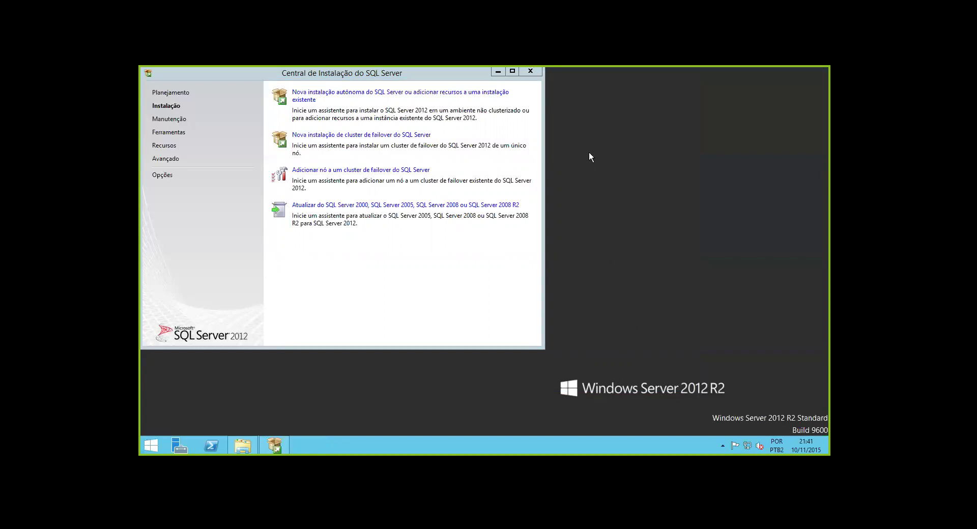
pyautogui.click(527, 71)
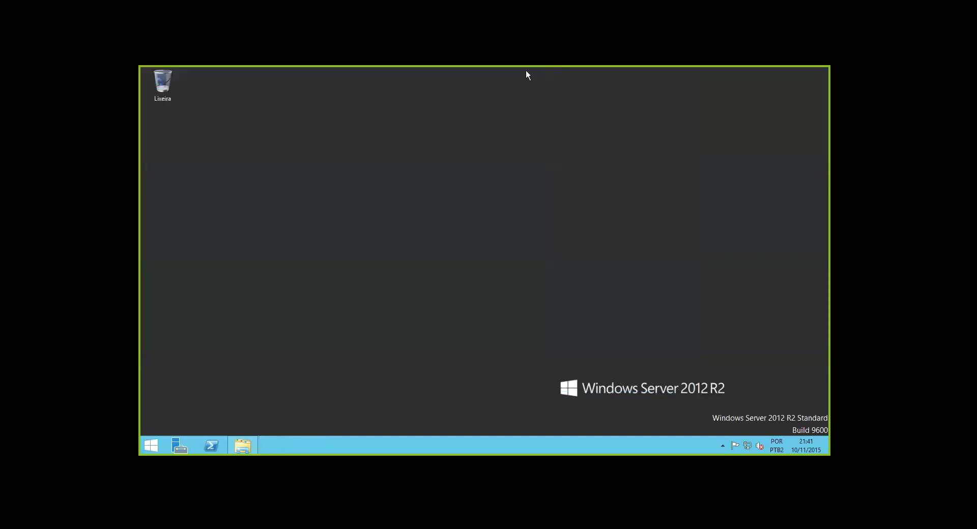
# Search Start for 'sql', pin SQL Server Management Studio to the taskbar, and return to the desktop
pyautogui.press('super')
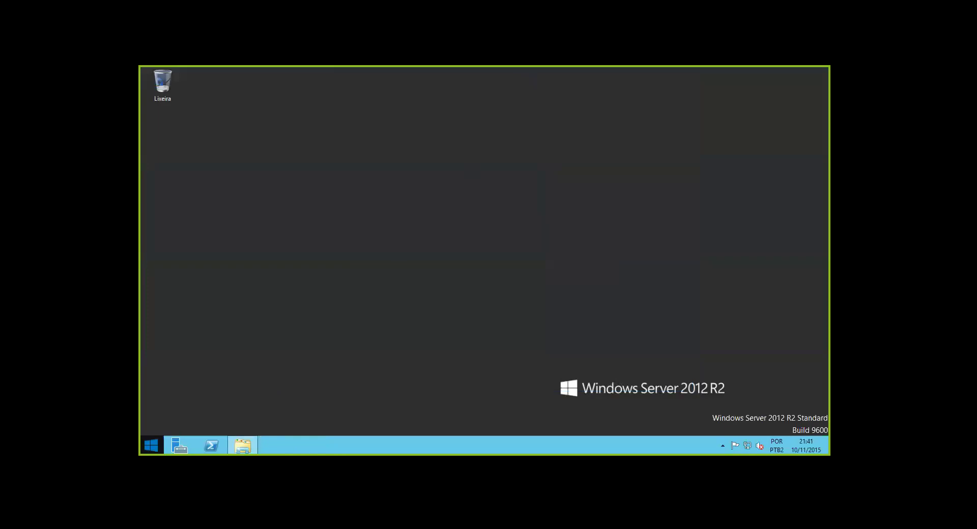
pyautogui.click(149, 450)
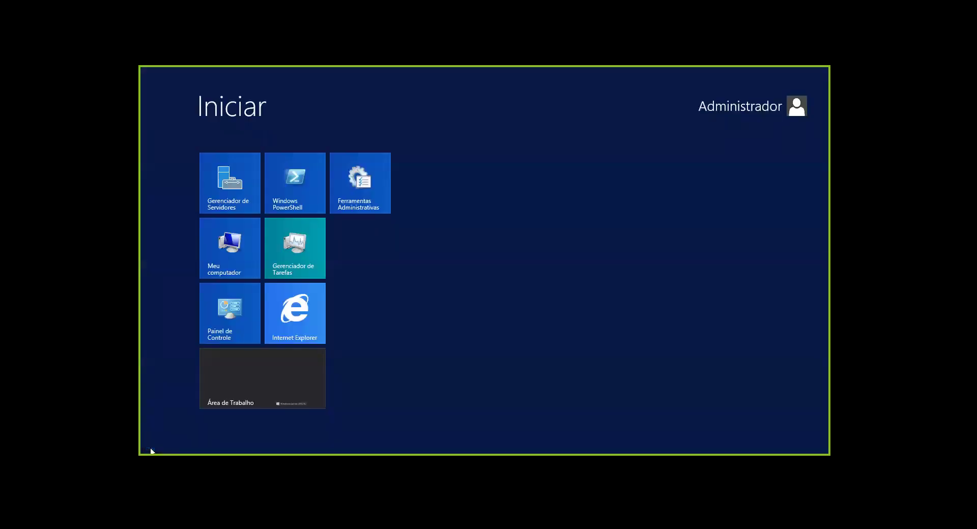
pyautogui.write('sqlm')
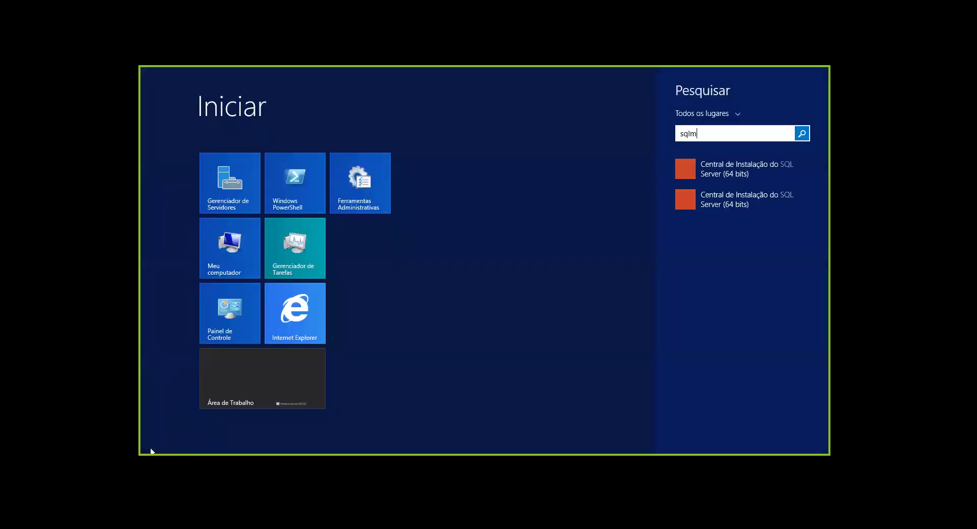
pyautogui.press('BackSpace')
pyautogui.write('na')
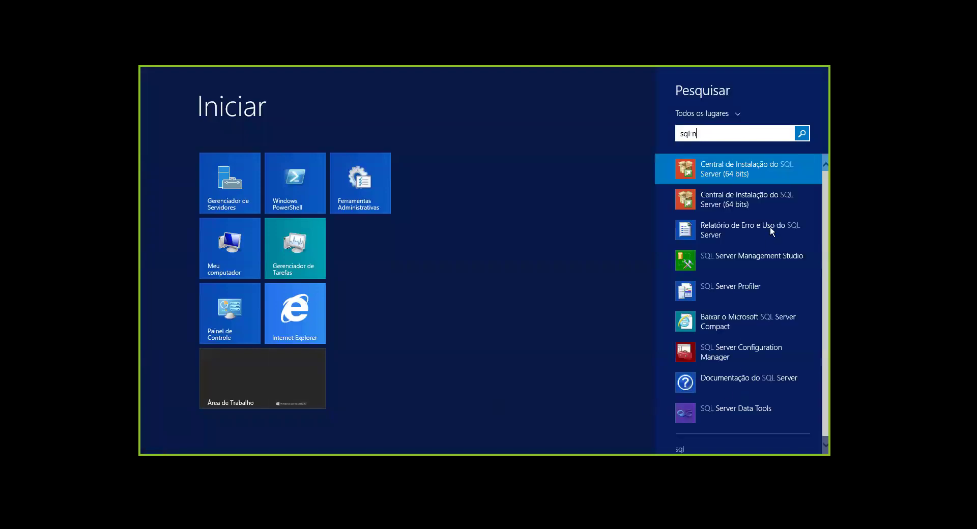
pyautogui.press('BackSpace')
pyautogui.press('BackSpace')
pyautogui.press('BackSpace')
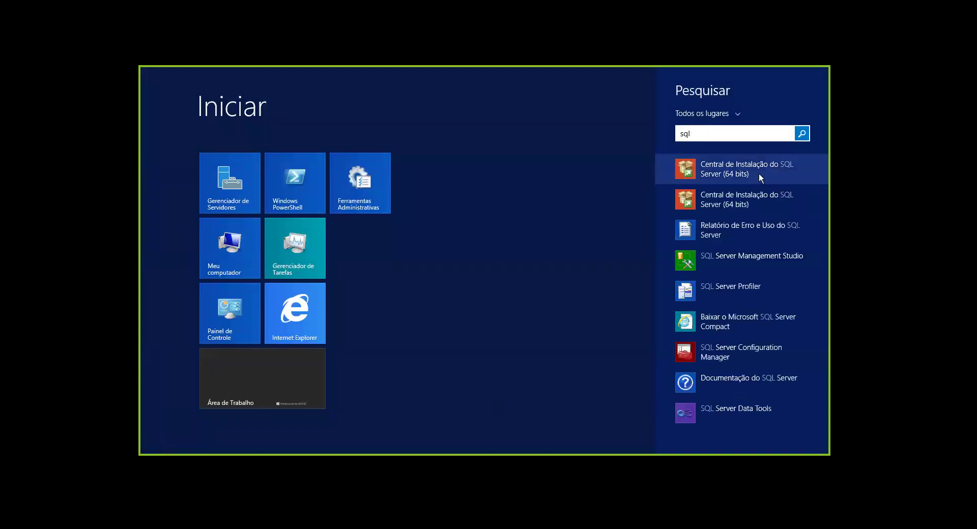
pyautogui.rightClick(752, 258)
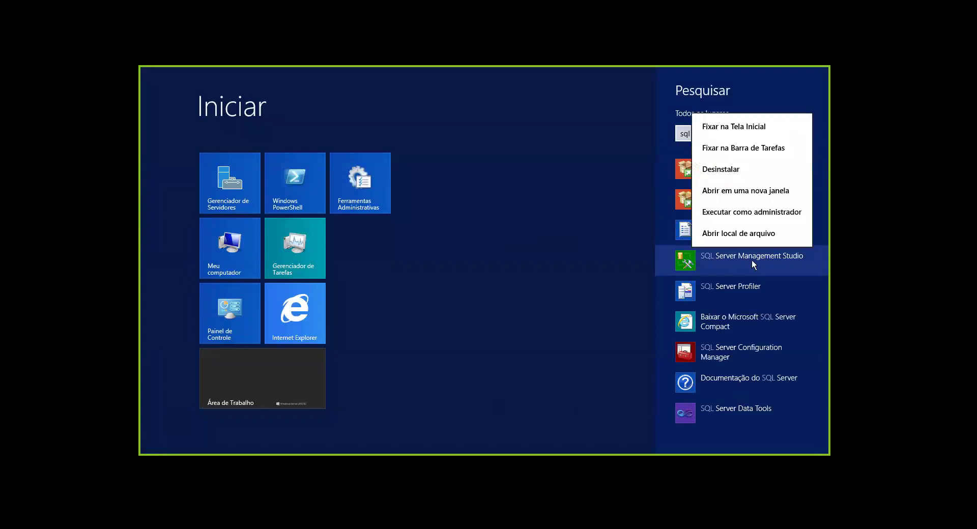
pyautogui.click(744, 148)
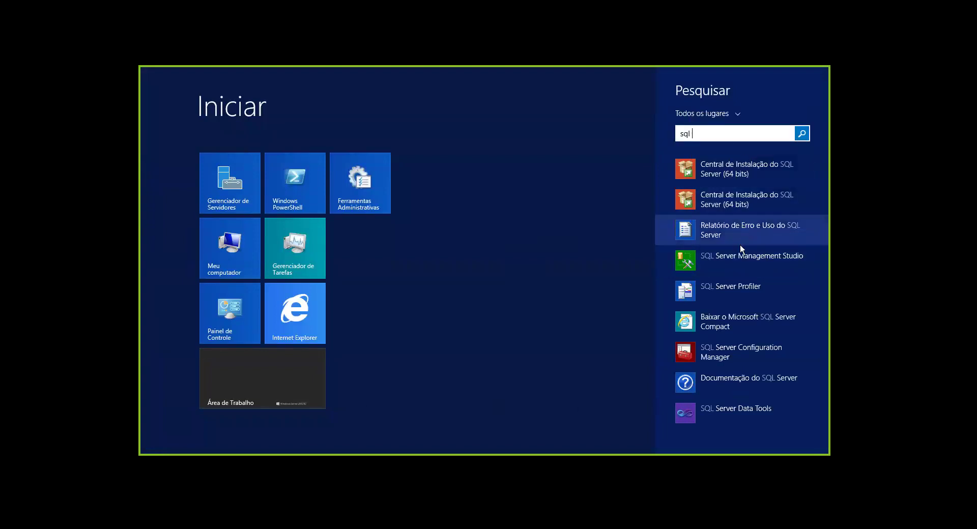
pyautogui.click(285, 391)
pyautogui.click(285, 391)
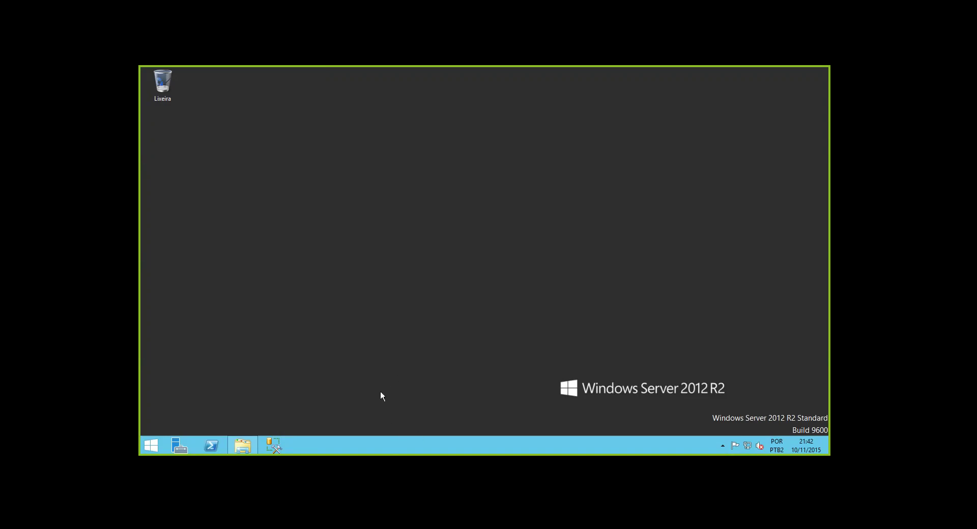
# Launch Management Studio from the taskbar and connect to CURSOSQL with Windows authentication
pyautogui.click(284, 443)
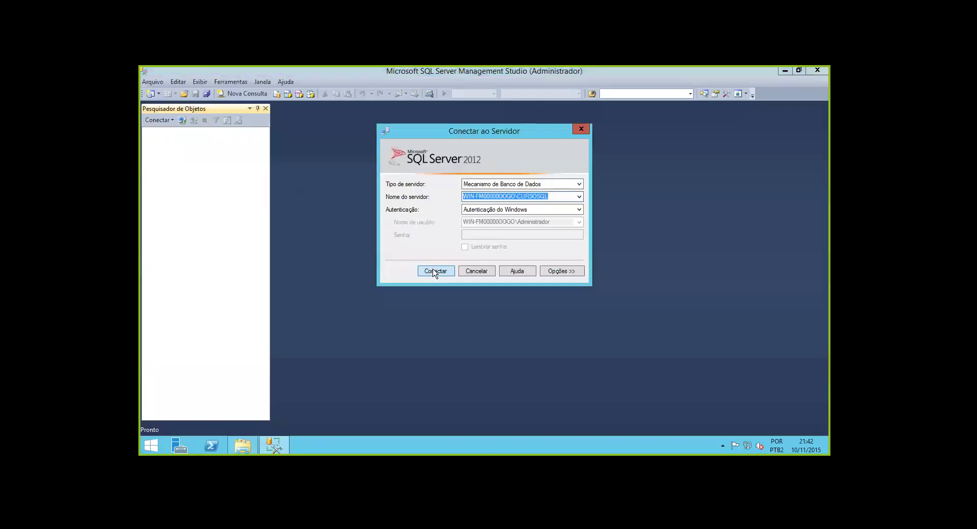
pyautogui.click(435, 271)
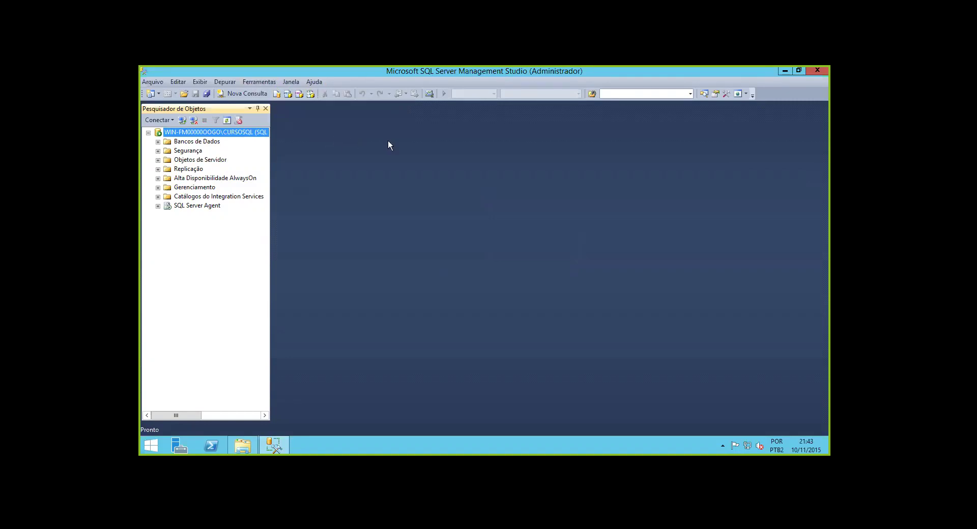
# Run sp_who in a new query window against master, returning 37 session rows
pyautogui.click(264, 94)
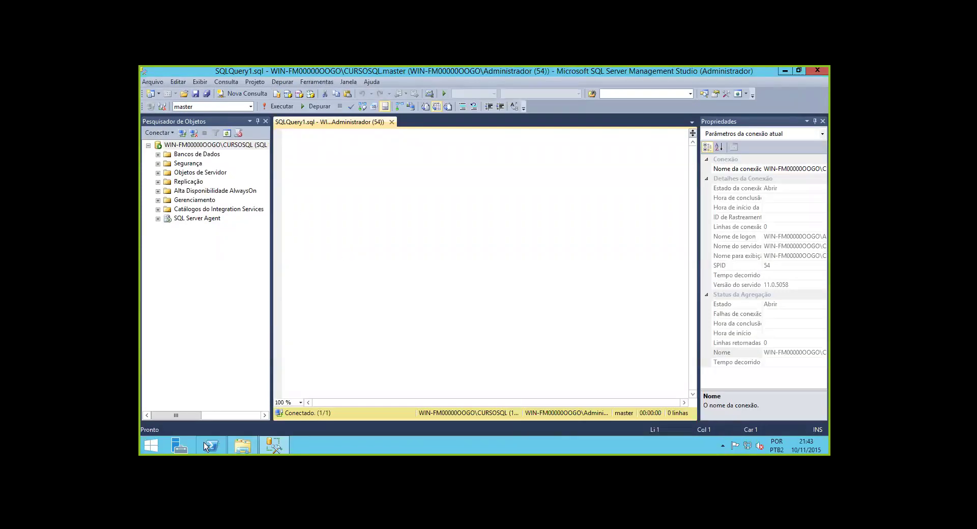
pyautogui.click(350, 274)
pyautogui.write('sp_who')
pyautogui.press('F5')
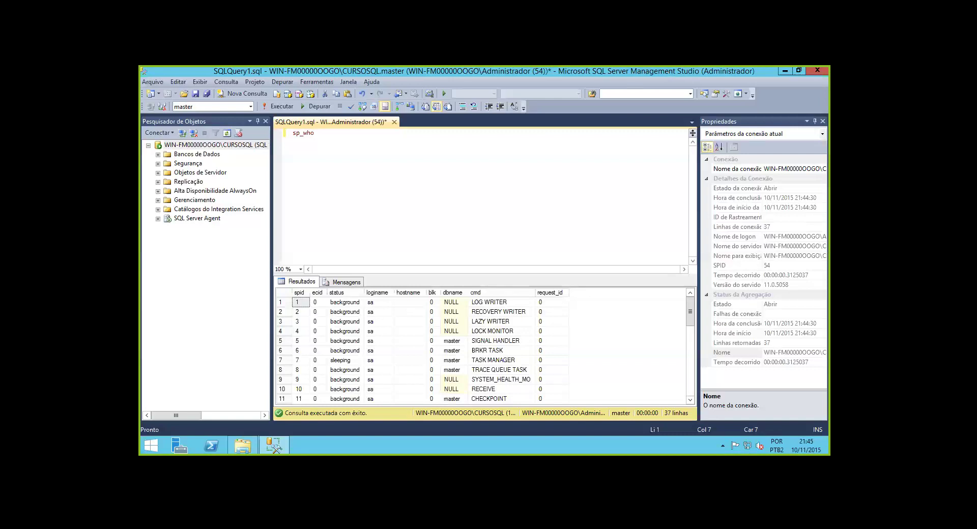
# Close Management Studio, discarding the unsaved sp_who query
pyautogui.click(410, 312)
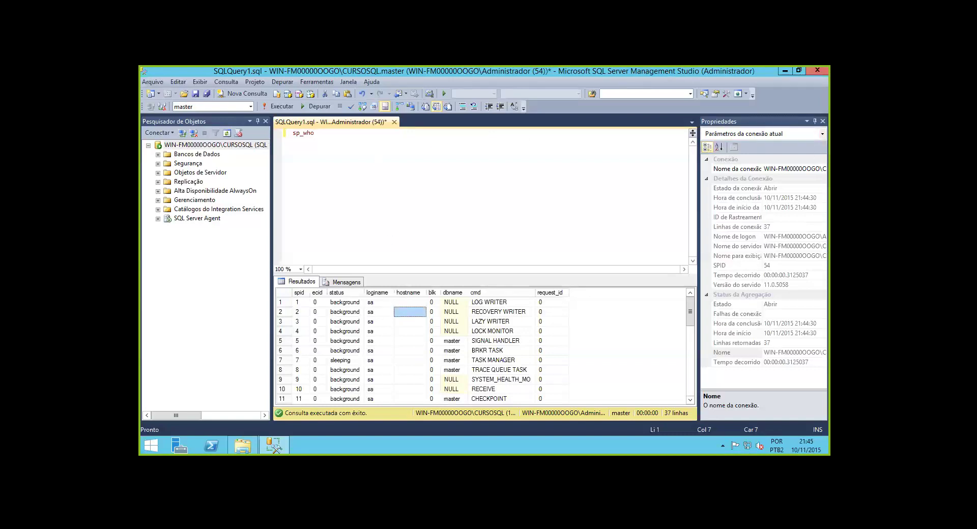
pyautogui.click(817, 71)
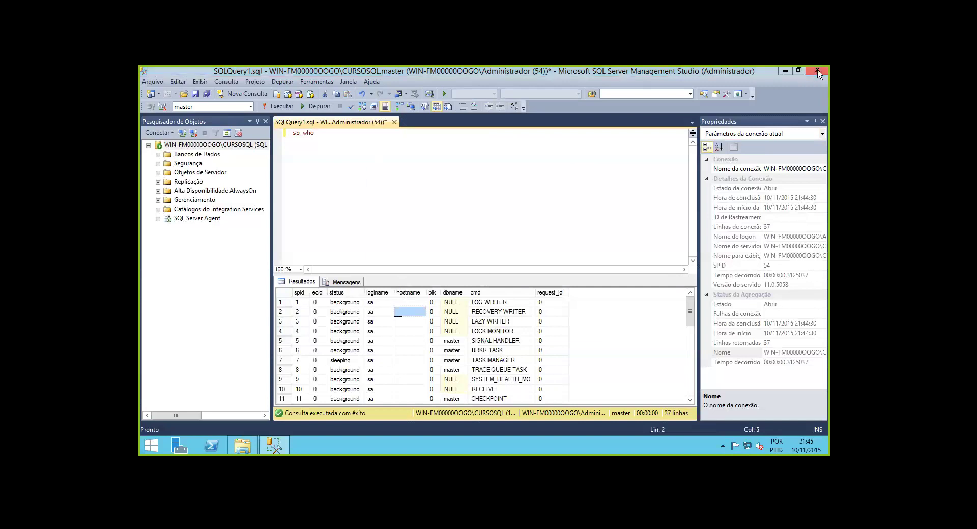
pyautogui.click(511, 319)
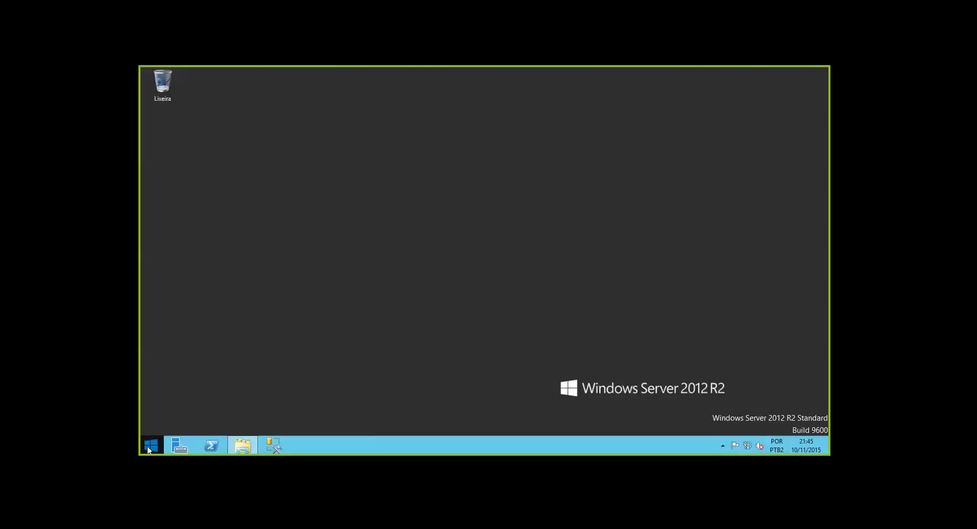
# Relaunch SQL Server Management Studio from a 'sql' Start screen search
pyautogui.click(148, 446)
pyautogui.write('sql Server Management Studio')
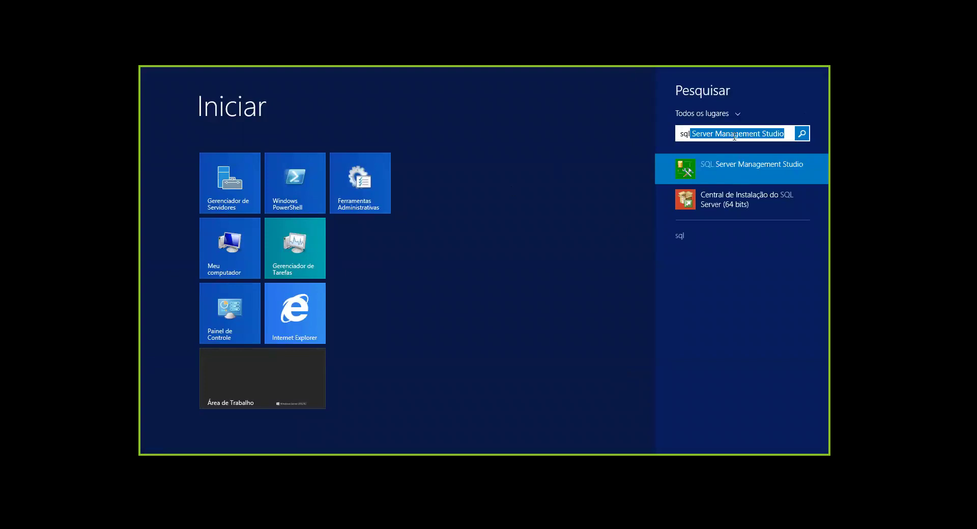
pyautogui.click(735, 162)
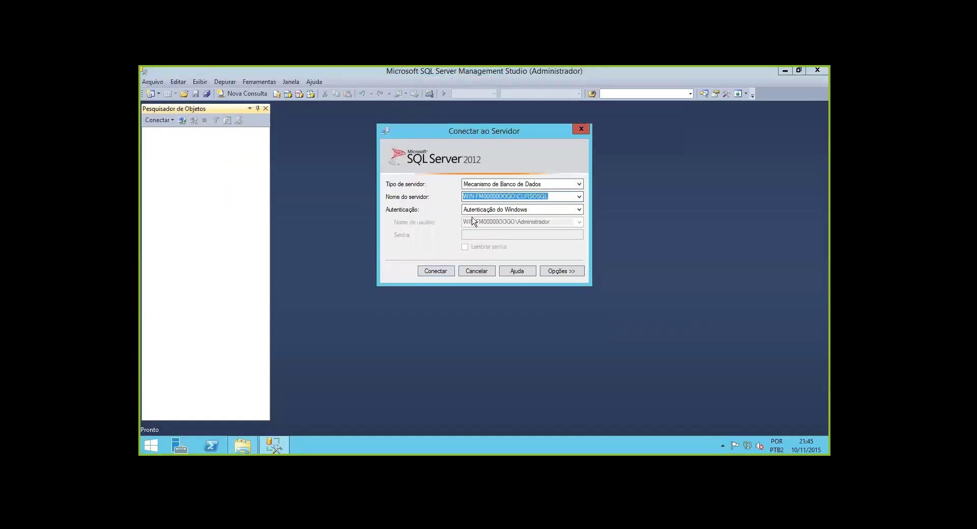
# Reconnect to the CURSOSQL instance from the Conectar ao Servidor dialog
pyautogui.click(436, 271)
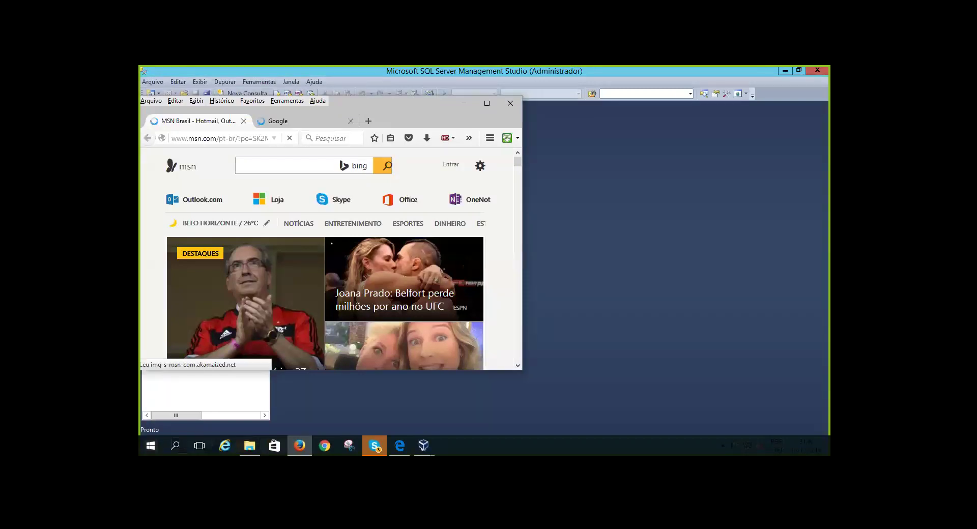
# Dismiss the Firefox MSN window to bring Management Studio back in front
pyautogui.click(440, 266)
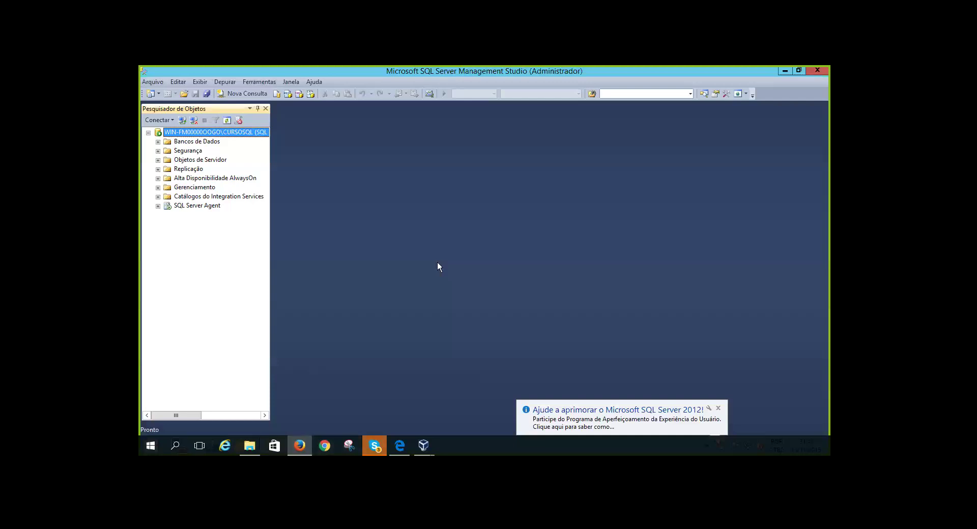
# Switch from Management Studio over to the Skype chat window
pyautogui.hotkey('alt', 'Tab')
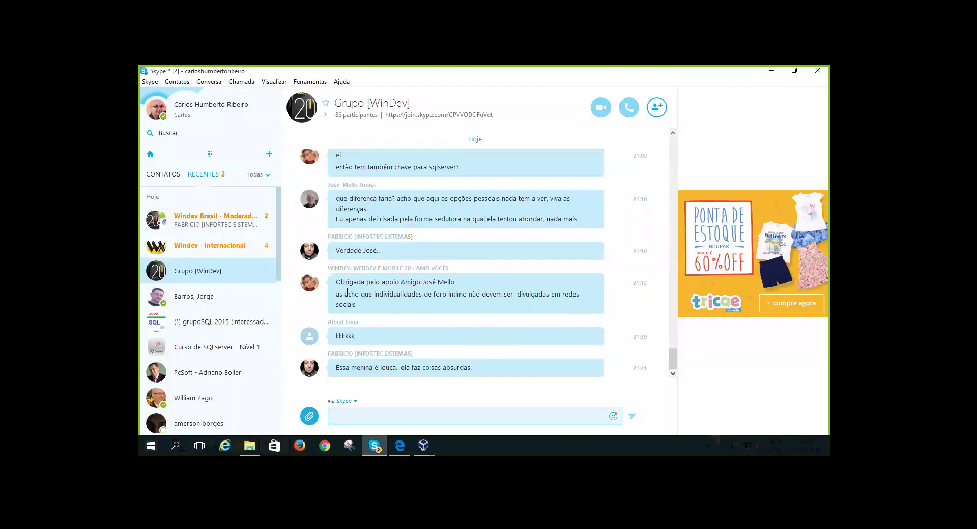
# Open the grupoSQL 2015 group conversation in Skype and scroll through its messages
pyautogui.click(206, 324)
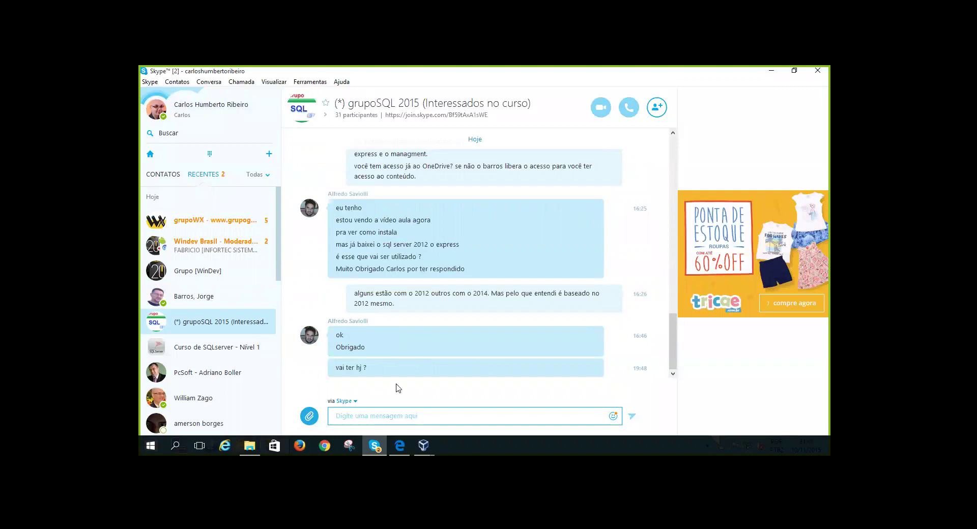
pyautogui.scroll(1, 468, 359)
pyautogui.scroll(-1, 468, 359)
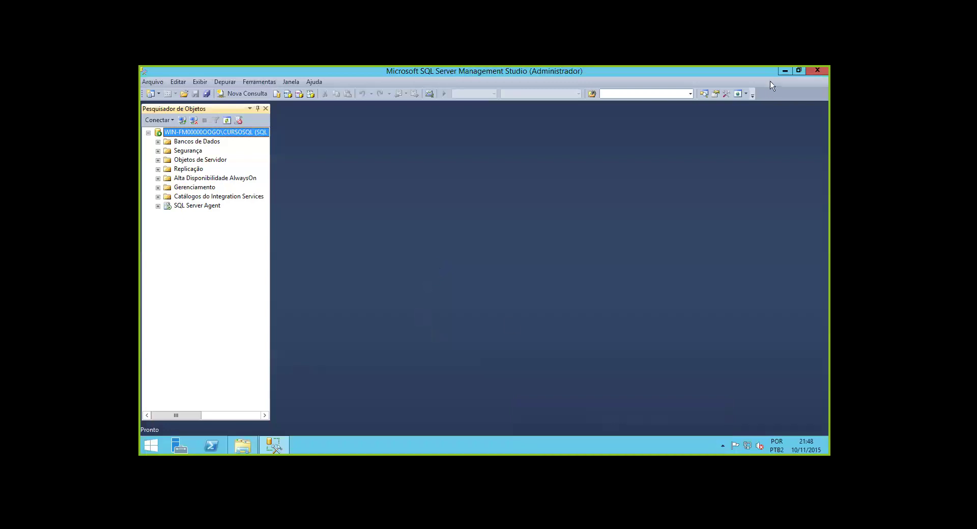
# Minimize Management Studio to reveal the empty Windows Server 2012 R2 desktop
pyautogui.click(785, 72)
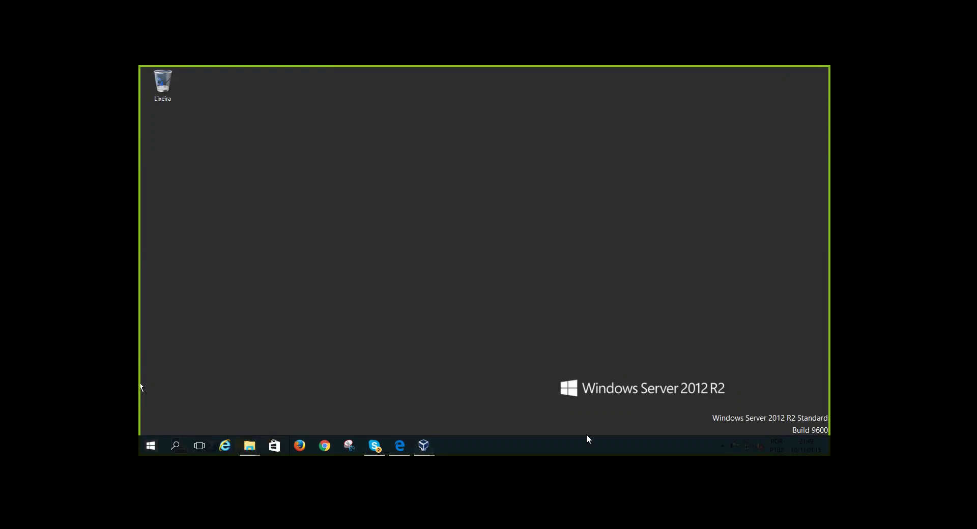
# Focus the Windows2012-ptbr VM desktop, toggle the Start screen off and return to the VirtualBox Manager
pyautogui.click(415, 273)
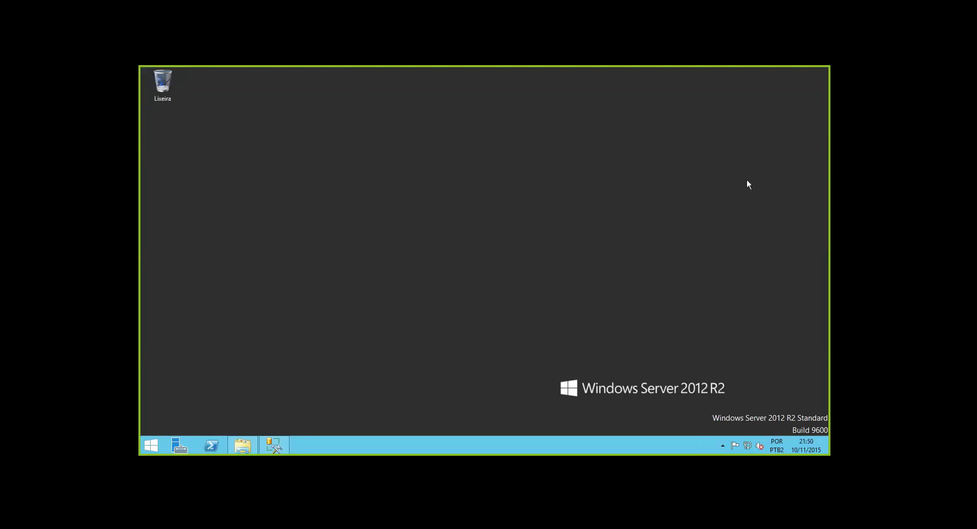
pyautogui.press('super')
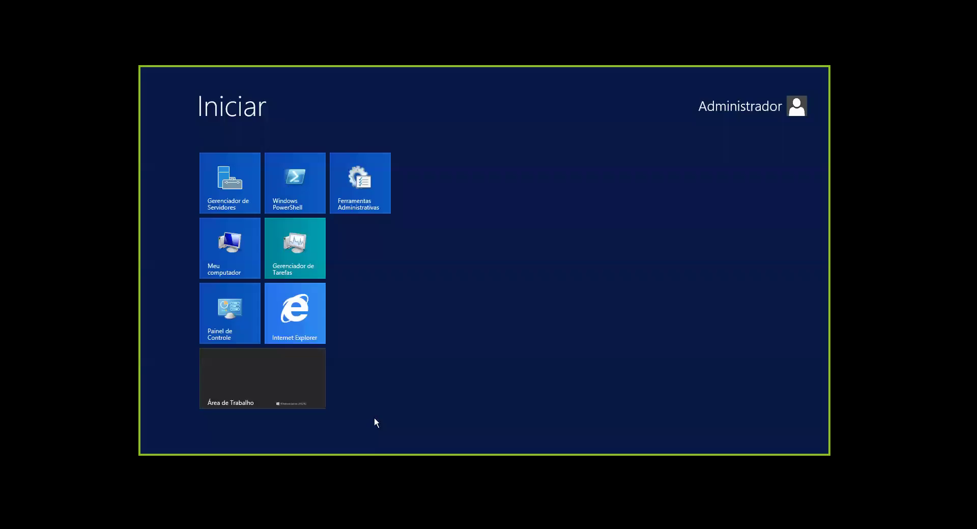
pyautogui.press('super')
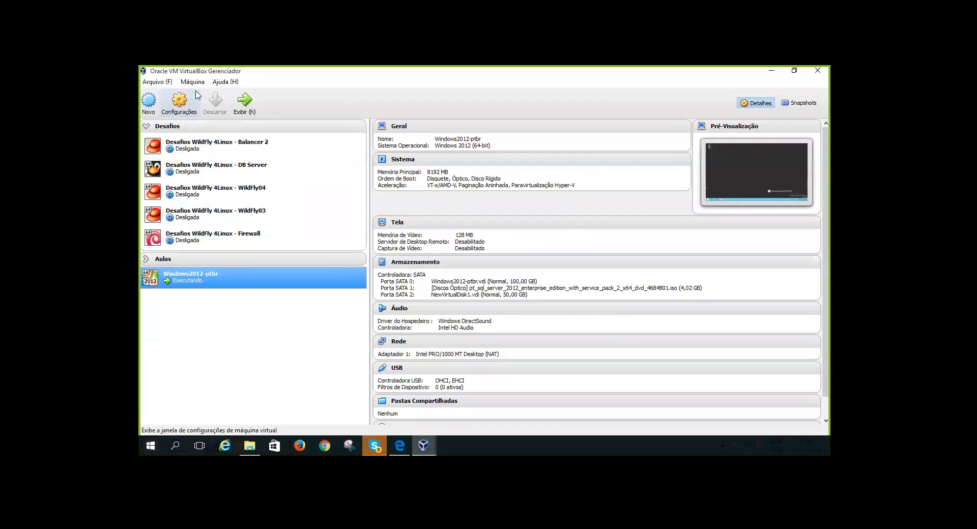
# In Geral > Avançado, set Área de Transferência and Arrastar e Soltar to Bi-direcional and save
pyautogui.click(185, 104)
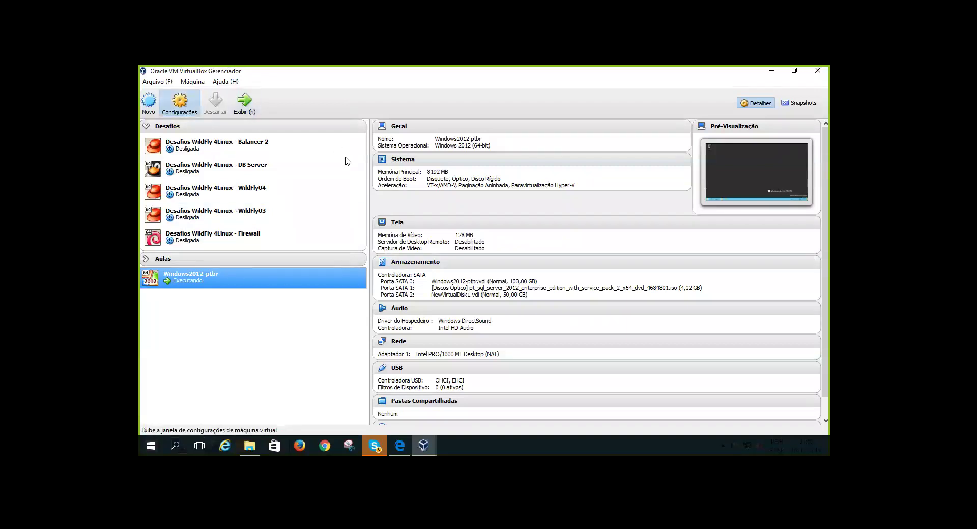
pyautogui.click(317, 170)
pyautogui.click(311, 156)
pyautogui.click(419, 174)
pyautogui.click(498, 204)
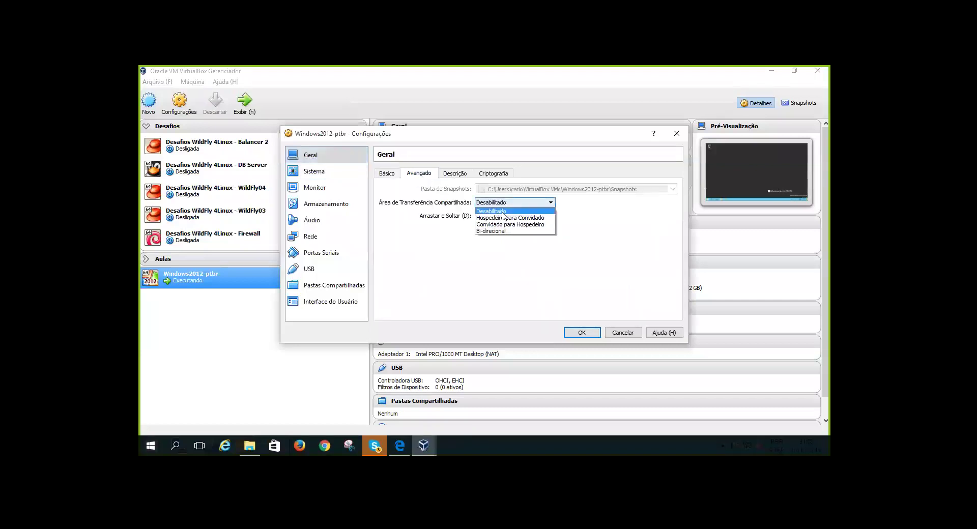
pyautogui.click(508, 231)
pyautogui.click(509, 216)
pyautogui.click(504, 244)
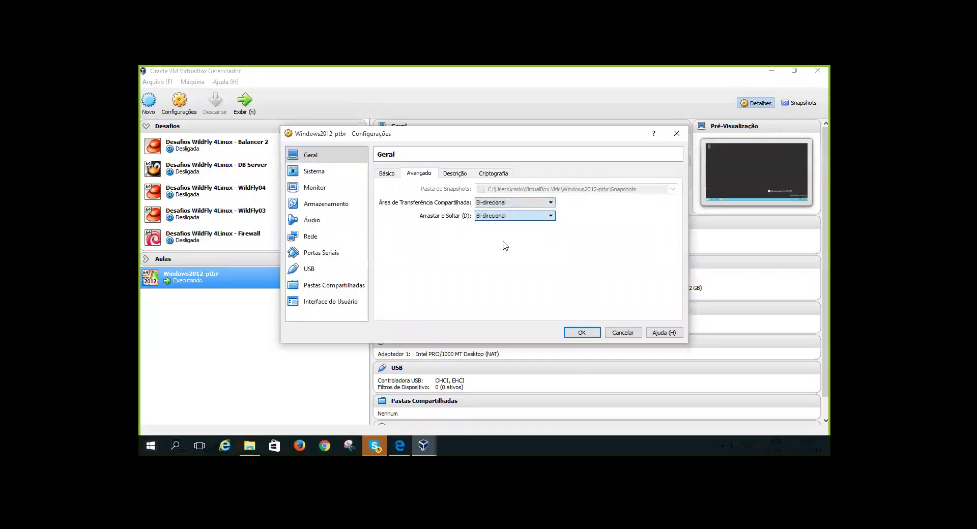
pyautogui.click(576, 332)
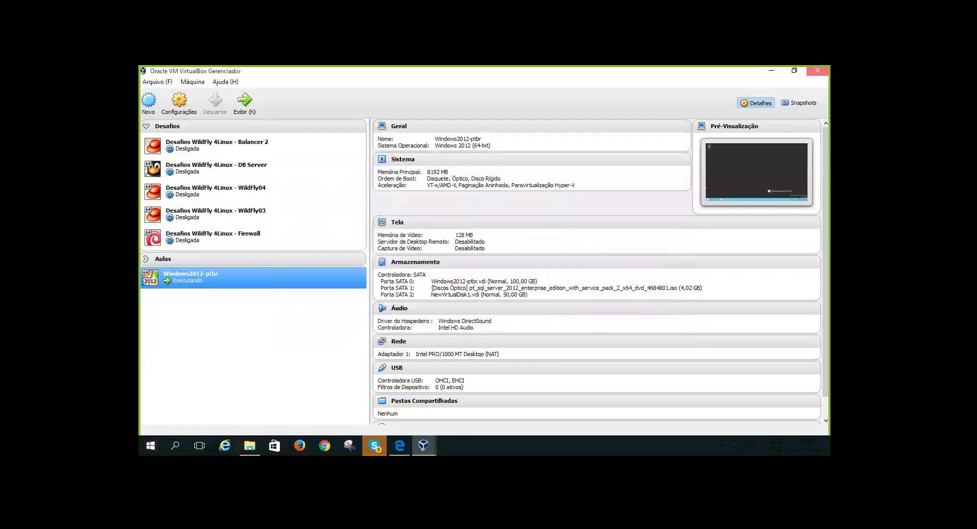
# Drag apresentacao.bak beside the Recycle Bin on the VM desktop and launch Management Studio
pyautogui.click(817, 70)
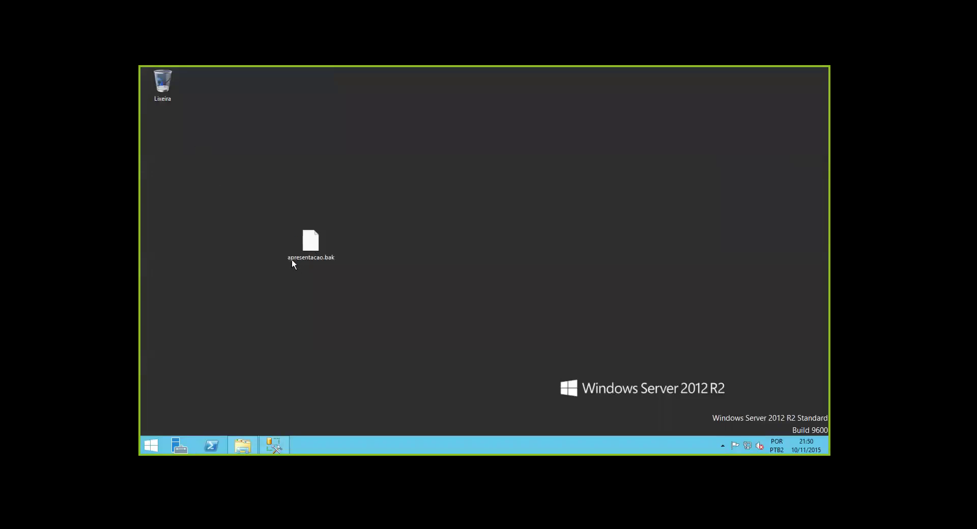
pyautogui.moveTo(310, 240); pyautogui.dragTo(178, 133)
pyautogui.click(274, 446)
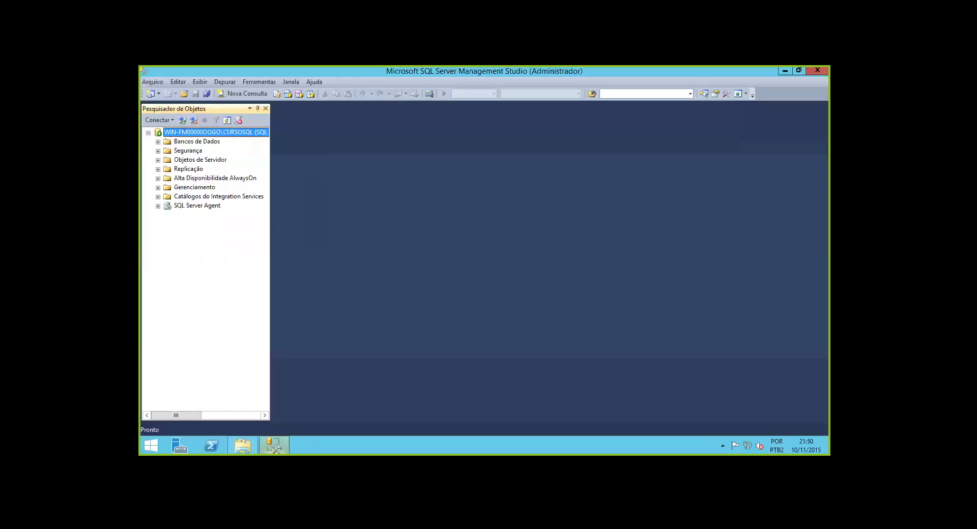
# Open Restaurar Banco de Dados from the Bancos de Dados context menu
pyautogui.doubleClick(191, 142)
pyautogui.rightClick(184, 142)
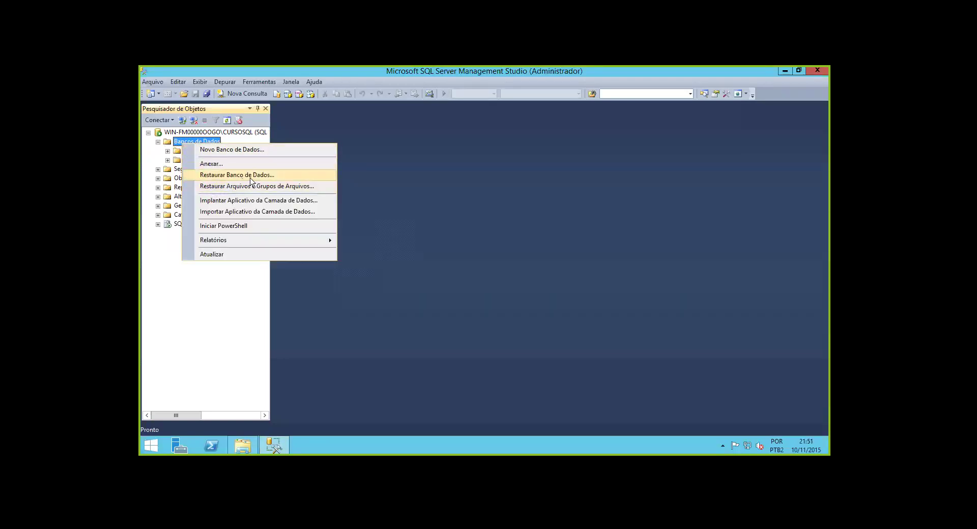
pyautogui.click(229, 347)
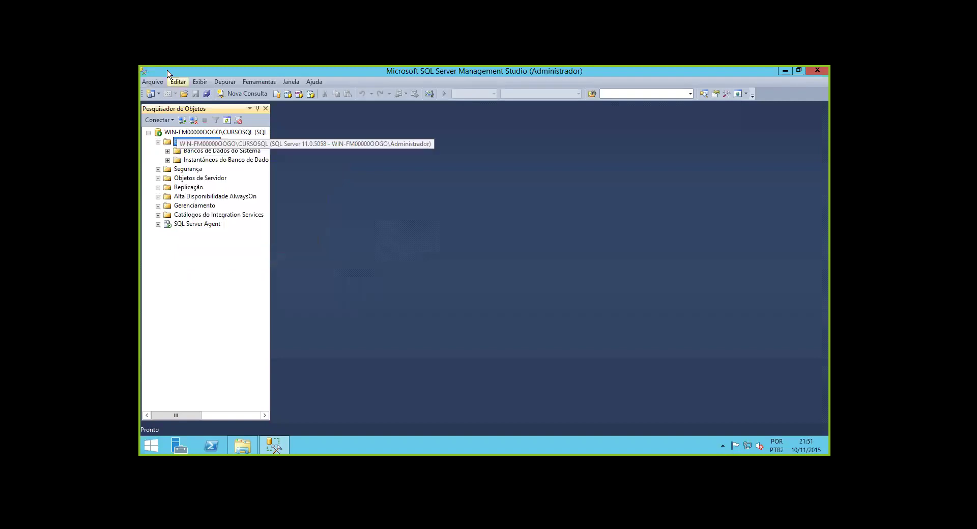
pyautogui.rightClick(197, 144)
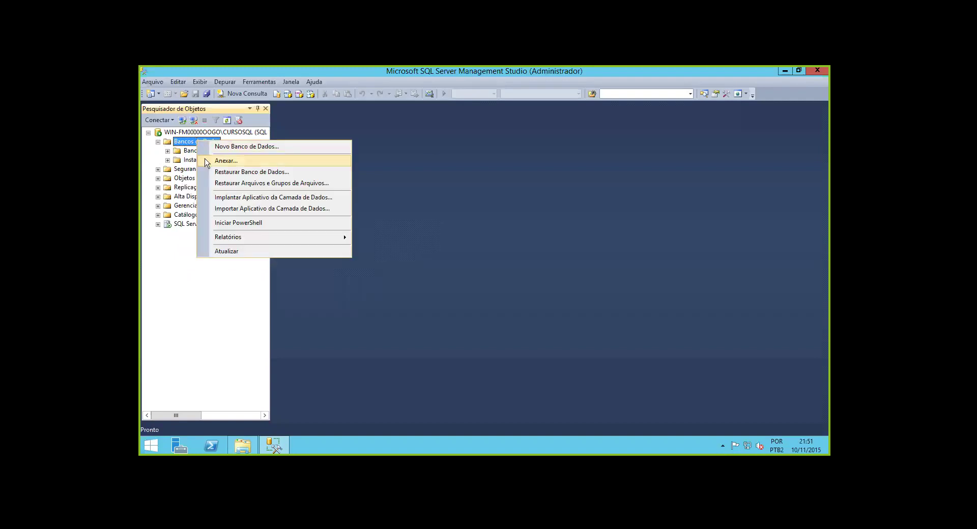
pyautogui.click(237, 173)
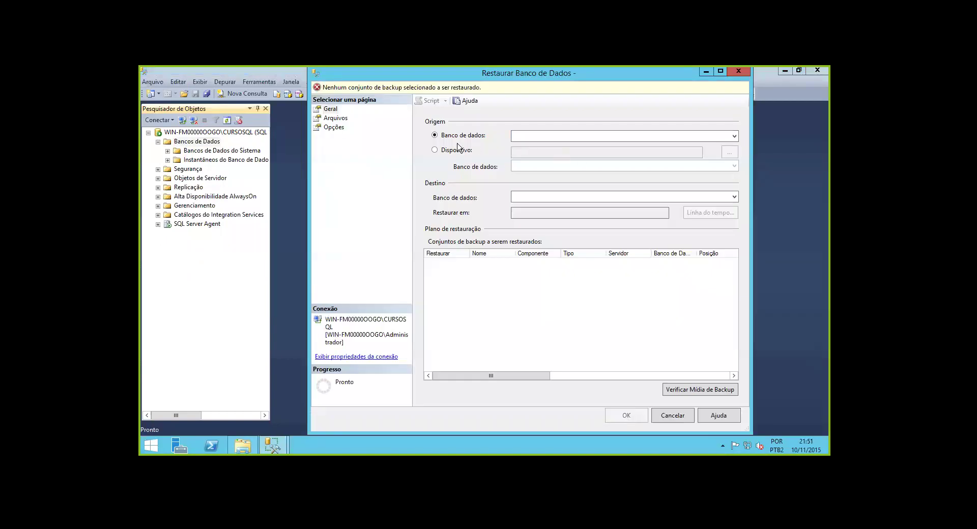
# Choose Dispositivo as the source and browse for a backup file in C:\Users\Administrador, then bring up File Explorer
pyautogui.click(457, 151)
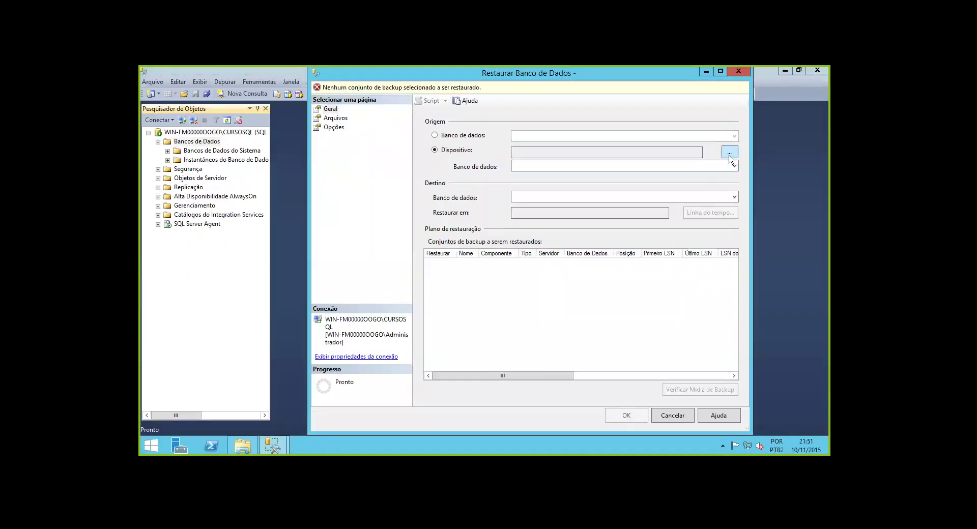
pyautogui.click(729, 152)
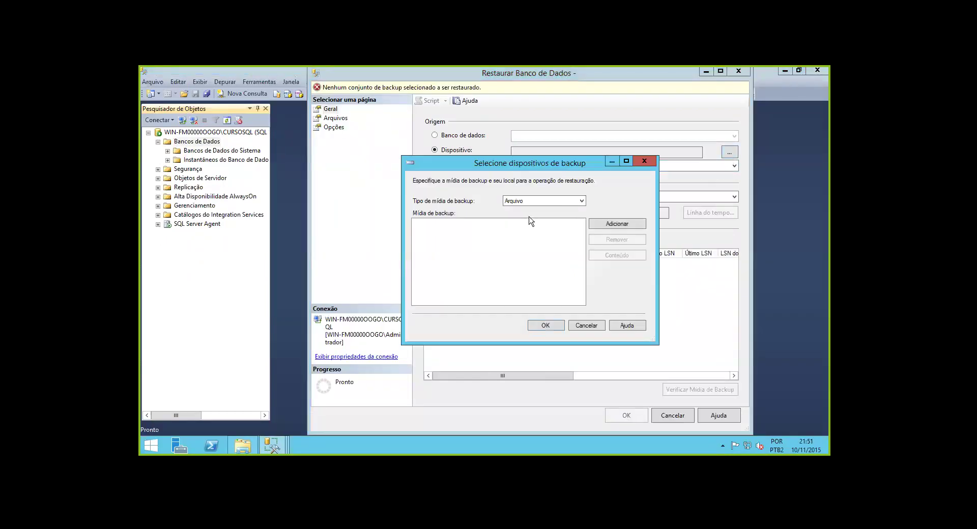
pyautogui.click(601, 224)
pyautogui.moveTo(494, 245); pyautogui.dragTo(498, 207)
pyautogui.click(393, 210)
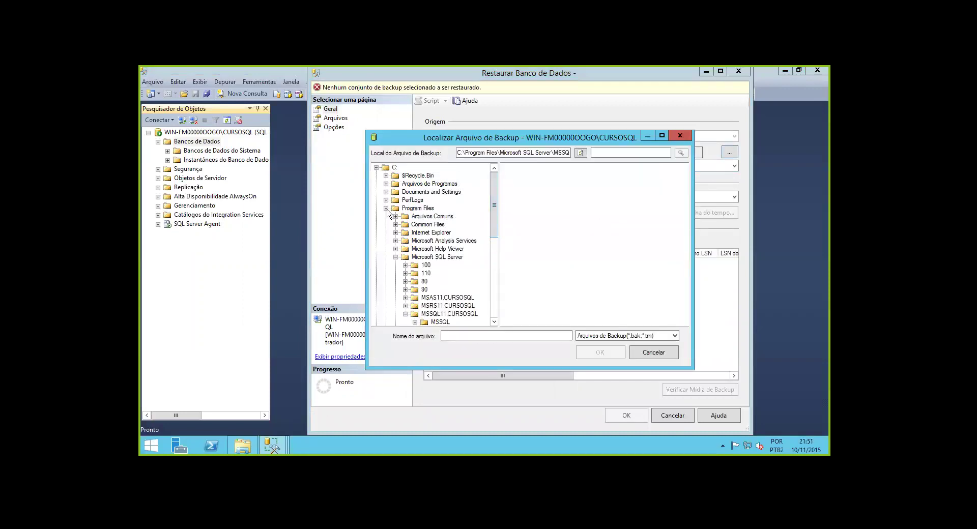
pyautogui.click(386, 208)
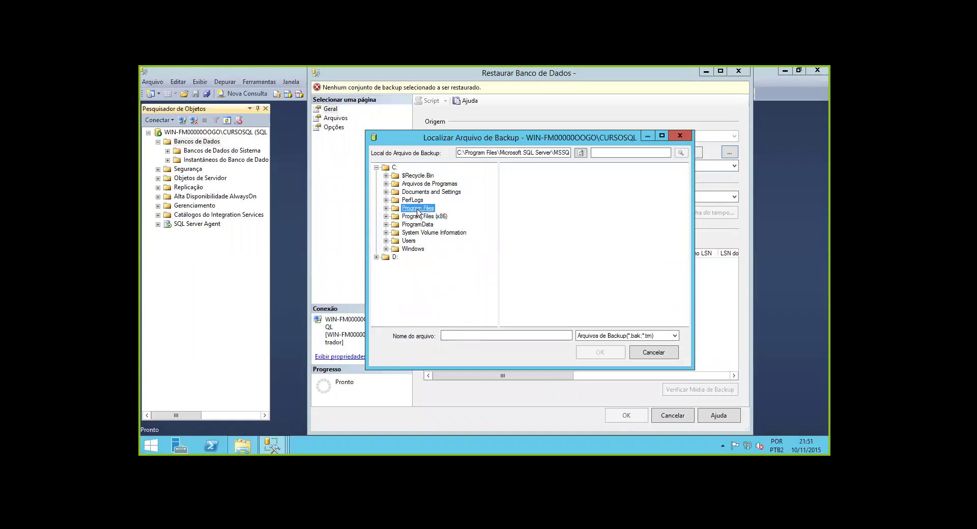
pyautogui.click(408, 241)
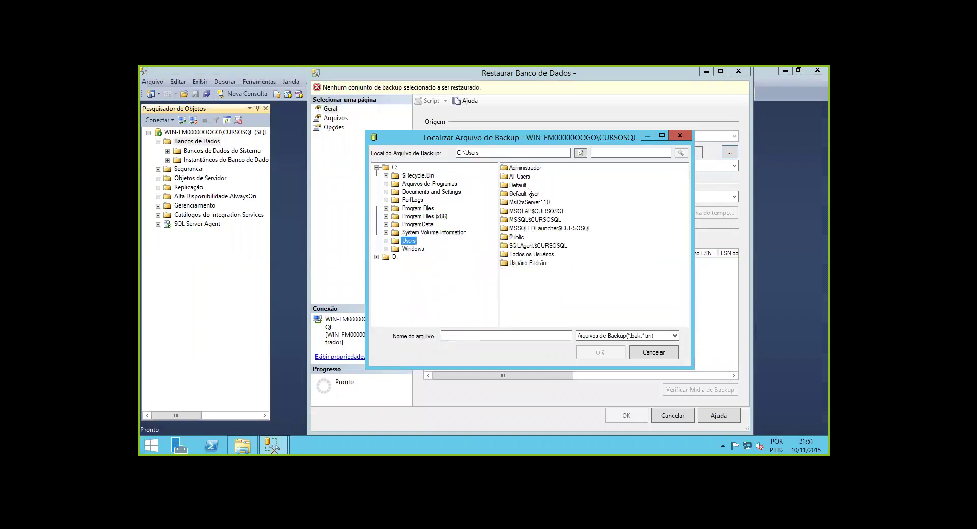
pyautogui.doubleClick(525, 167)
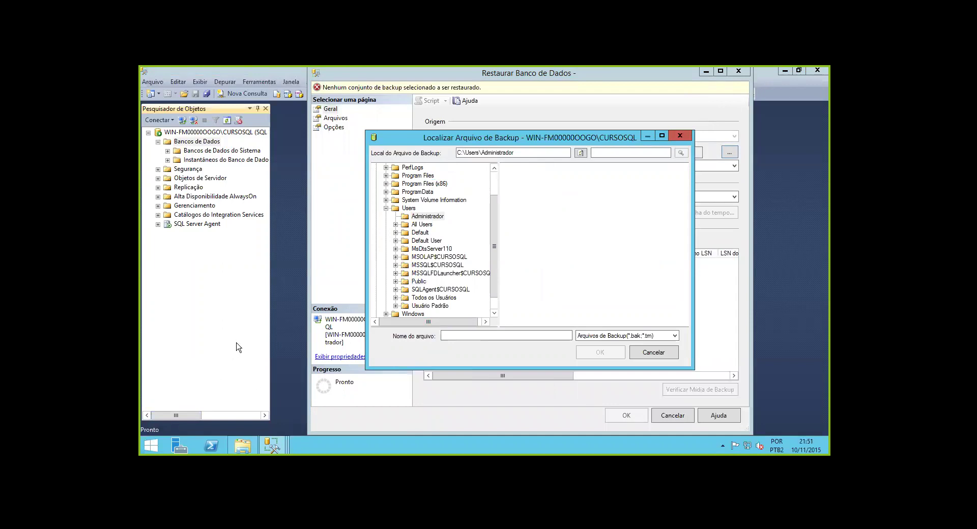
pyautogui.click(242, 446)
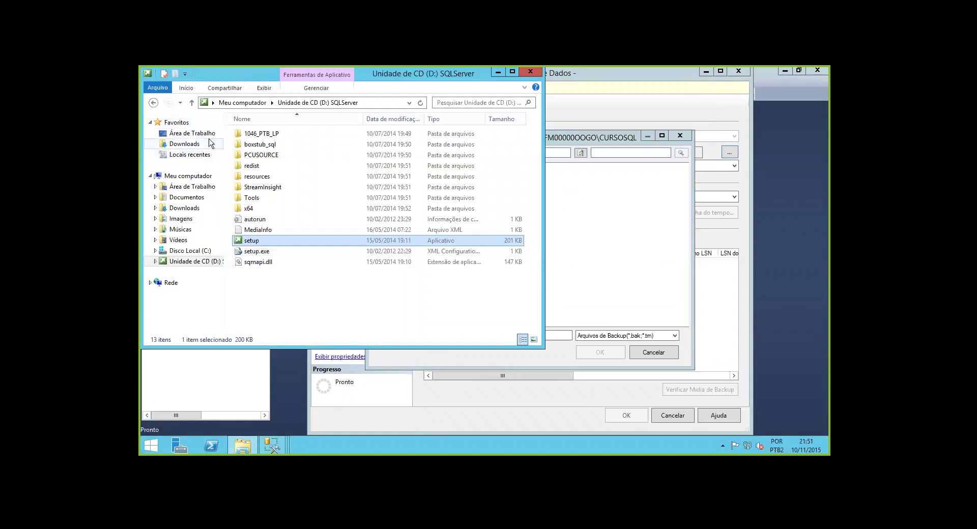
# Browse Explorer from Área de Trabalho to Disco Local (C:) and find apresentacao.bak at the root
pyautogui.click(192, 133)
pyautogui.click(309, 212)
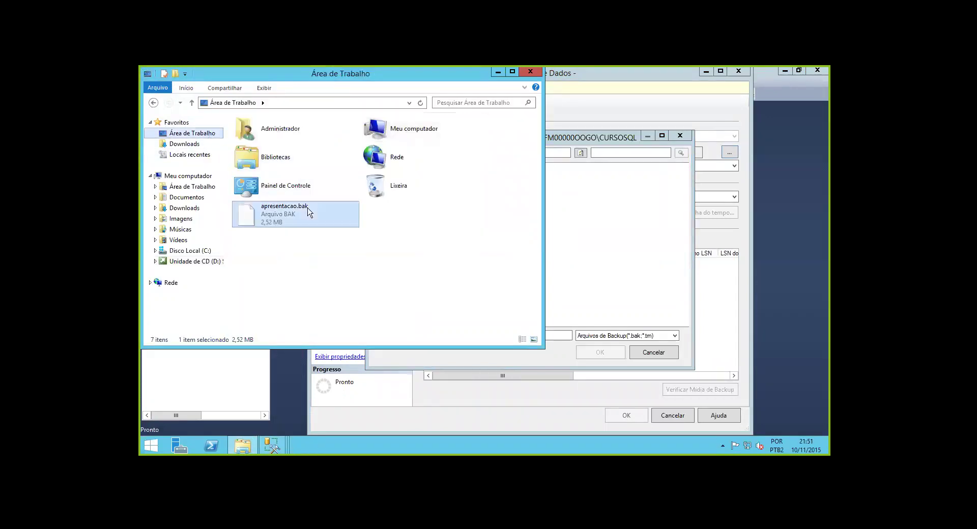
pyautogui.click(190, 251)
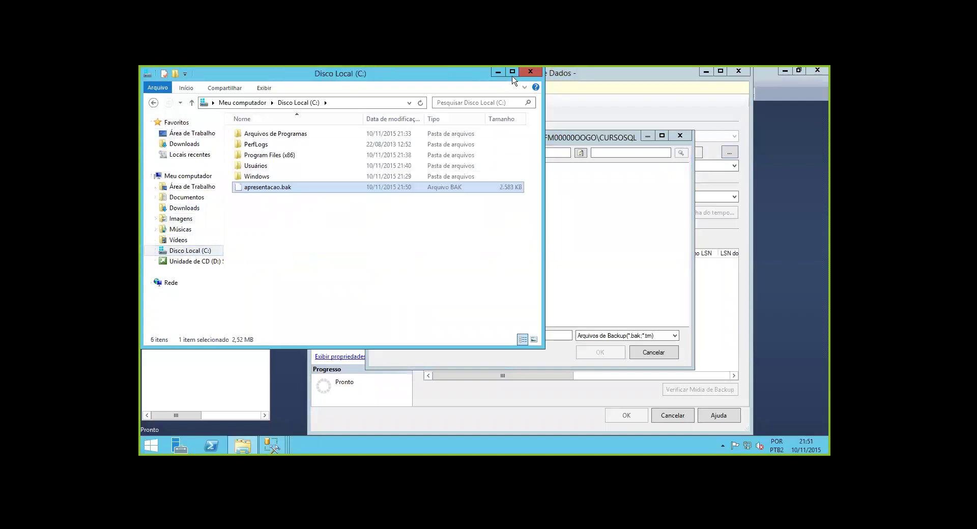
# Select C:\apresentacao.bak as the backup device and run the restore of apresentacao
pyautogui.click(529, 72)
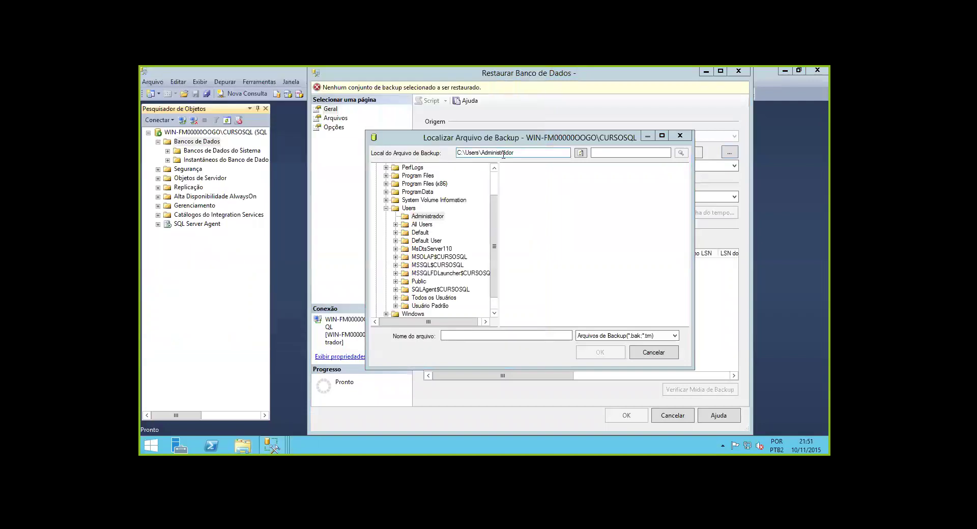
pyautogui.click(493, 187)
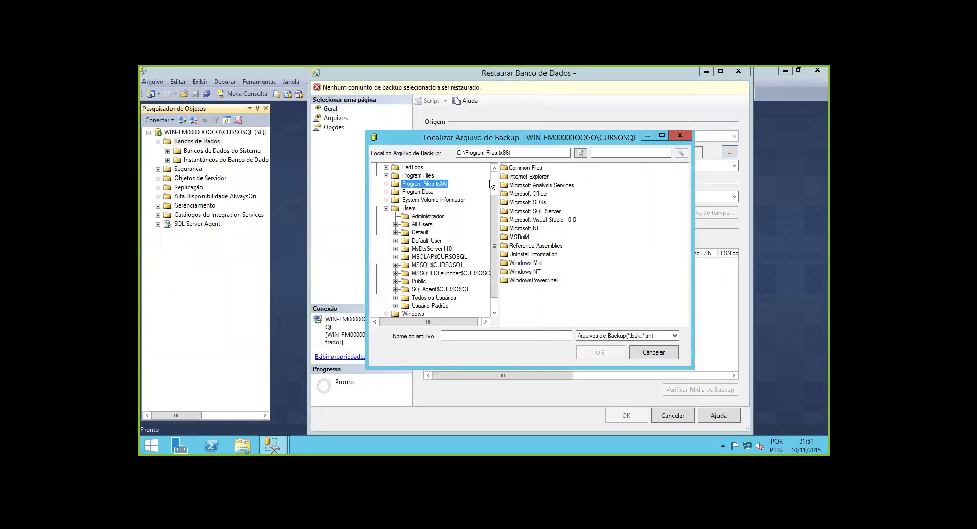
pyautogui.scroll(2, 492, 184)
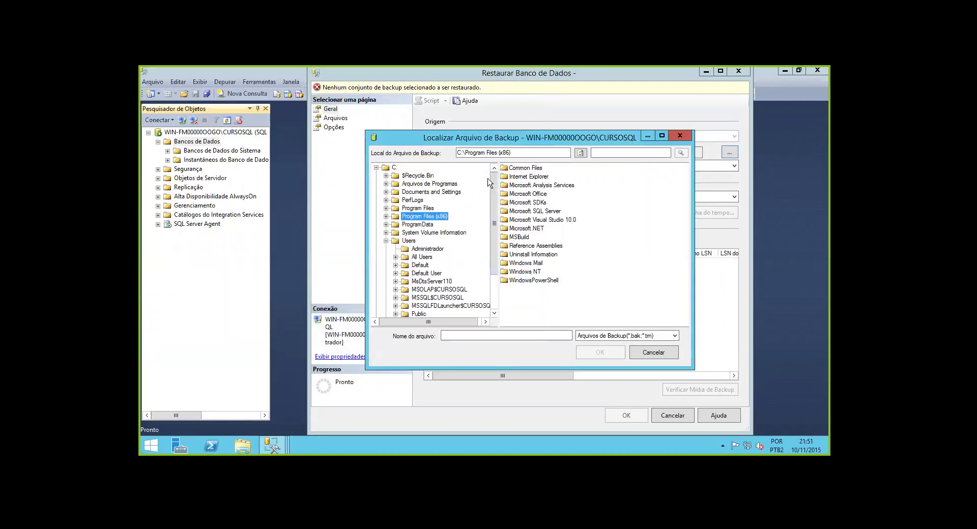
pyautogui.click(395, 167)
pyautogui.doubleClick(539, 255)
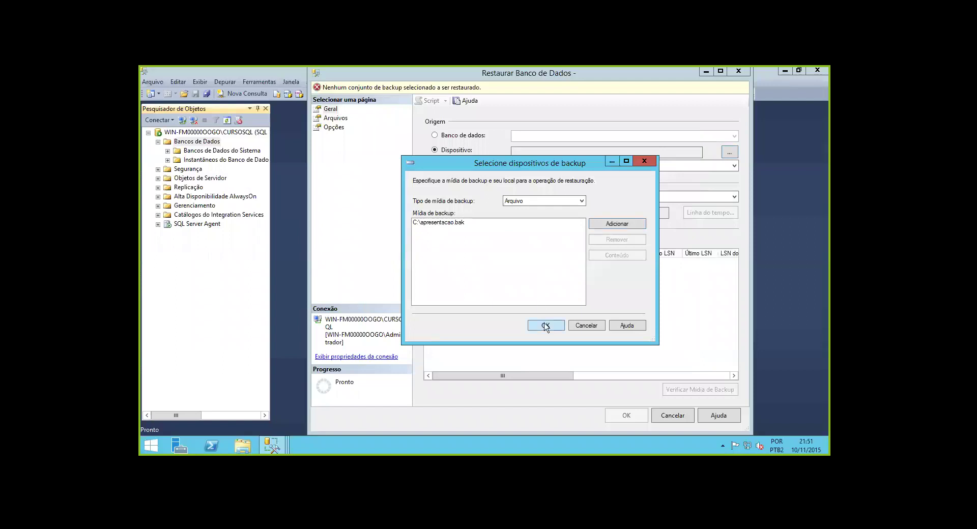
pyautogui.click(545, 325)
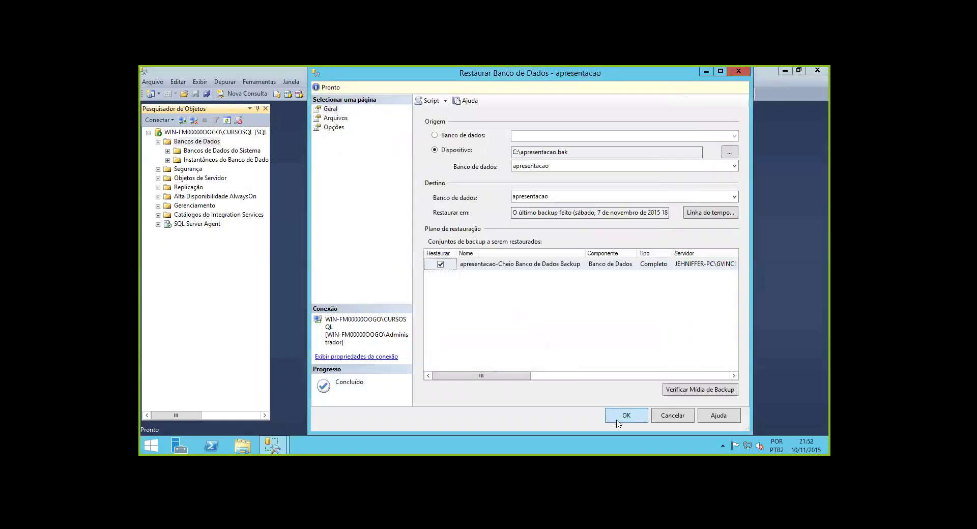
pyautogui.click(634, 420)
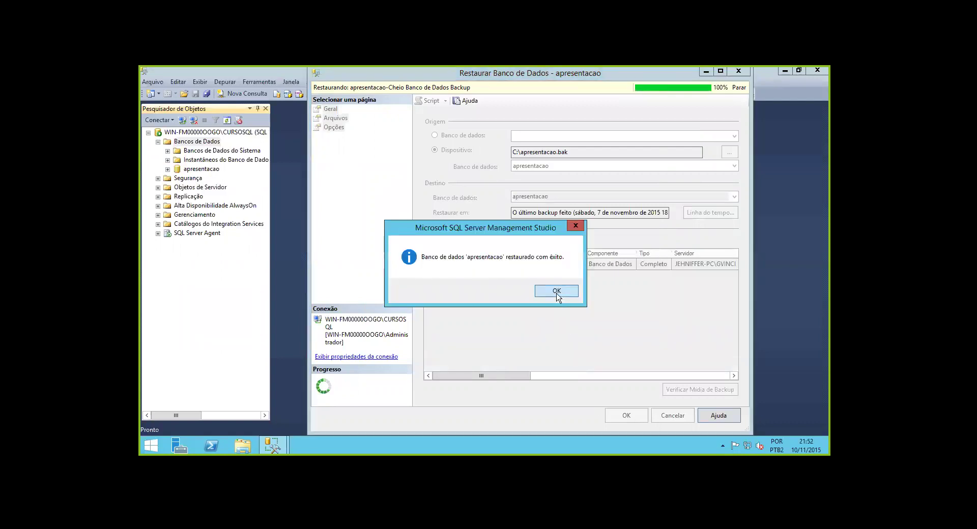
# Dismiss the restore message, expand apresentacao > Tabelas and open a new query window
pyautogui.click(557, 291)
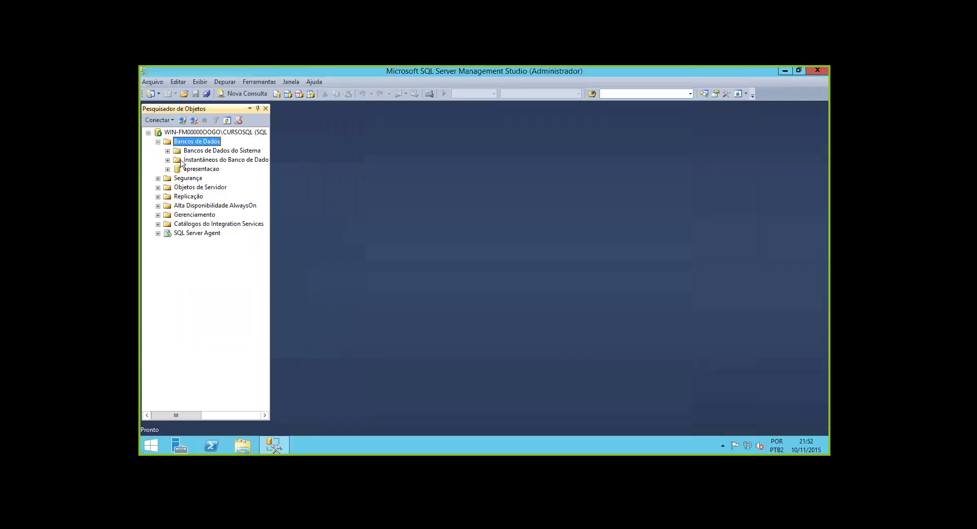
pyautogui.doubleClick(196, 169)
pyautogui.doubleClick(202, 189)
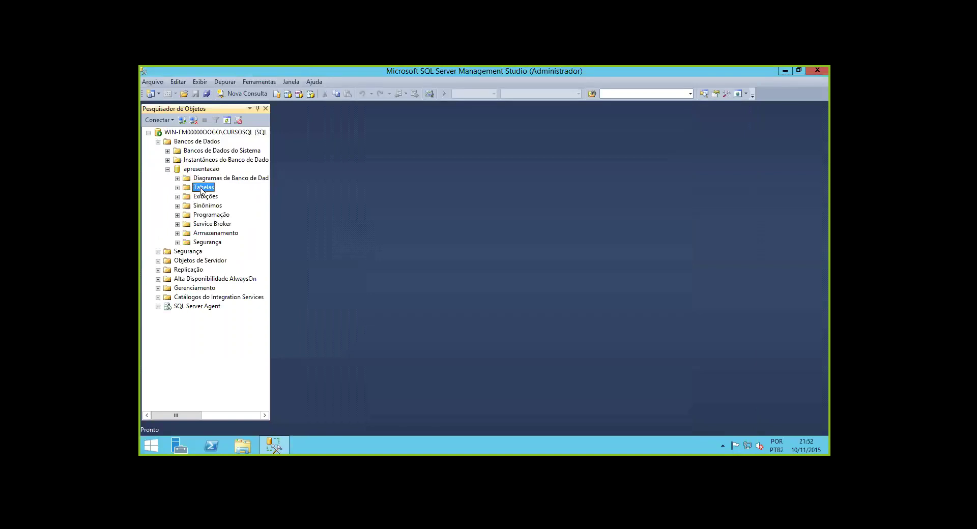
pyautogui.click(216, 214)
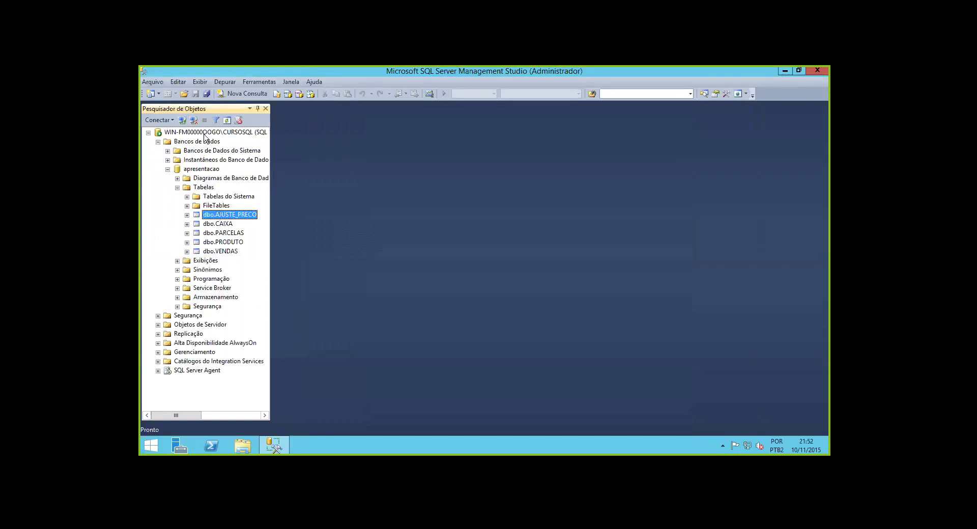
pyautogui.click(238, 95)
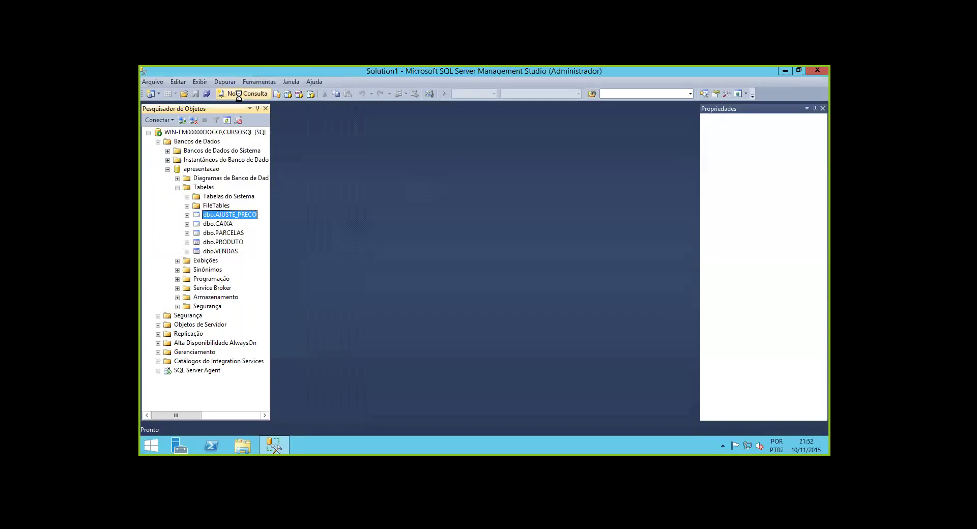
# Run select * from CAIXA against apresentacao
pyautogui.write('sep')
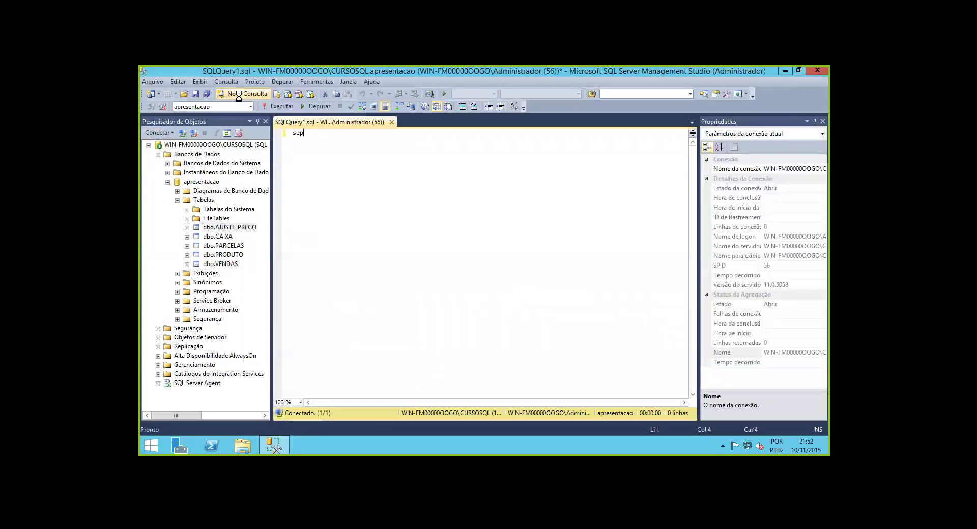
pyautogui.press('BackSpace')
pyautogui.write('lect * from caixa')
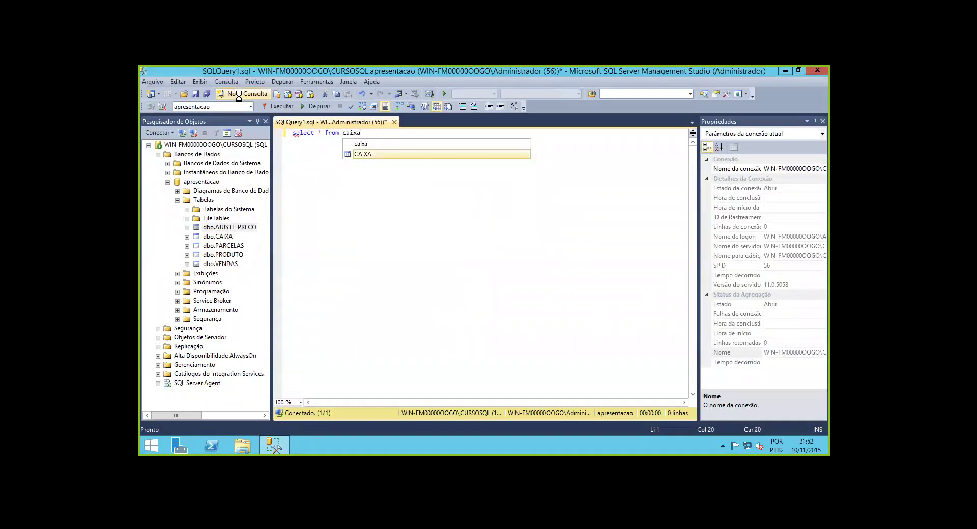
pyautogui.press('Tab')
pyautogui.hotkey('shift', 'Home')
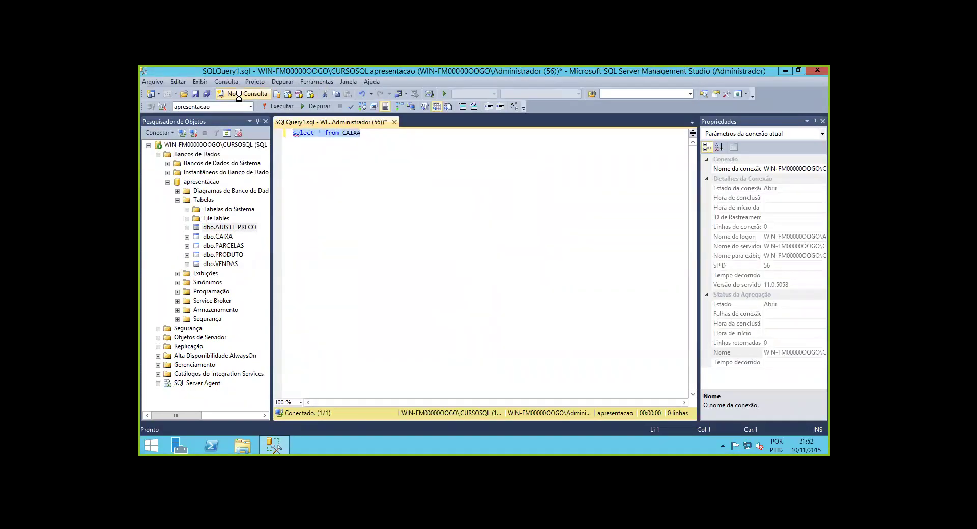
pyautogui.press('F5')
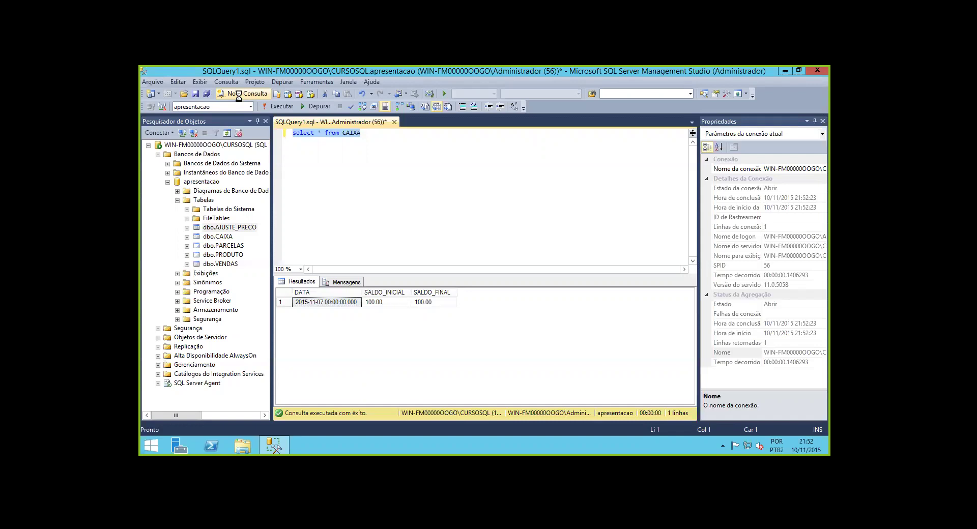
# Run select * from PARCELAS, then clear the query editor
pyautogui.write('sele')
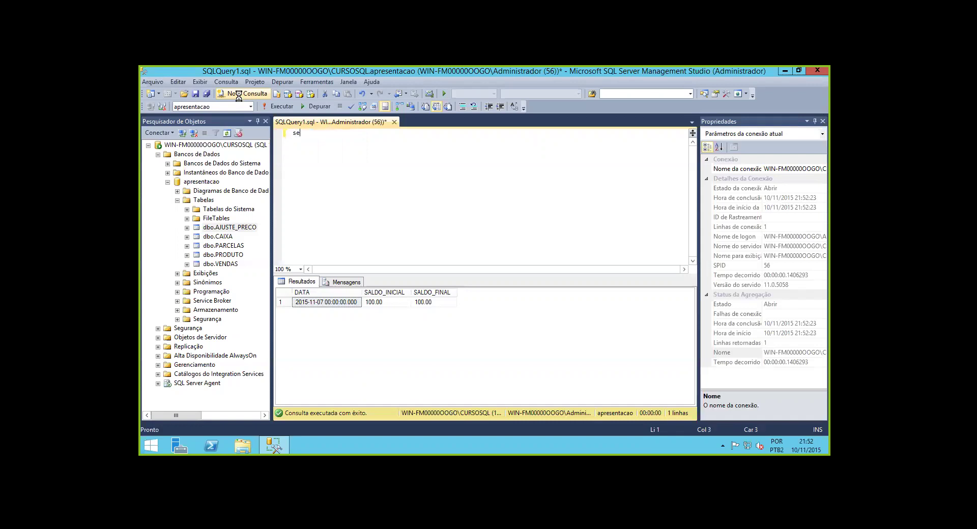
pyautogui.write('* from PARCELAS')
pyautogui.hotkey('shift', 'Home')
pyautogui.press('F5')
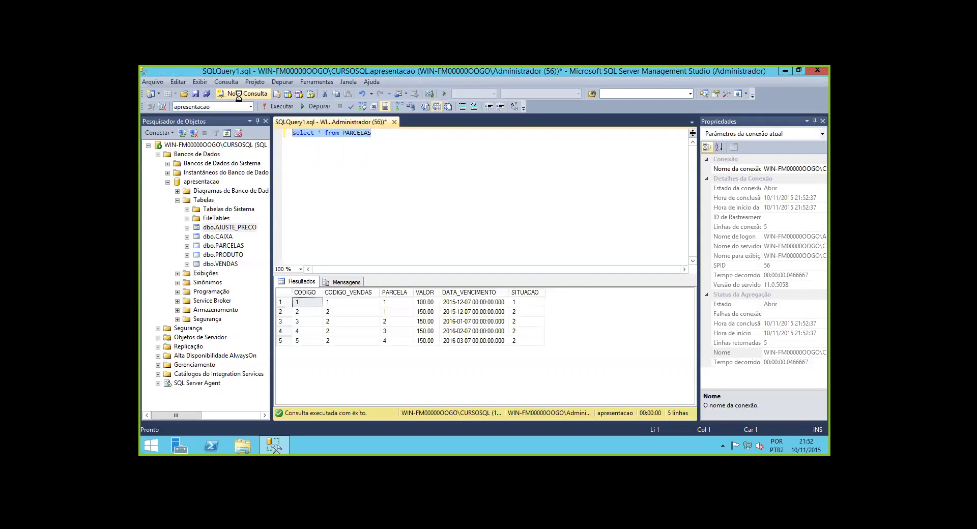
pyautogui.press('BackSpace')
pyautogui.write('sp')
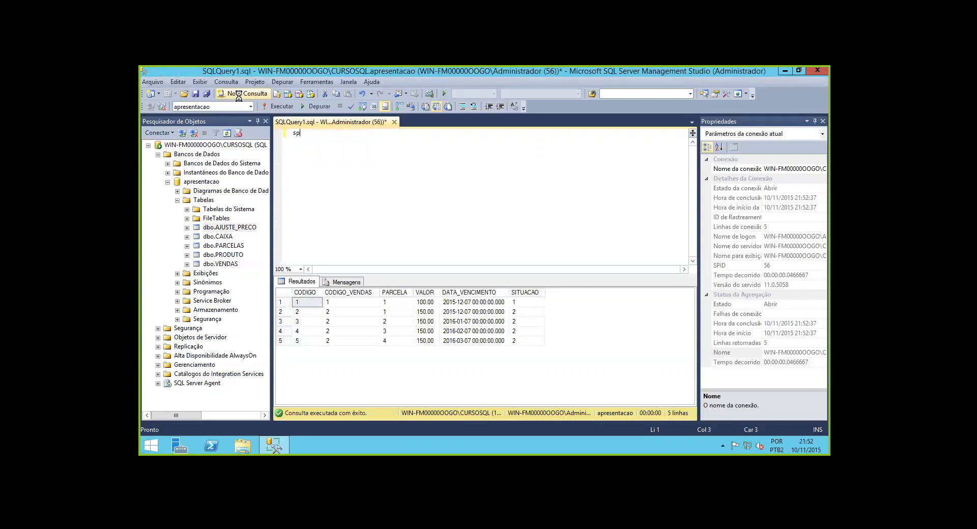
pyautogui.write('_help')
pyautogui.press('BackSpace')
pyautogui.press('BackSpace')
pyautogui.press('BackSpace')
pyautogui.press('BackSpace')
pyautogui.press('BackSpace')
pyautogui.press('BackSpace')
pyautogui.press('BackSpace')
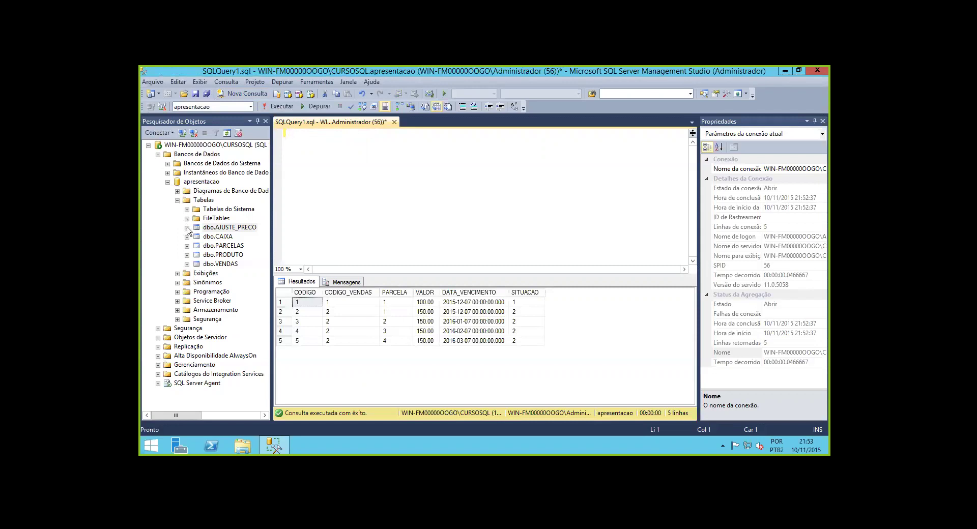
# Browse Tabelas and Programação, checking database triggers and system stored procedures
pyautogui.click(208, 240)
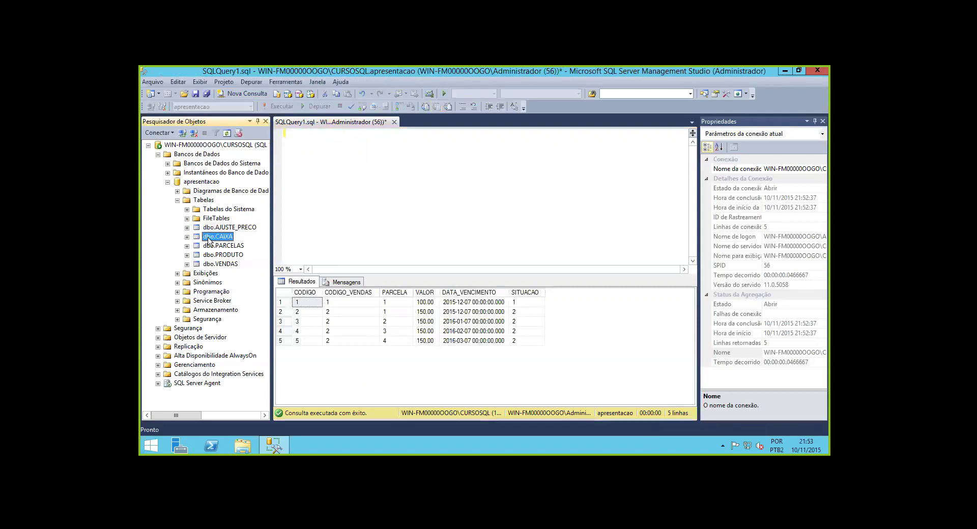
pyautogui.click(211, 229)
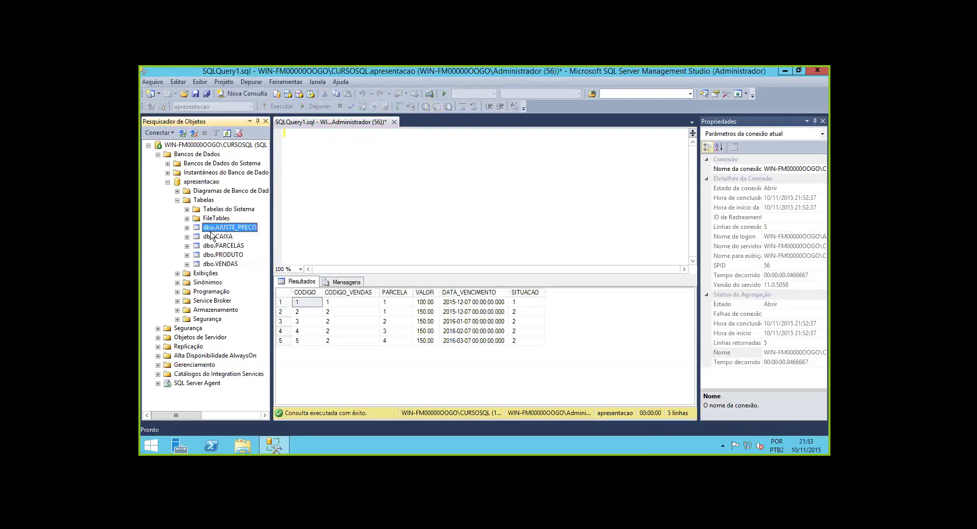
pyautogui.click(178, 201)
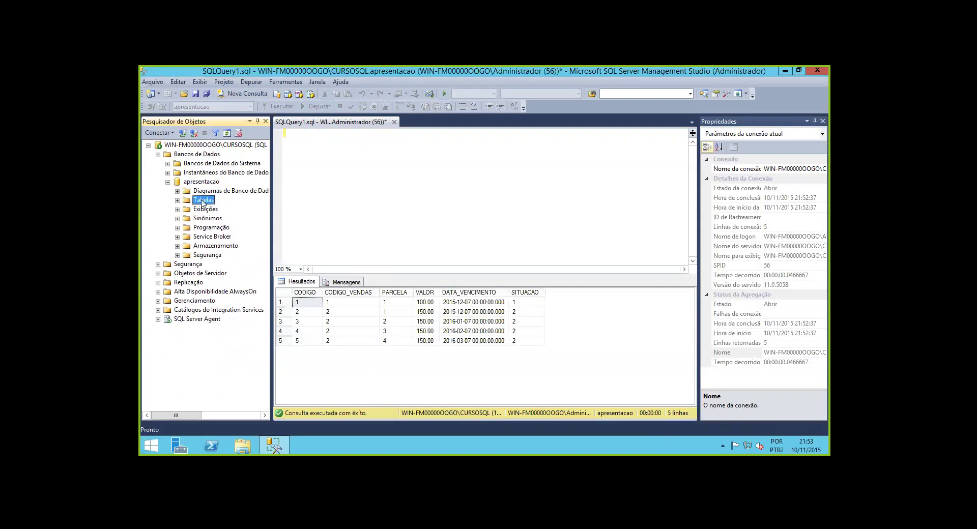
pyautogui.click(178, 201)
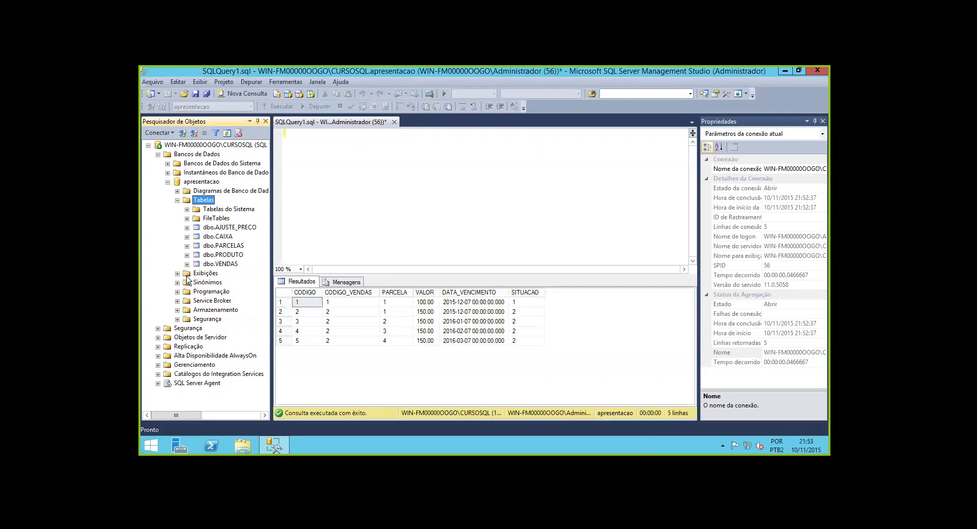
pyautogui.click(178, 292)
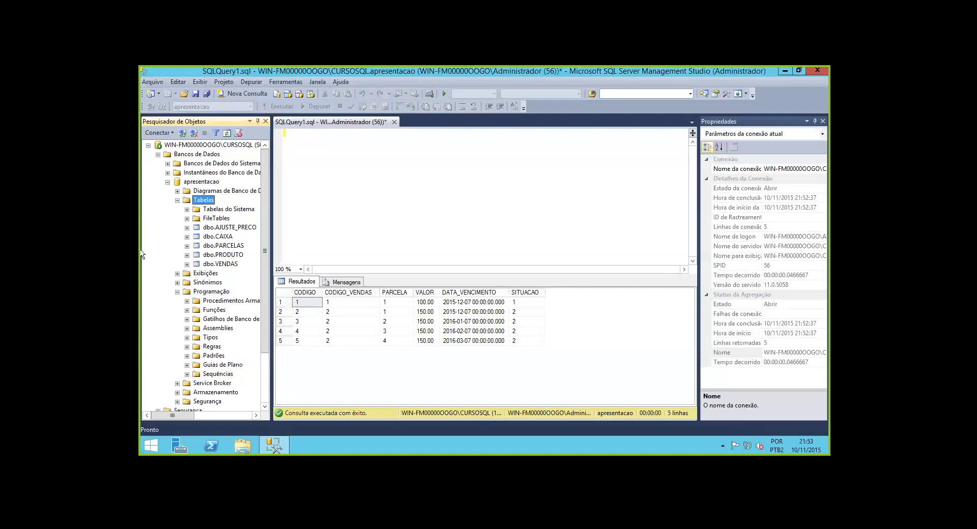
pyautogui.click(232, 318)
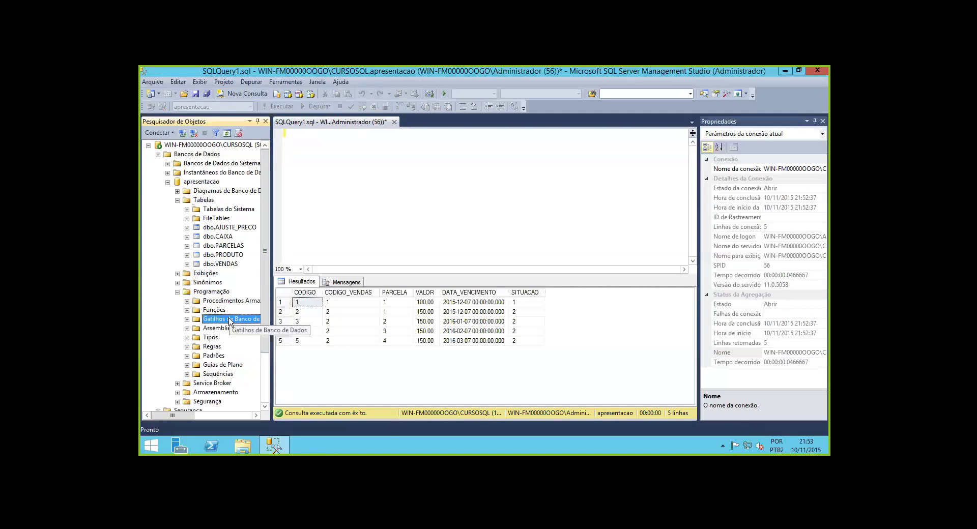
pyautogui.click(188, 320)
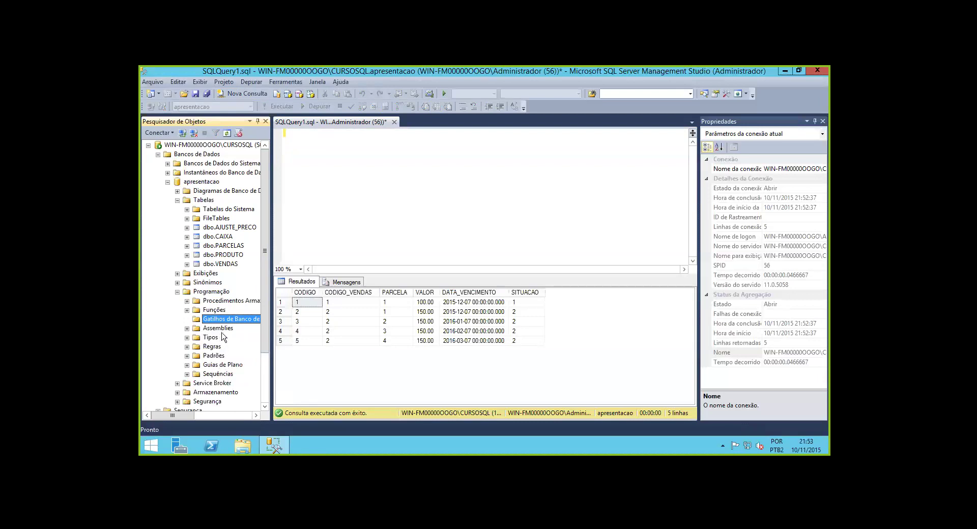
pyautogui.click(187, 300)
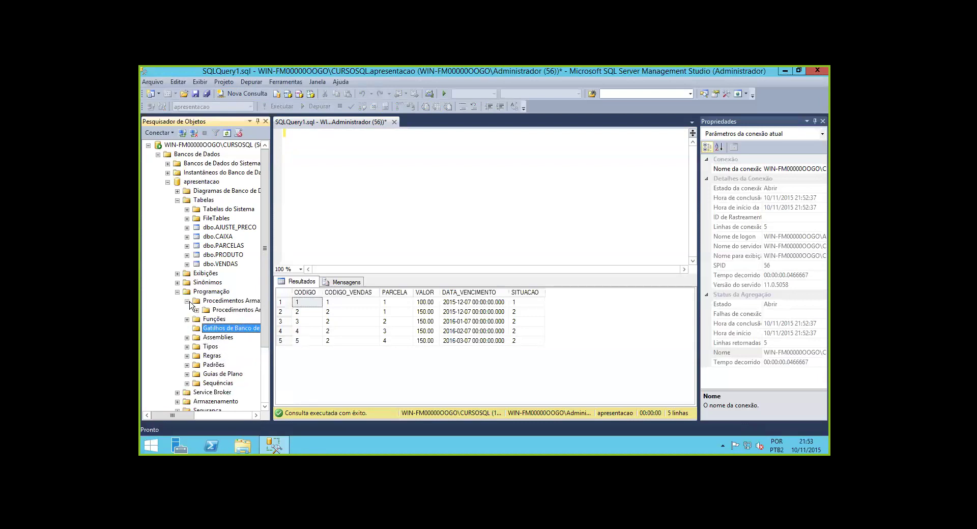
pyautogui.click(197, 310)
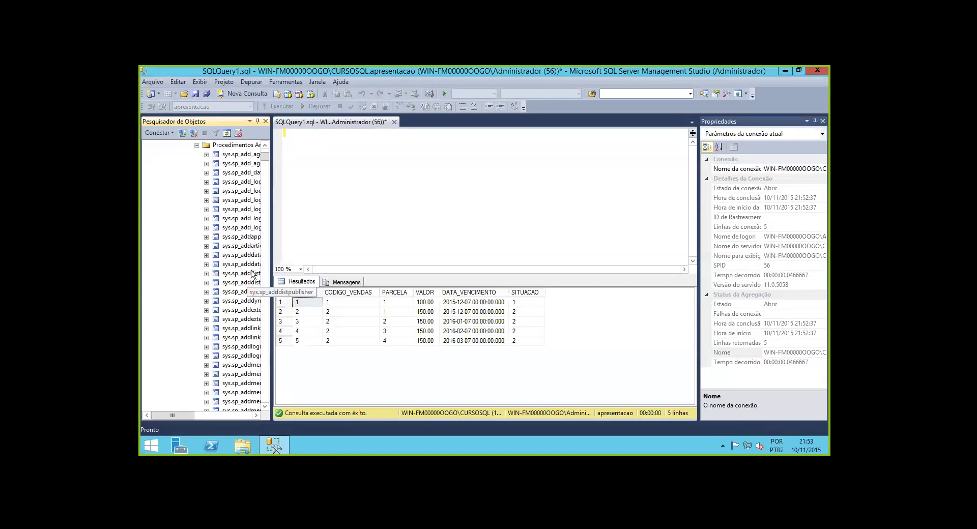
# Peek into Exibições do Sistema, then collapse the Exibições and Programação branches
pyautogui.click(196, 146)
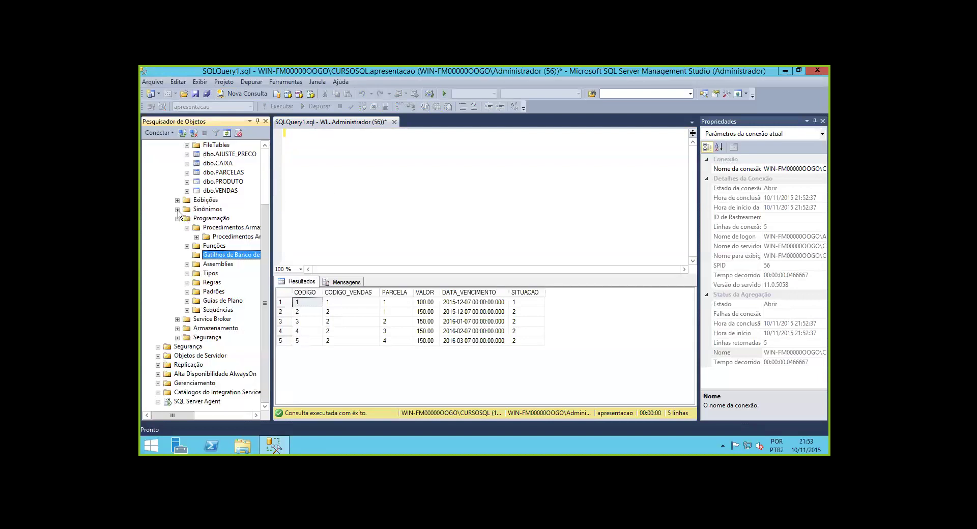
pyautogui.click(177, 199)
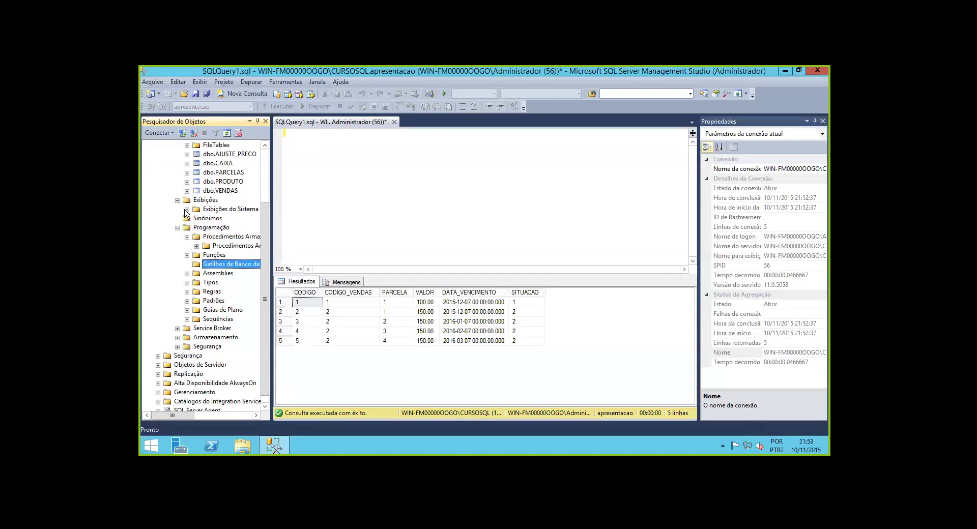
pyautogui.click(187, 209)
pyautogui.click(187, 151)
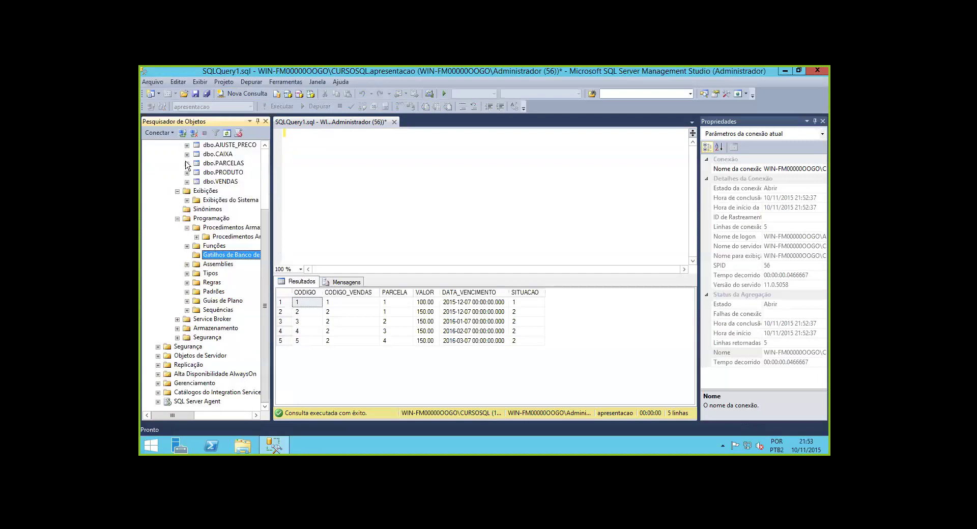
pyautogui.click(177, 191)
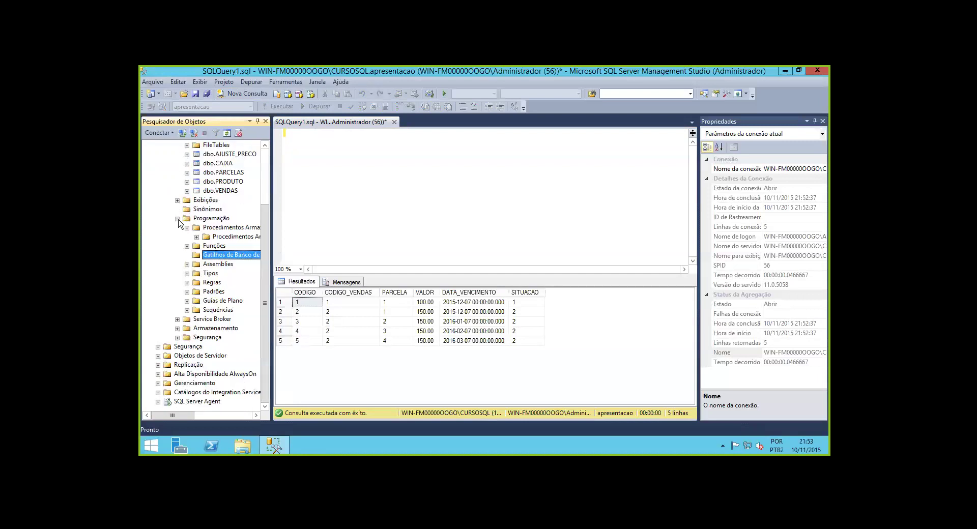
pyautogui.click(177, 218)
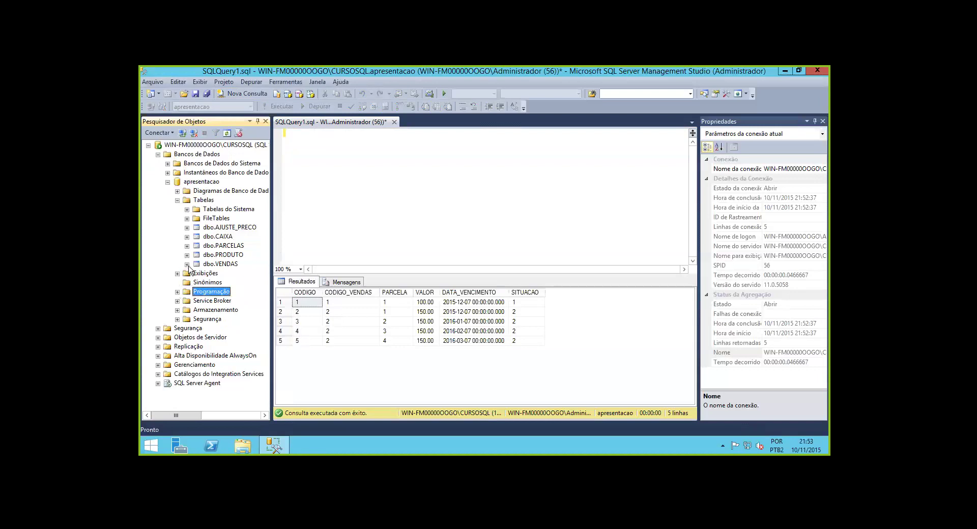
# Check dbo.CAIXA for triggers, then list dbo.VENDAS triggers and select TGR_PARCELAS_AI
pyautogui.click(187, 237)
pyautogui.click(197, 273)
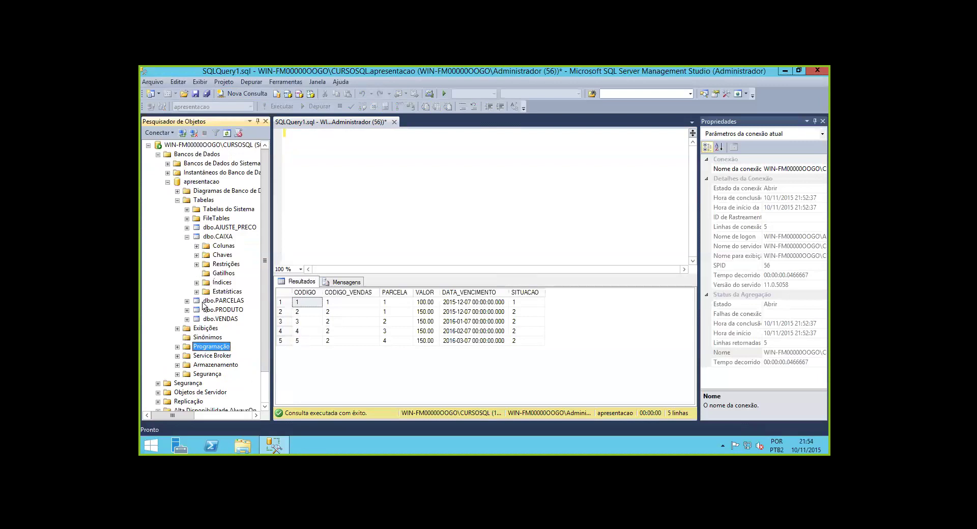
pyautogui.click(216, 319)
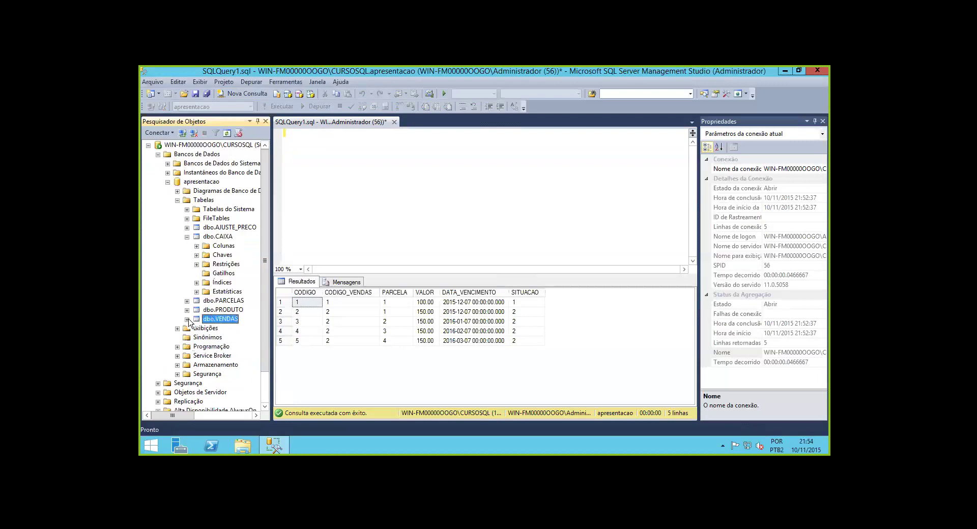
pyautogui.click(187, 319)
pyautogui.click(196, 355)
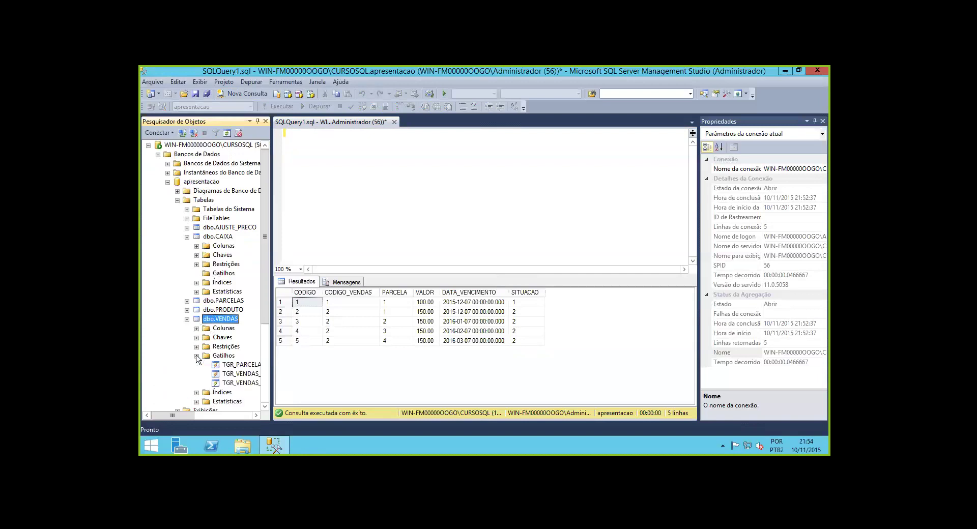
pyautogui.click(234, 369)
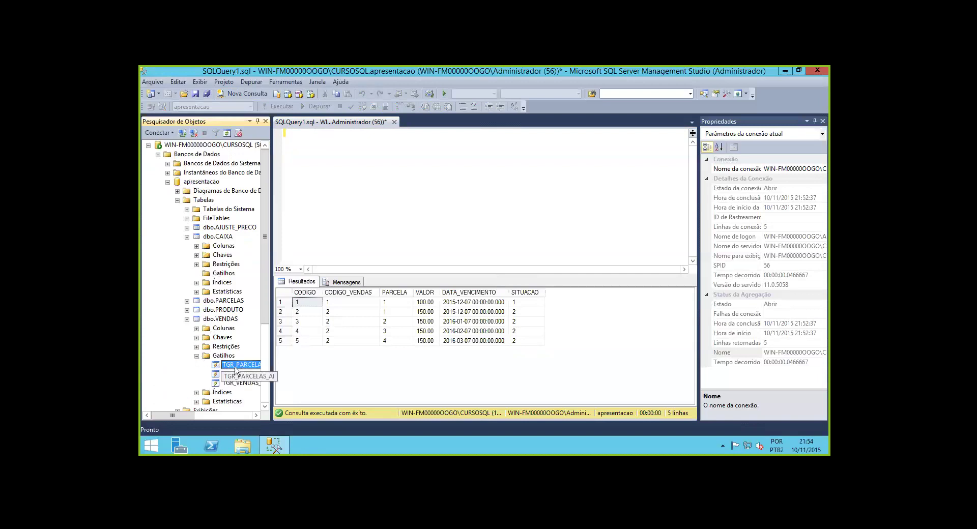
# Open the TGR_PARCELAS_AI script, then close it and SQLQuery1 without saving
pyautogui.doubleClick(235, 367)
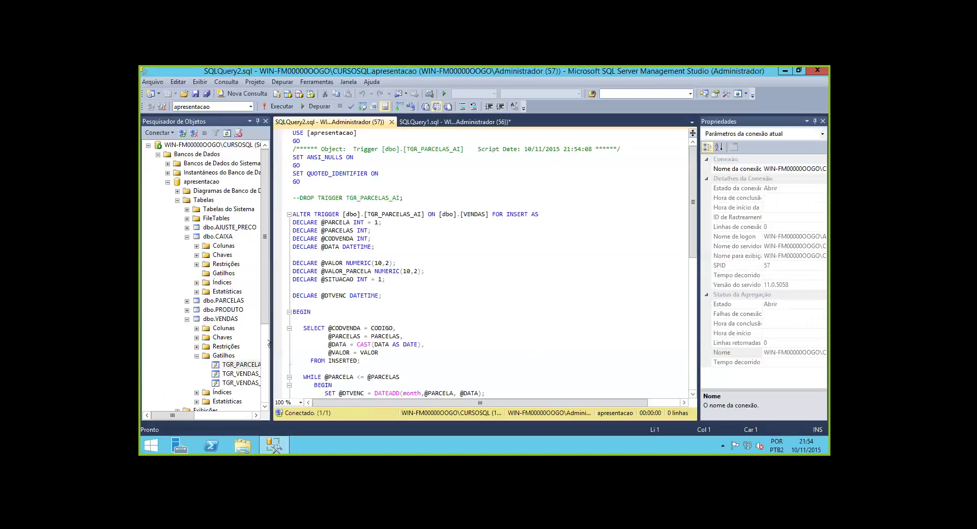
pyautogui.click(512, 122)
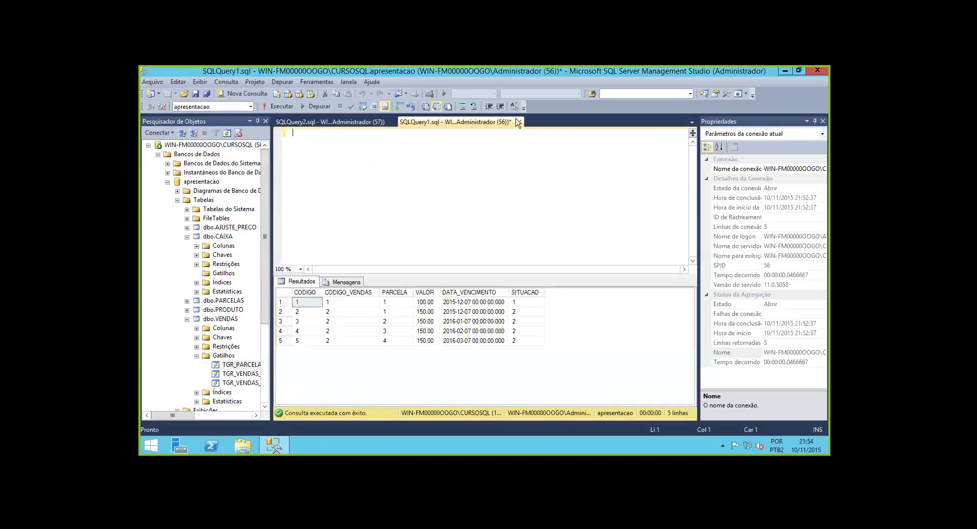
pyautogui.click(518, 122)
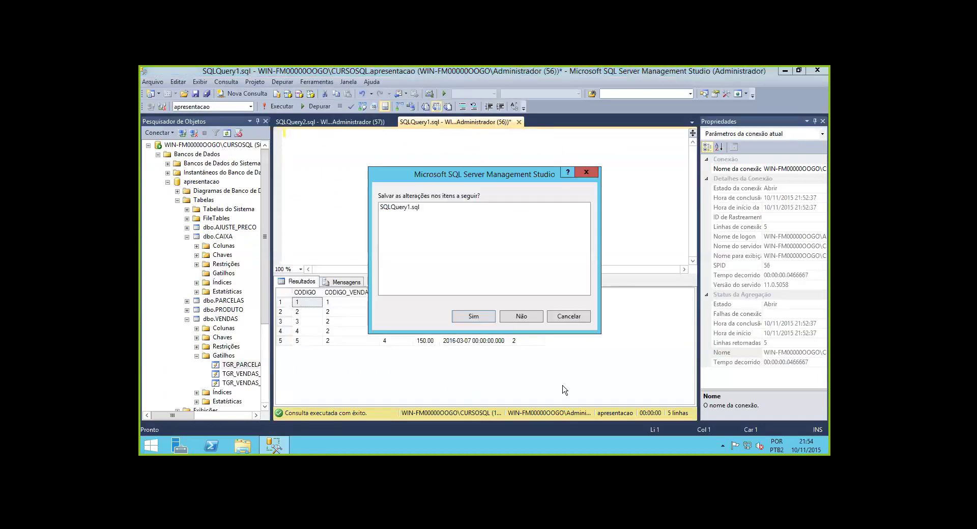
pyautogui.click(529, 317)
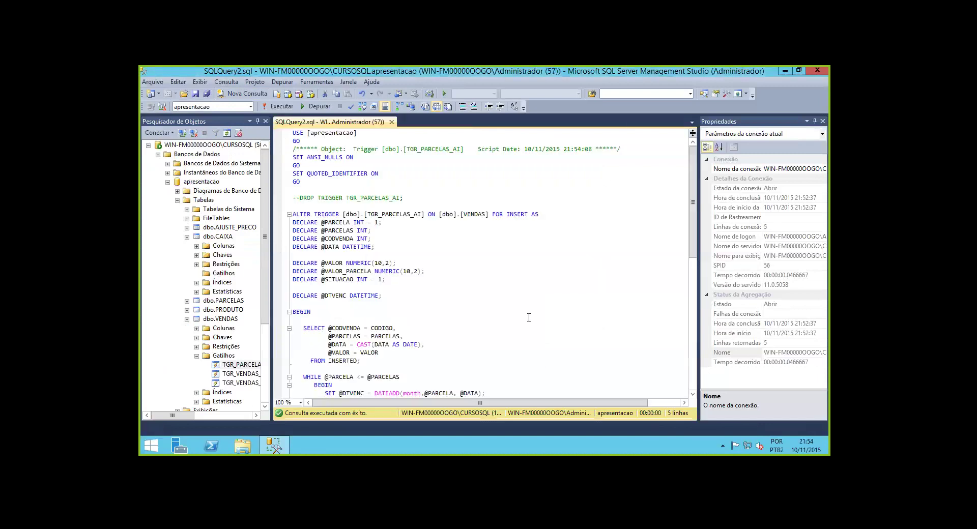
pyautogui.click(392, 123)
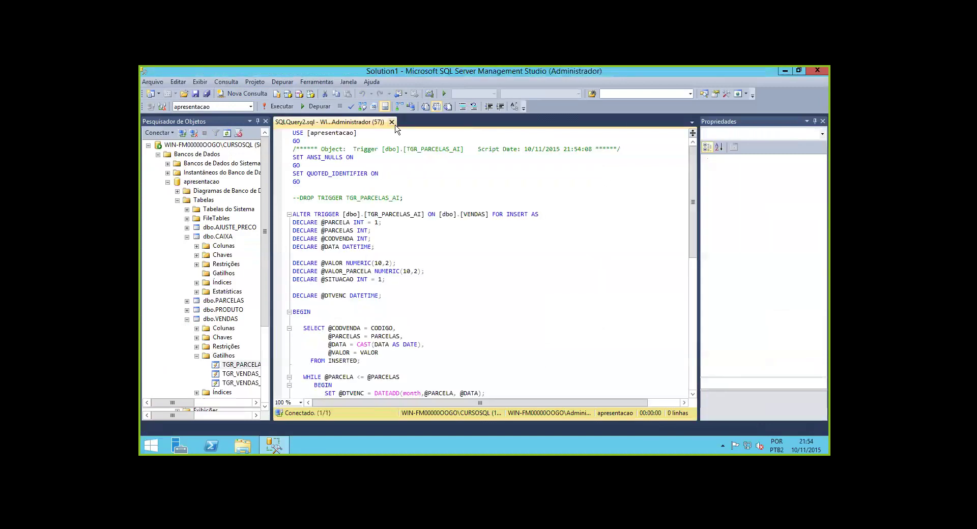
# Open the TGR_AJUSTE_PRECO_AI trigger script from dbo.AJUSTE_PRECO > Gatilhos
pyautogui.click(187, 215)
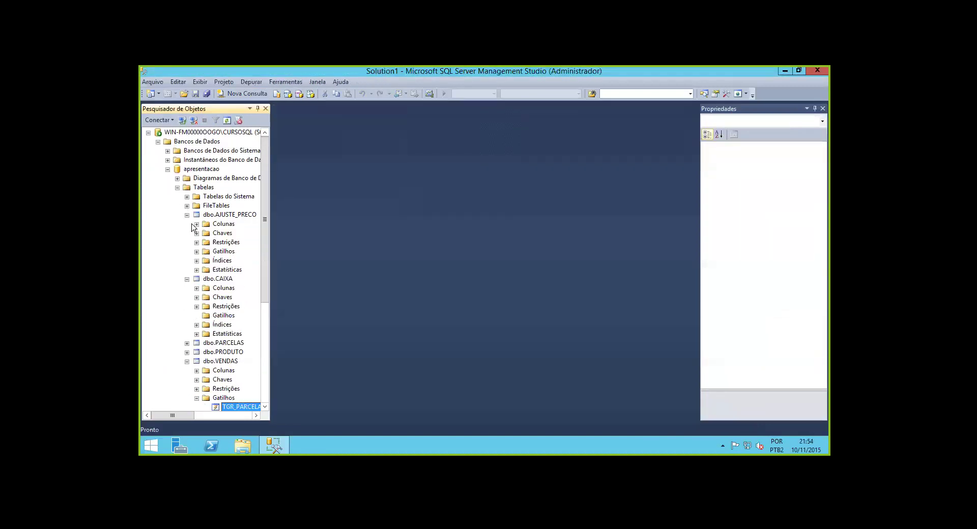
pyautogui.click(196, 251)
pyautogui.doubleClick(216, 262)
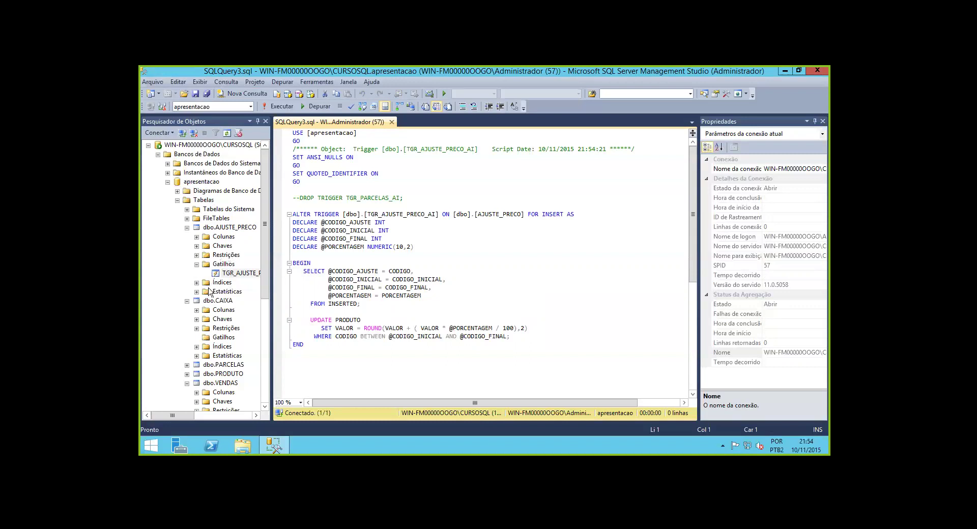
# Collapse Tabelas and expand Programação's stored procedures, including the system ones
pyautogui.click(177, 200)
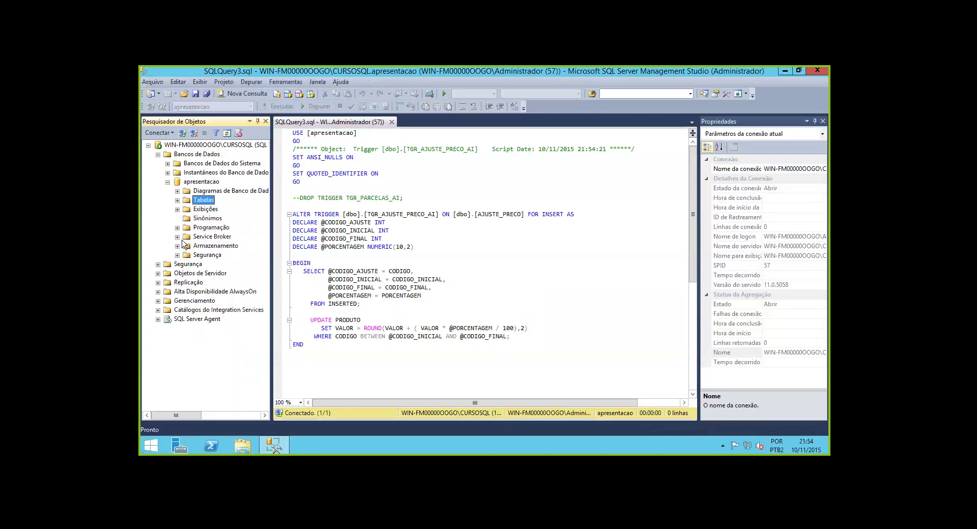
pyautogui.click(177, 228)
pyautogui.click(208, 247)
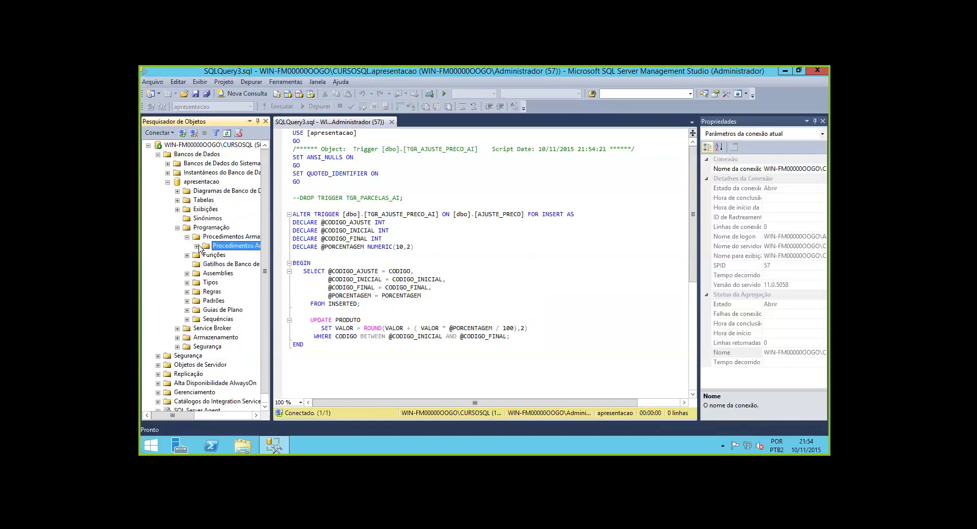
pyautogui.click(196, 246)
# Widen the Object Explorer pane, then expand and collapse Funções and Procedimentos Armazenados
pyautogui.moveTo(272, 208); pyautogui.dragTo(304, 202)
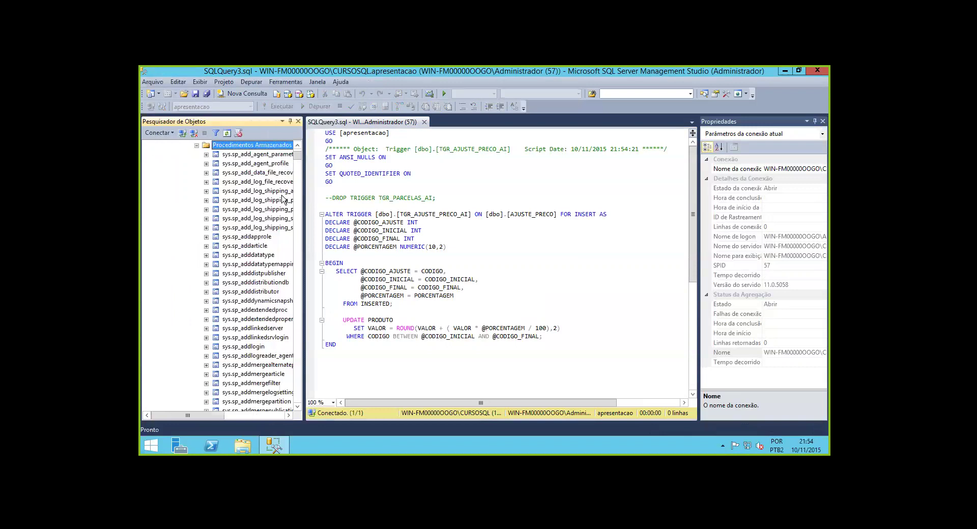
pyautogui.click(197, 145)
pyautogui.click(213, 247)
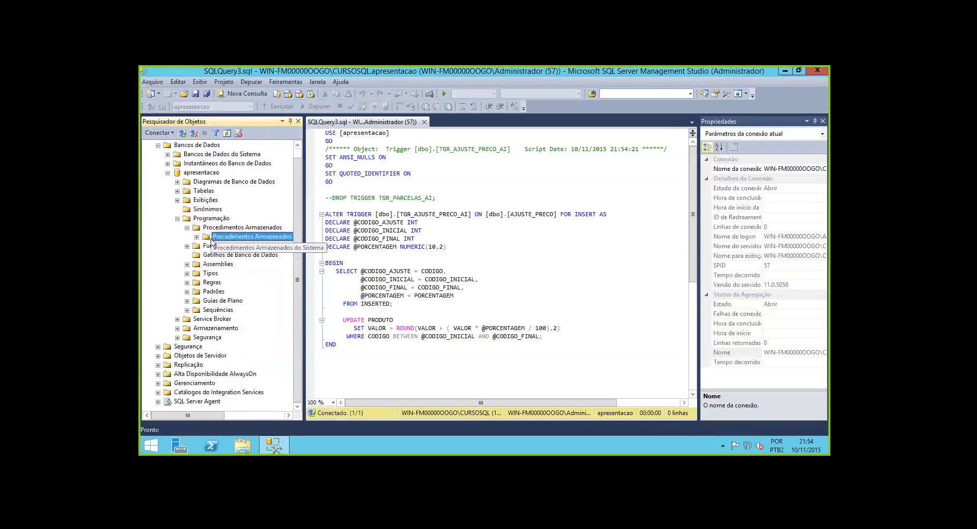
pyautogui.click(187, 246)
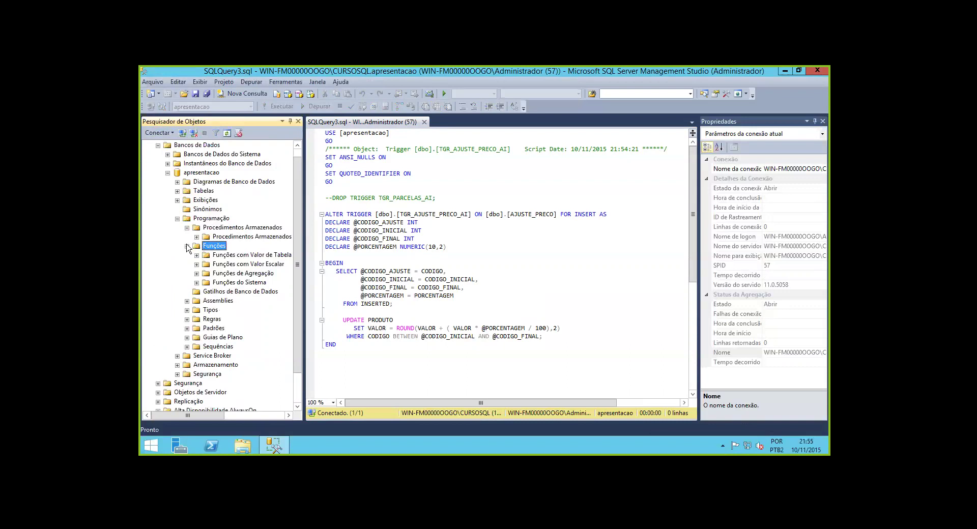
pyautogui.click(187, 246)
pyautogui.click(187, 228)
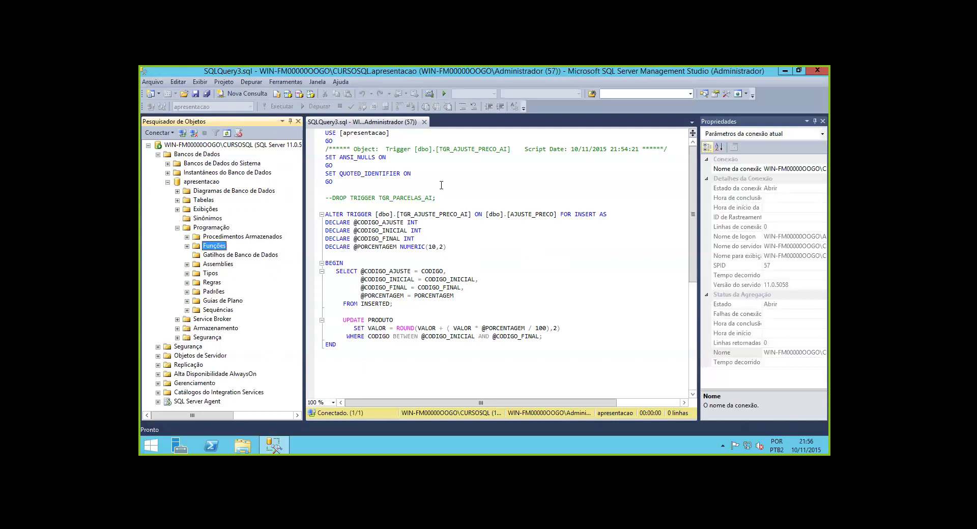
pyautogui.moveTo(455, 247); pyautogui.dragTo(333, 214)
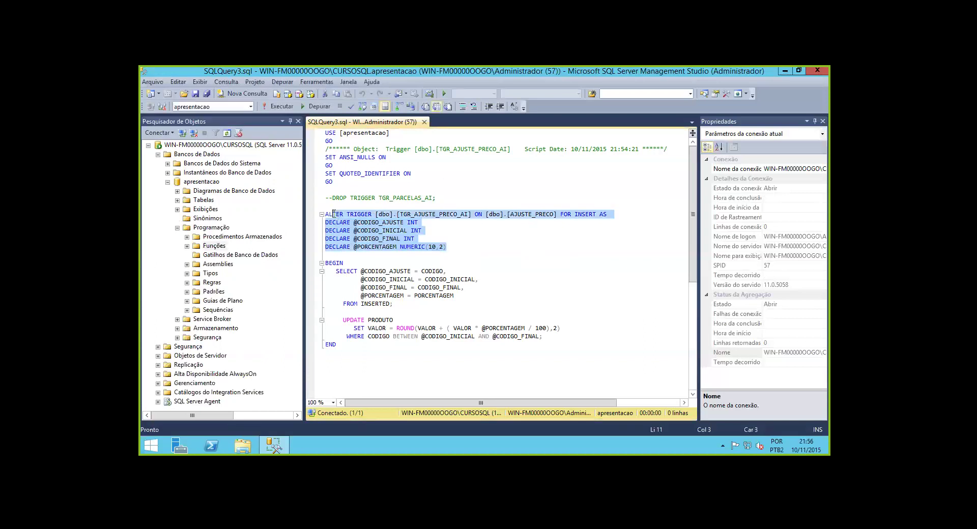
pyautogui.click(339, 203)
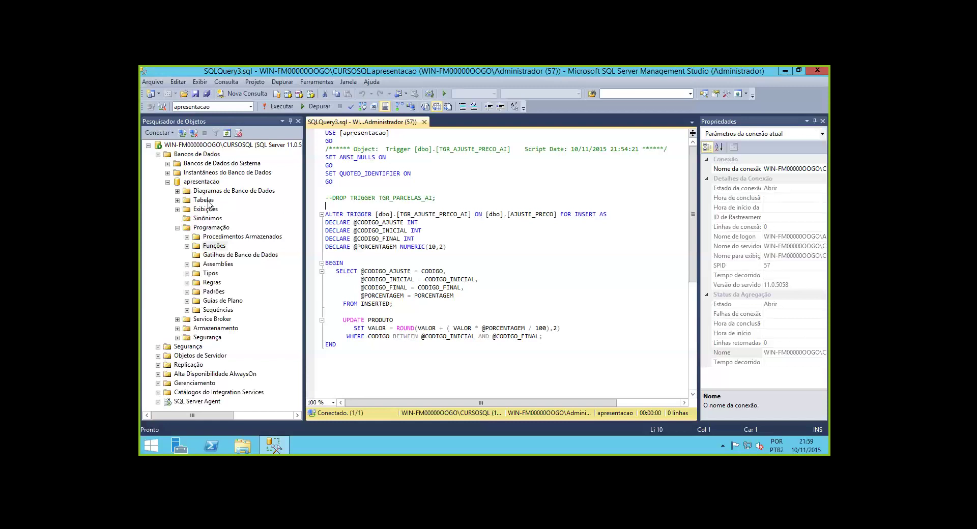
# Open TGR_AJUSTE_PRECO_AI's ALTER TRIGGER script and select its ON dbo.AJUSTE_PRECO FOR INSERT clause
pyautogui.click(177, 201)
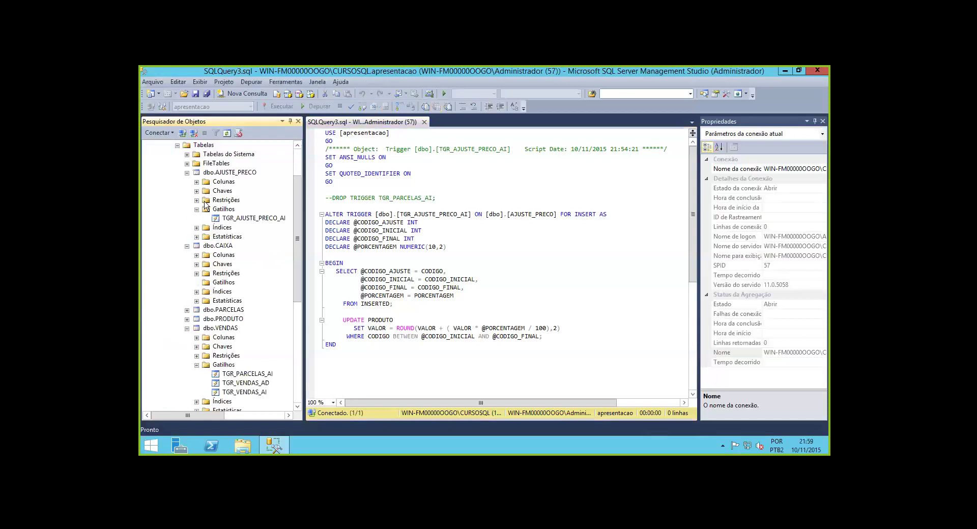
pyautogui.click(237, 219)
pyautogui.moveTo(475, 214); pyautogui.dragTo(608, 214)
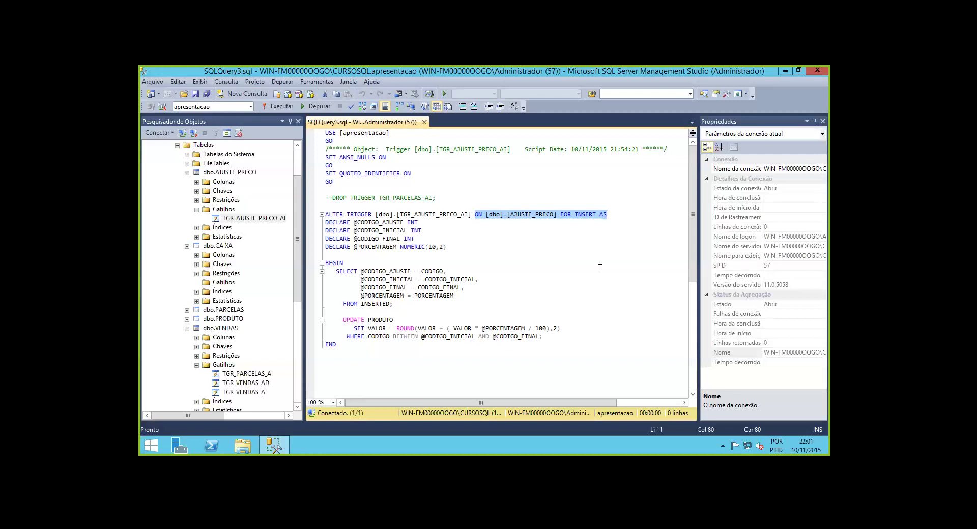
pyautogui.doubleClick(570, 217)
pyautogui.write('AFTER')
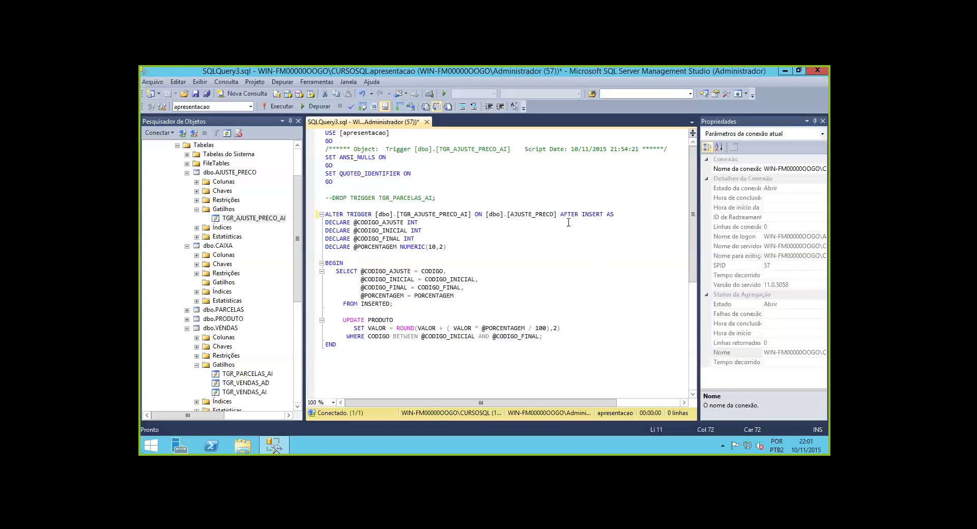
pyautogui.press('BackSpace')
pyautogui.press('BackSpace')
pyautogui.press('BackSpace')
pyautogui.press('BackSpace')
pyautogui.press('BackSpace')
pyautogui.write('BEFORE')
pyautogui.press('BackSpace')
pyautogui.press('BackSpace')
pyautogui.press('BackSpace')
pyautogui.press('BackSpace')
pyautogui.press('BackSpace')
pyautogui.write('ER')
pyautogui.write('ORE')
pyautogui.press('Right')
pyautogui.press('Up')
pyautogui.press('BackSpace')
pyautogui.press('BackSpace')
pyautogui.press('BackSpace')
pyautogui.press('BackSpace')
pyautogui.press('BackSpace')
pyautogui.press('BackSpace')
pyautogui.write('FOR')
pyautogui.press('BackSpace')
pyautogui.press('BackSpace')
pyautogui.press('BackSpace')
pyautogui.write('AFTER')
pyautogui.press('BackSpace')
pyautogui.press('BackSpace')
pyautogui.press('BackSpace')
pyautogui.press('BackSpace')
pyautogui.press('BackSpace')
pyautogui.write('BERORE')
pyautogui.doubleClick(572, 215)
pyautogui.click(574, 217)
pyautogui.press('BackSpace')
pyautogui.press('BackSpace')
pyautogui.press('BackSpace')
pyautogui.press('BackSpace')
pyautogui.press('BackSpace')
pyautogui.press('BackSpace')
pyautogui.write('FOR')
pyautogui.press('BackSpace')
pyautogui.press('BackSpace')
pyautogui.press('BackSpace')
pyautogui.write('BEFORE')
pyautogui.moveTo(571, 214)
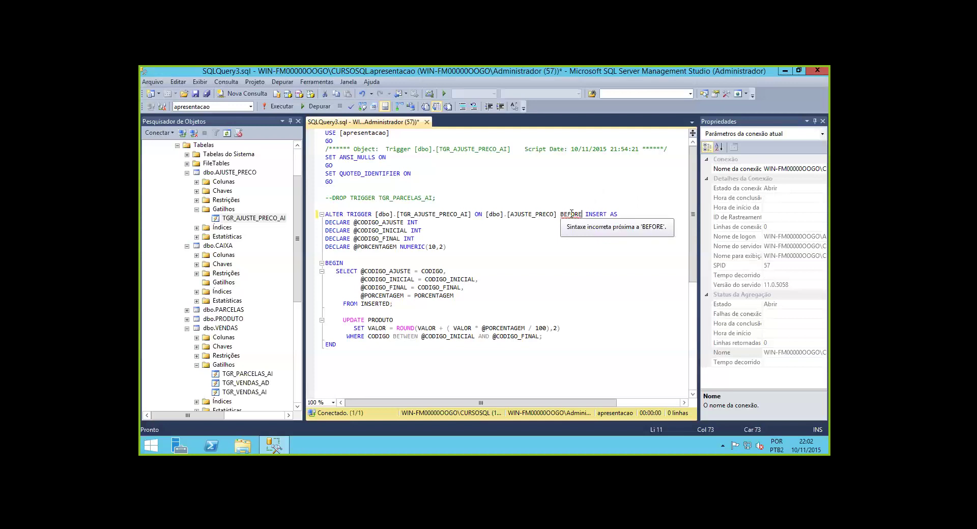
pyautogui.click(571, 213)
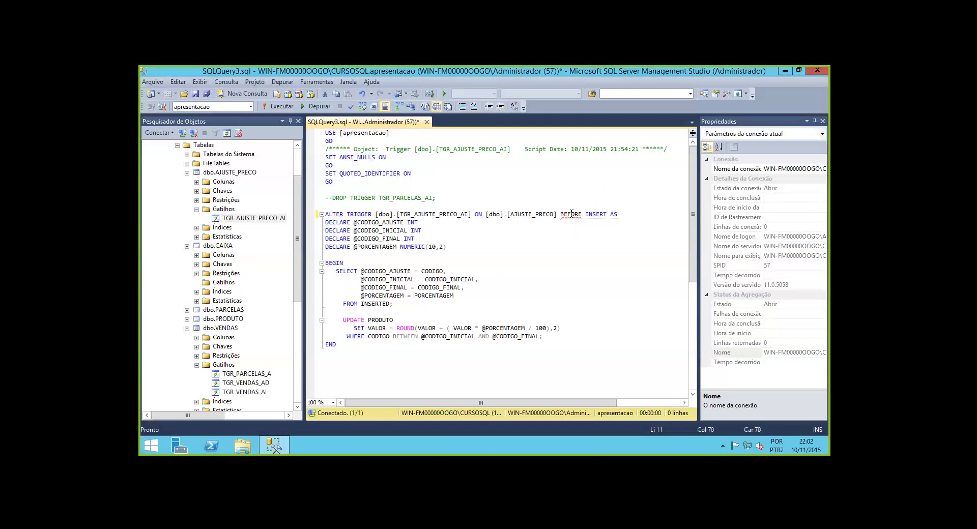
pyautogui.doubleClick(571, 214)
pyautogui.write('FOR')
pyautogui.click(187, 246)
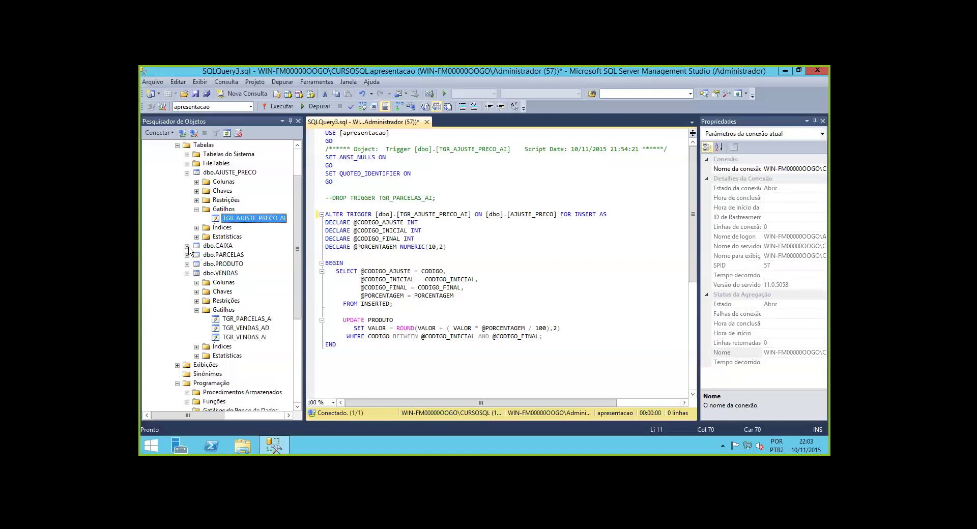
pyautogui.click(219, 173)
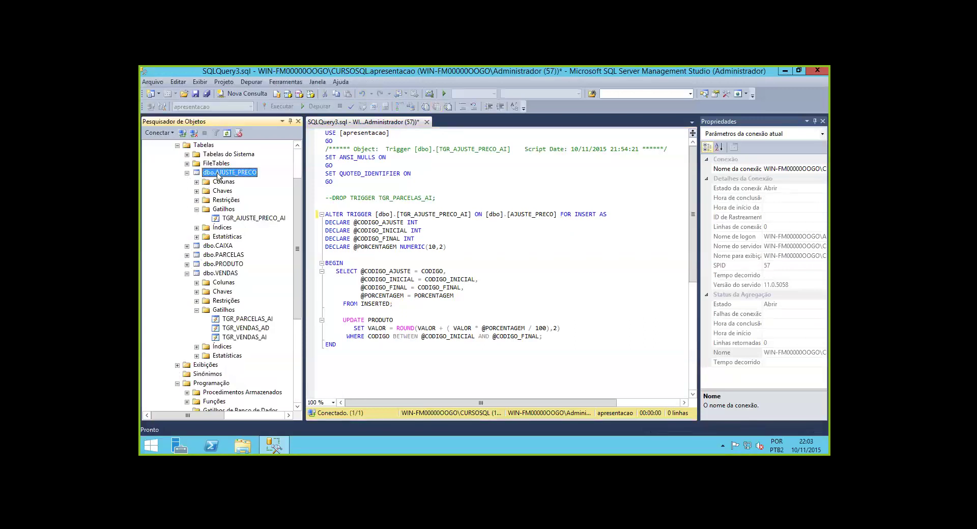
pyautogui.rightClick(219, 176)
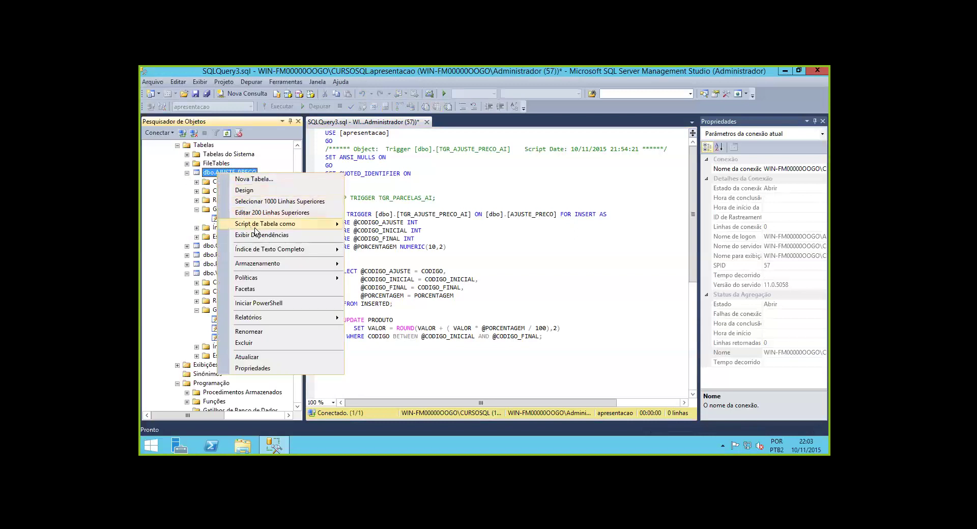
pyautogui.moveTo(256, 227)
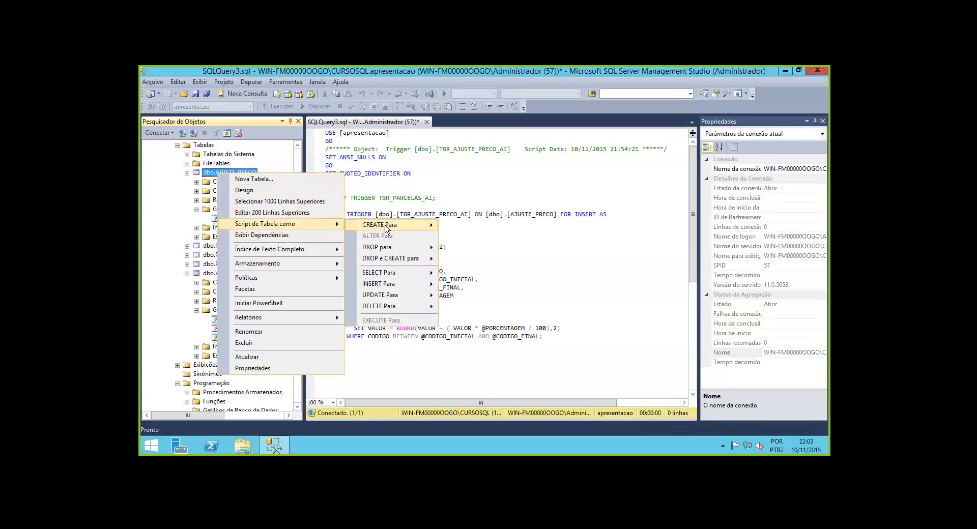
pyautogui.moveTo(386, 229)
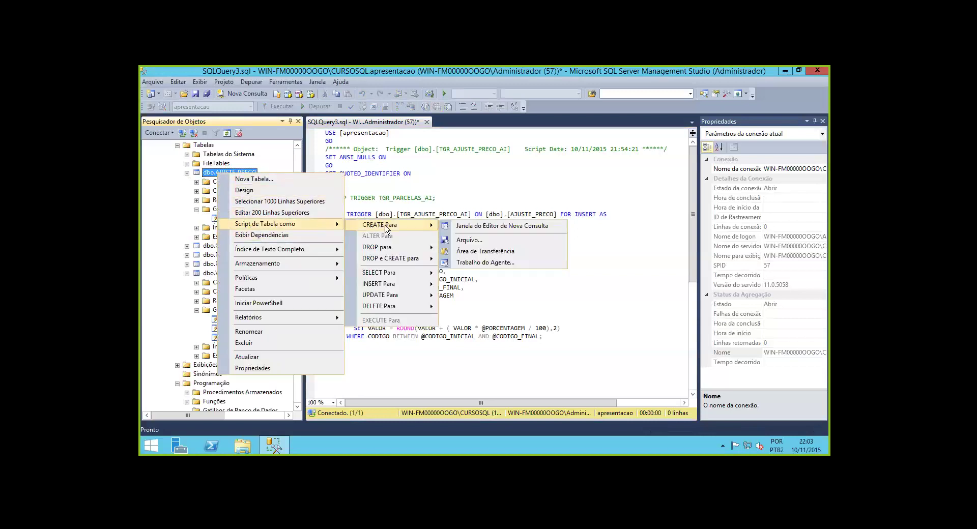
pyautogui.click(491, 231)
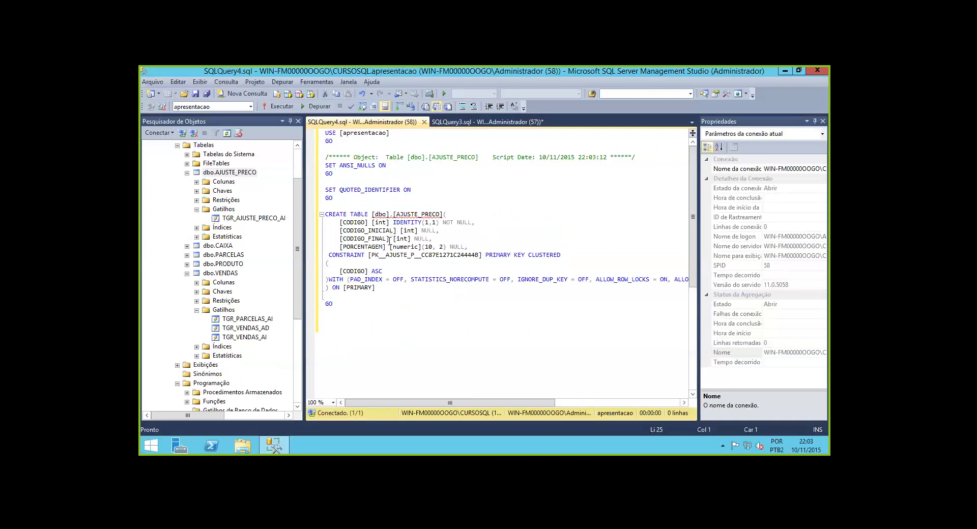
pyautogui.click(424, 122)
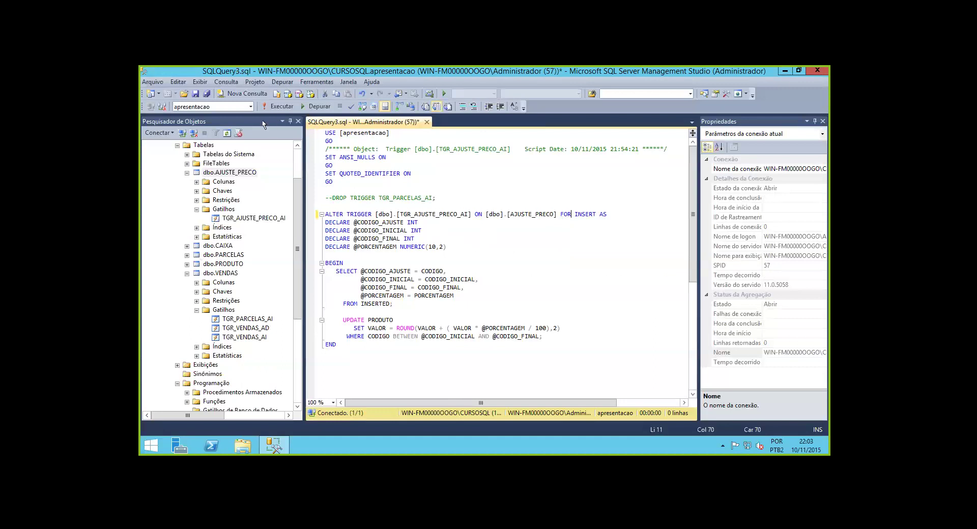
# Browse the Consulta, Ferramentas and Projeto menus without choosing any command
pyautogui.click(226, 82)
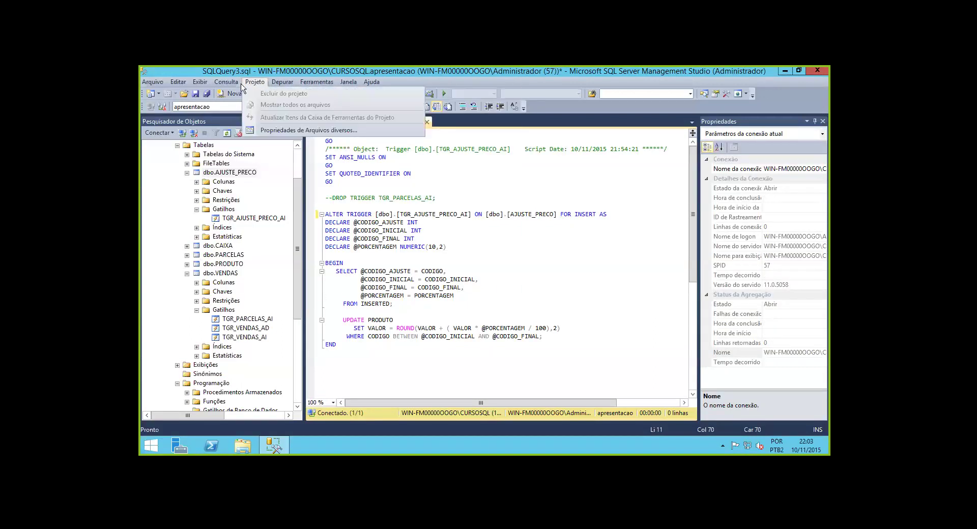
pyautogui.click(238, 83)
pyautogui.click(303, 83)
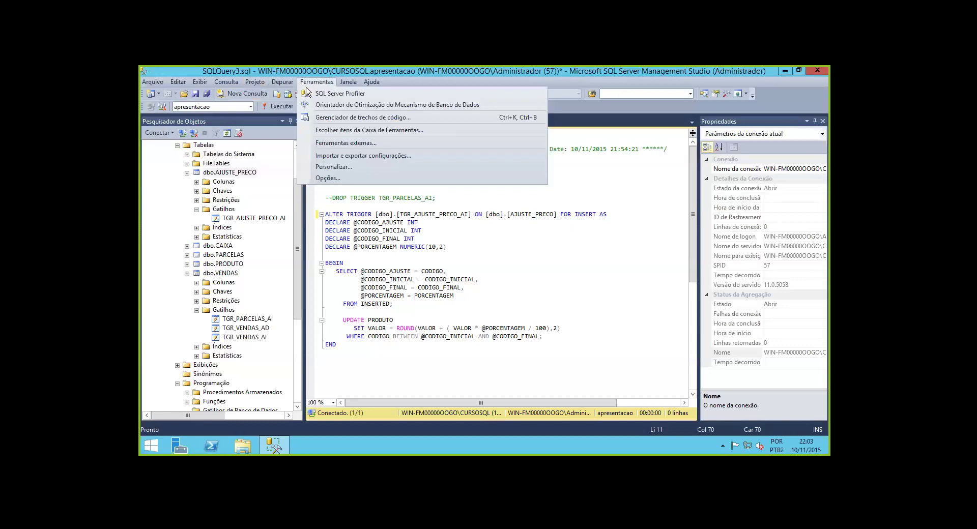
pyautogui.press('Escape')
pyautogui.click(346, 82)
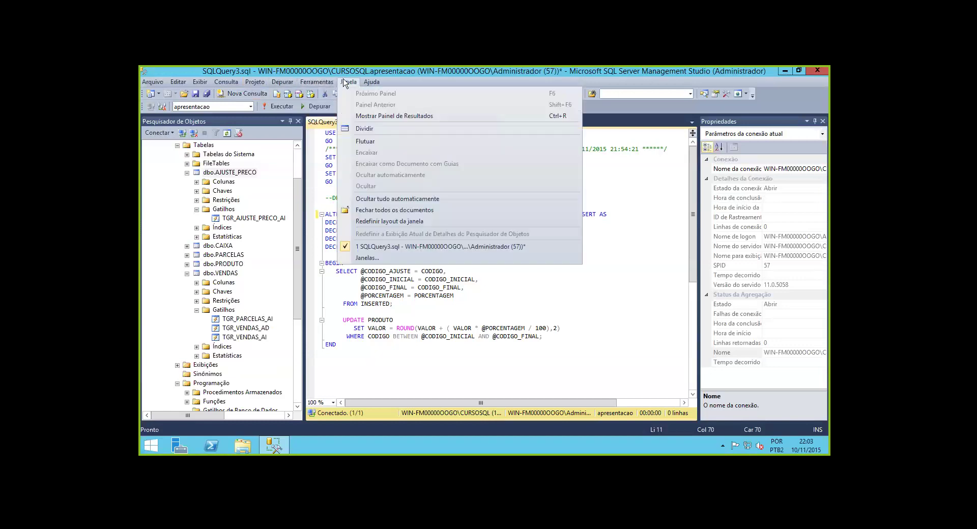
# Collapse the AJUSTE_PRECO and VENDAS table nodes and bring up the apresentacao database's context menu
pyautogui.click(166, 191)
pyautogui.click(186, 173)
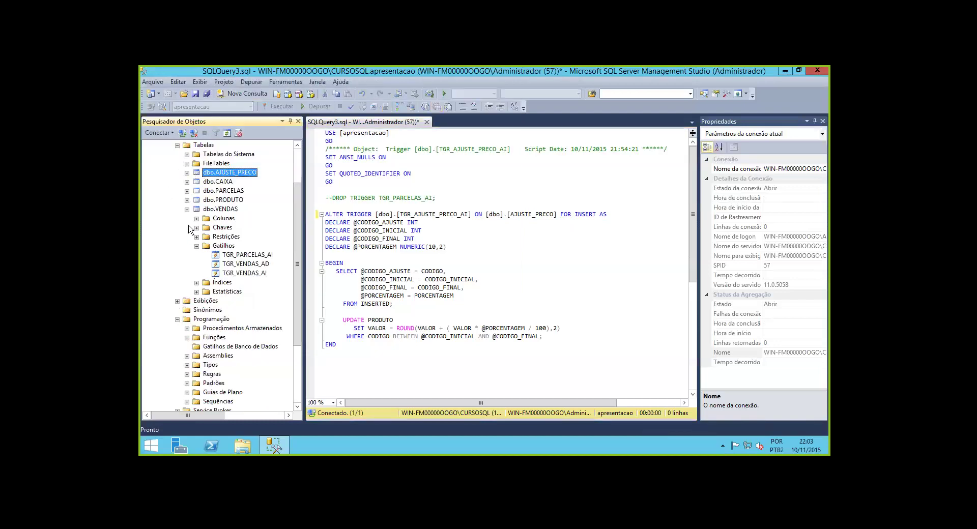
pyautogui.click(187, 209)
pyautogui.scroll(2, 188, 213)
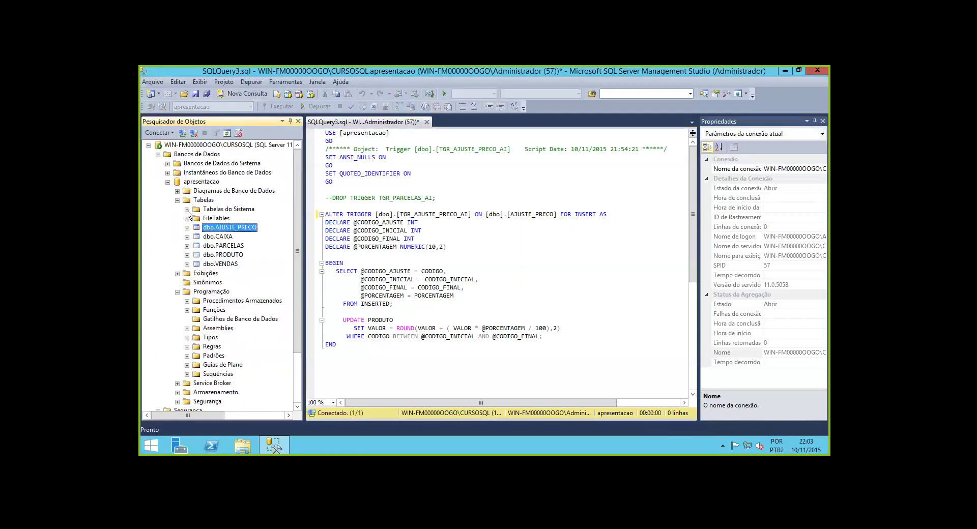
pyautogui.rightClick(195, 183)
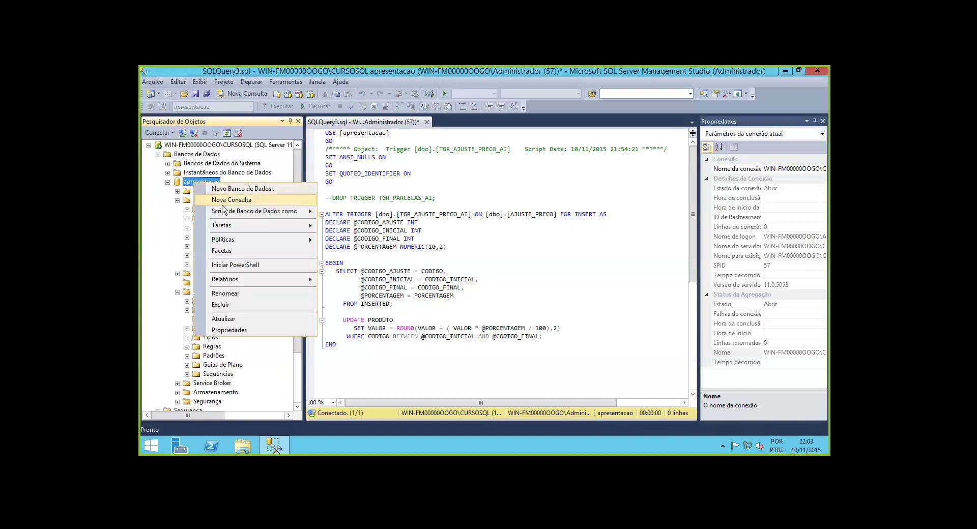
pyautogui.moveTo(228, 213)
pyautogui.moveTo(335, 213)
pyautogui.click(286, 81)
pyautogui.moveTo(237, 86)
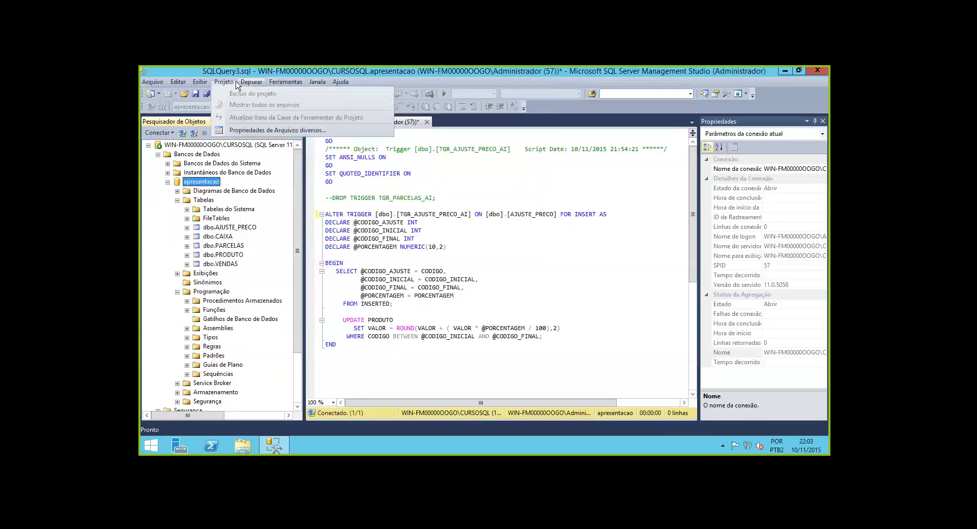
pyautogui.rightClick(203, 186)
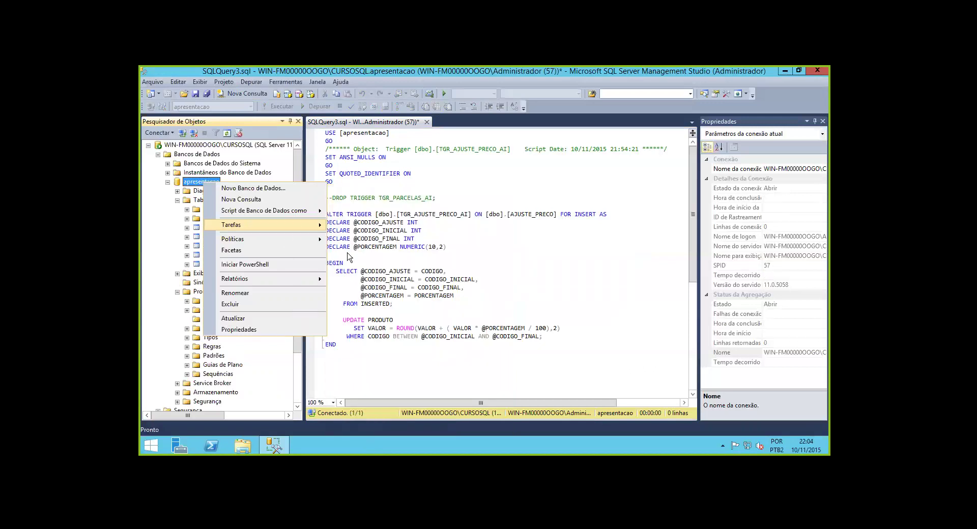
pyautogui.moveTo(308, 224)
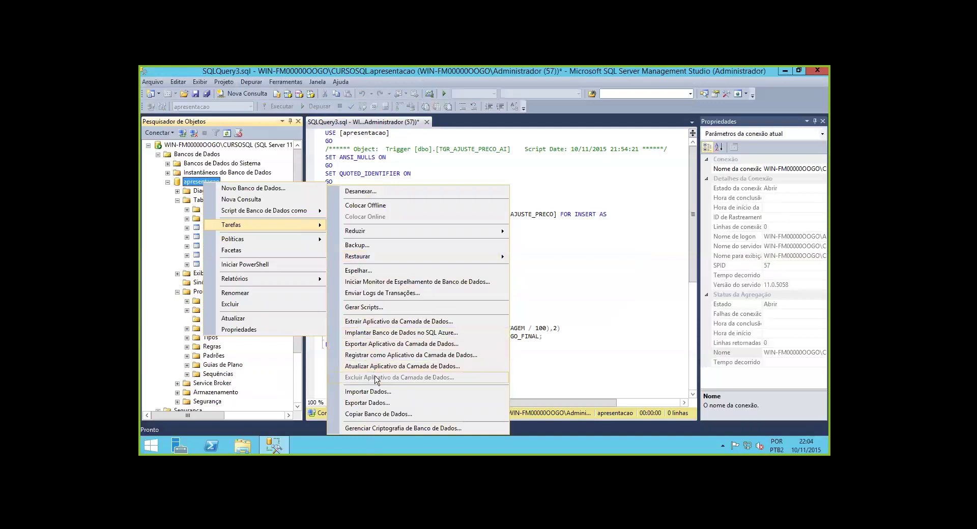
pyautogui.click(379, 403)
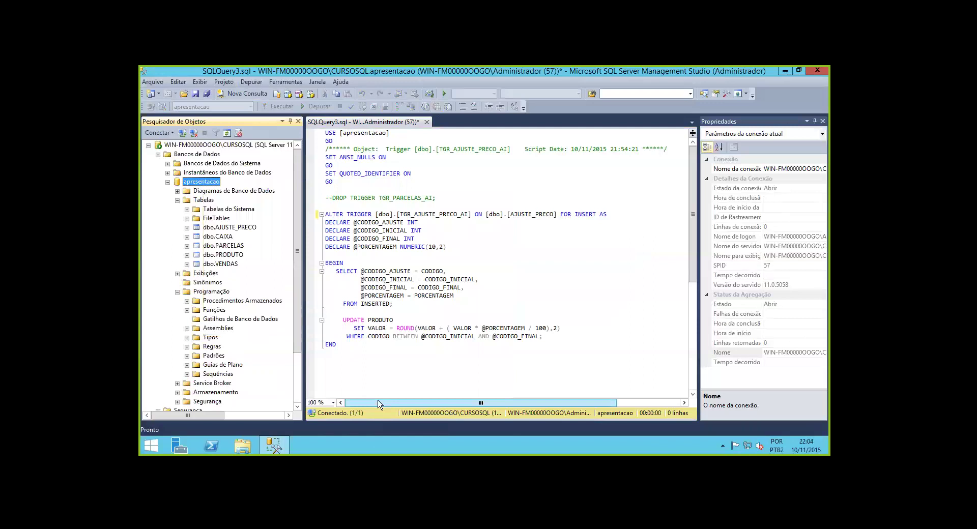
pyautogui.click(389, 423)
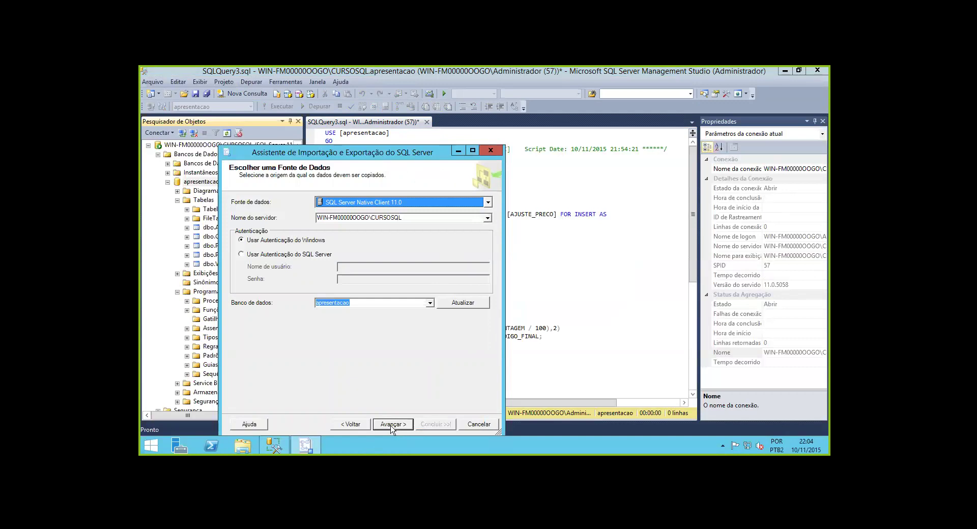
pyautogui.click(488, 427)
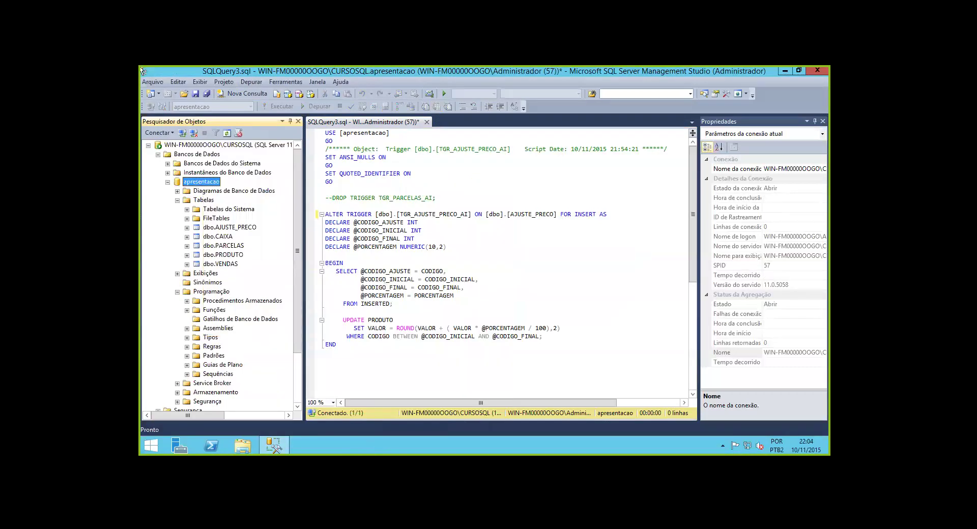
pyautogui.rightClick(213, 182)
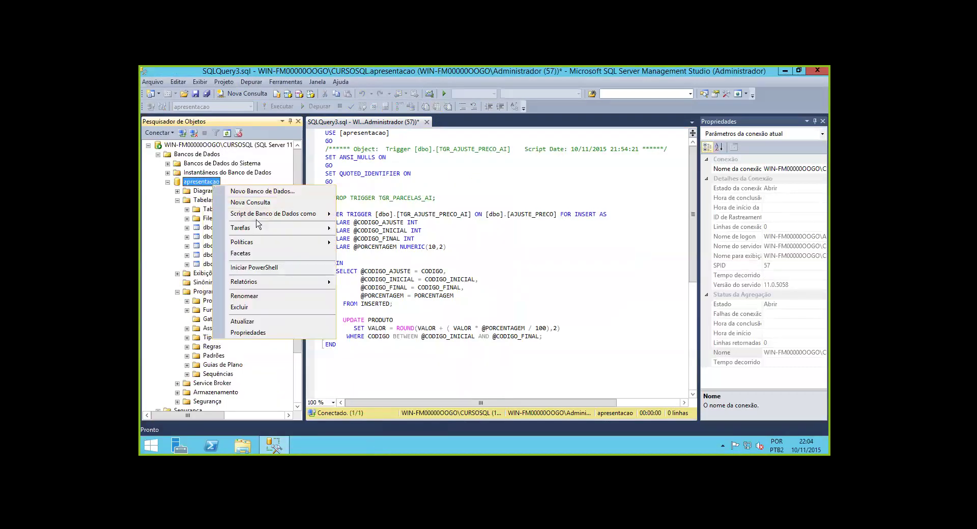
pyautogui.moveTo(374, 231)
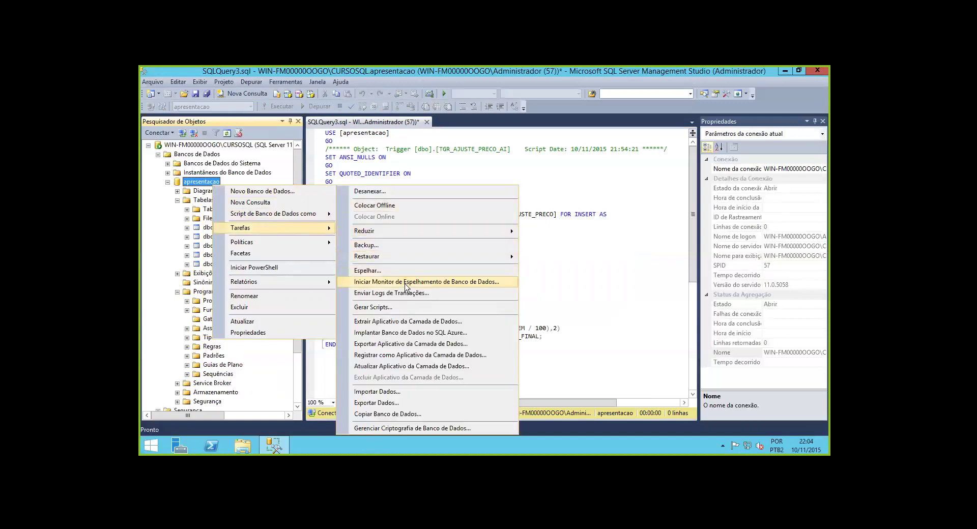
# Launch Tarefas > Gerar Scripts for apresentacao, cancel it once, then relaunch the wizard
pyautogui.click(391, 308)
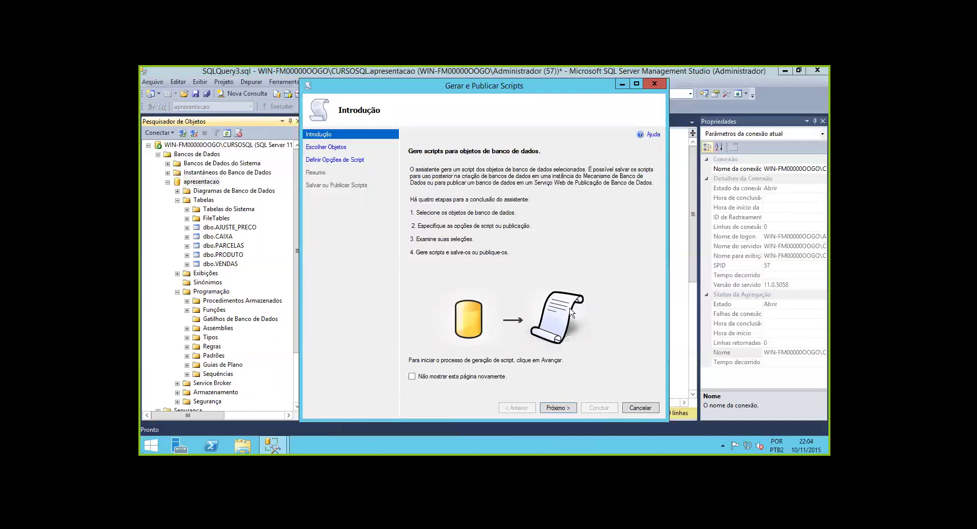
pyautogui.press('Escape')
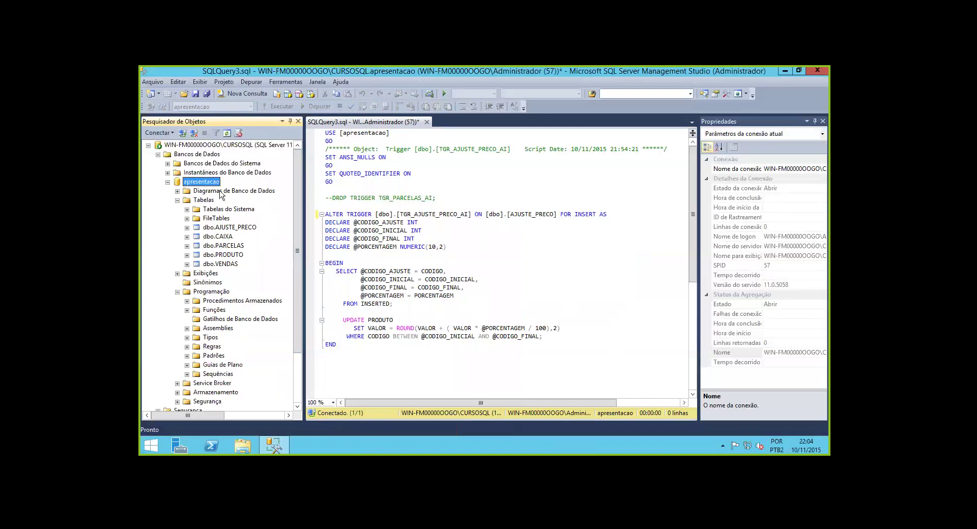
pyautogui.rightClick(216, 182)
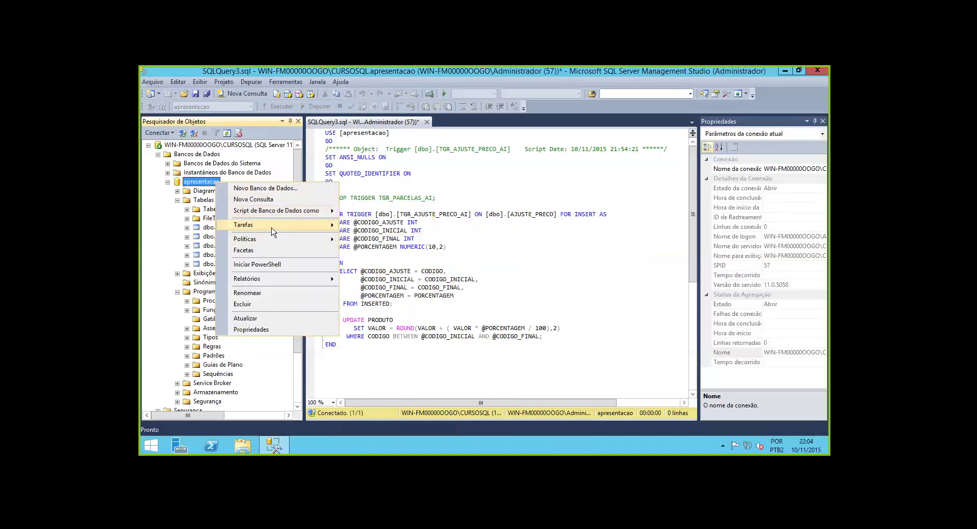
pyautogui.click(416, 308)
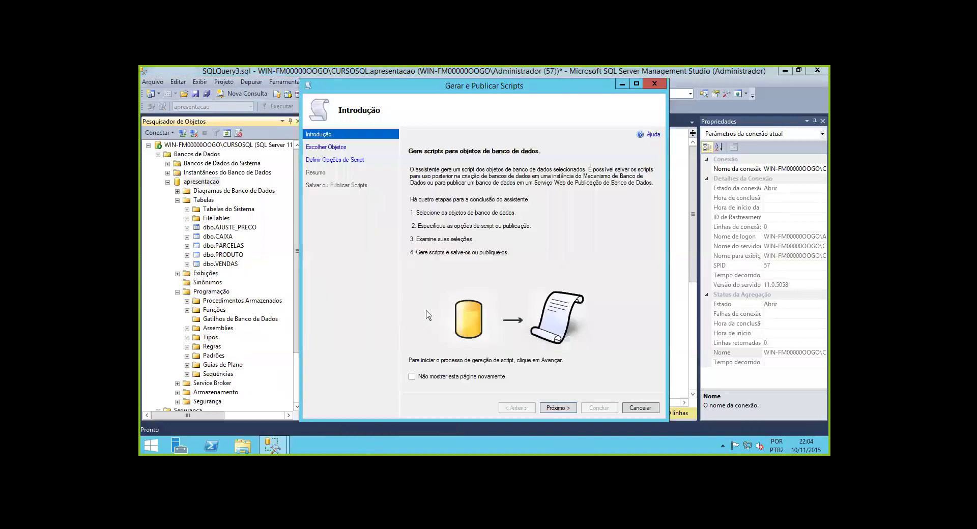
# Choose 'Selecionar objetos específicos' and check Tabelas so all five apresentacao tables are scripted
pyautogui.click(555, 407)
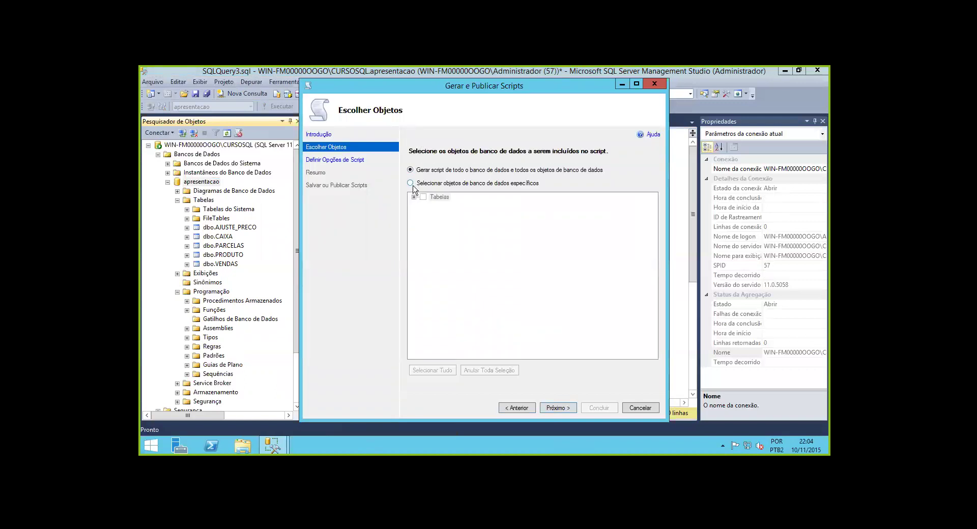
pyautogui.click(410, 183)
pyautogui.click(414, 197)
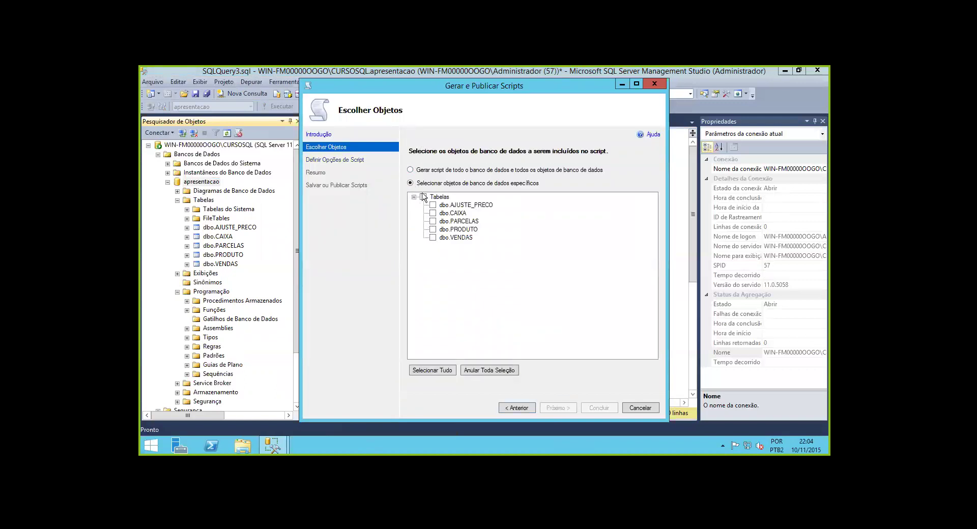
pyautogui.click(422, 197)
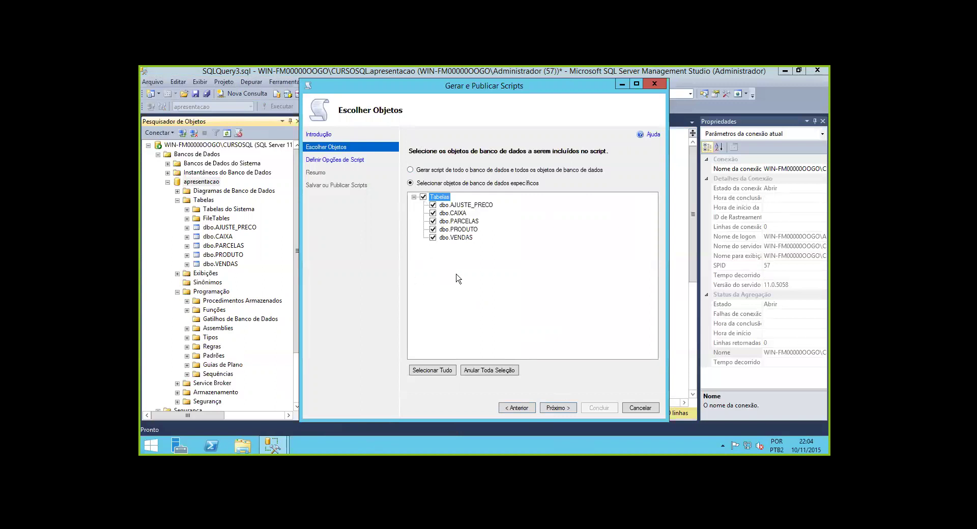
pyautogui.click(555, 410)
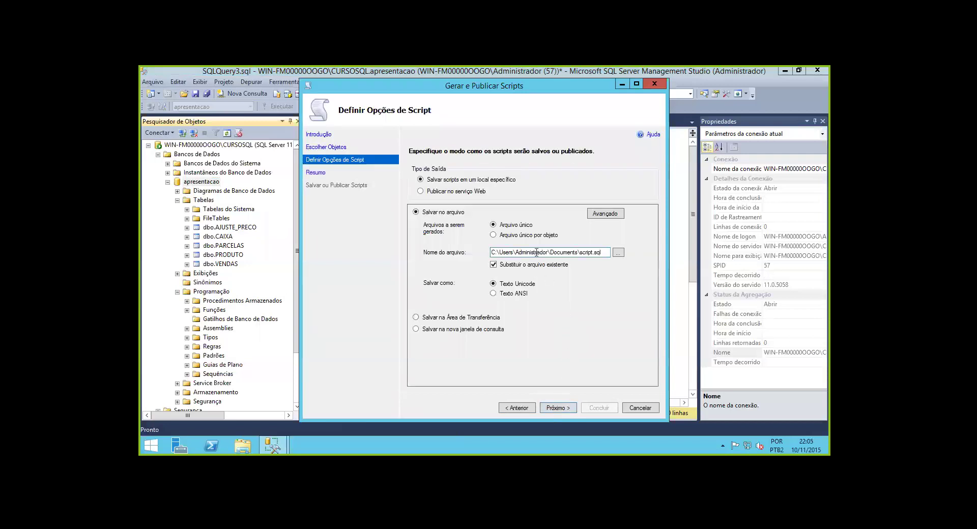
# In Advanced options, set Gatilhos, Índices de Texto Completo, Índices and Controle de Alterações to True
pyautogui.click(606, 214)
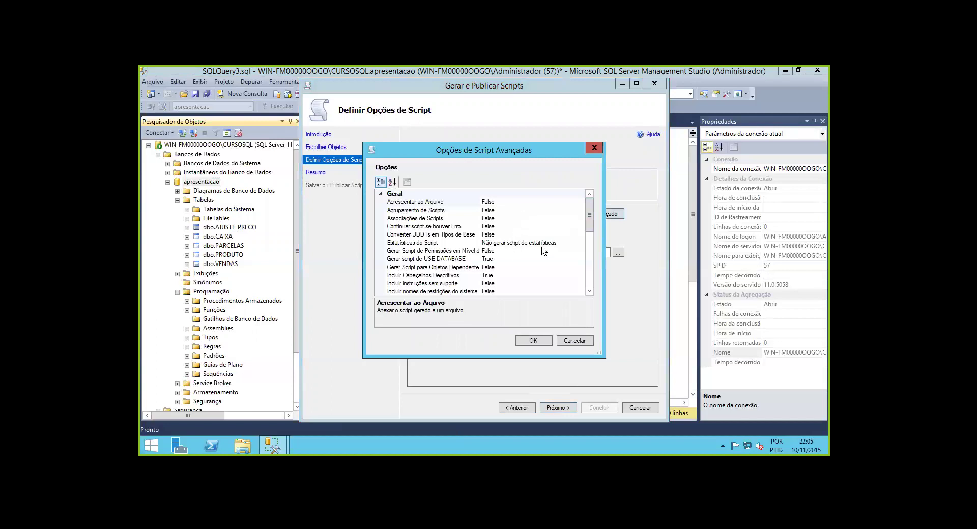
pyautogui.moveTo(592, 218); pyautogui.dragTo(593, 240)
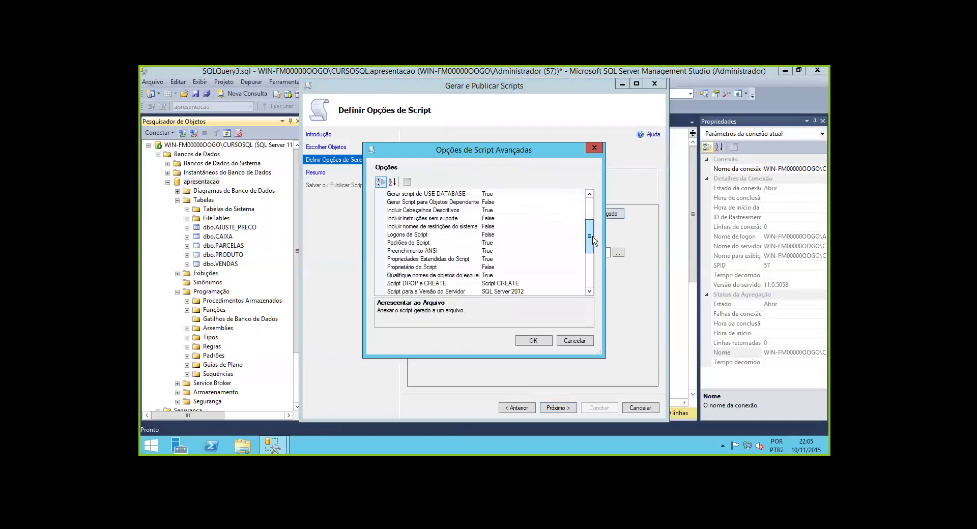
pyautogui.click(457, 268)
pyautogui.scroll(-2, 457, 273)
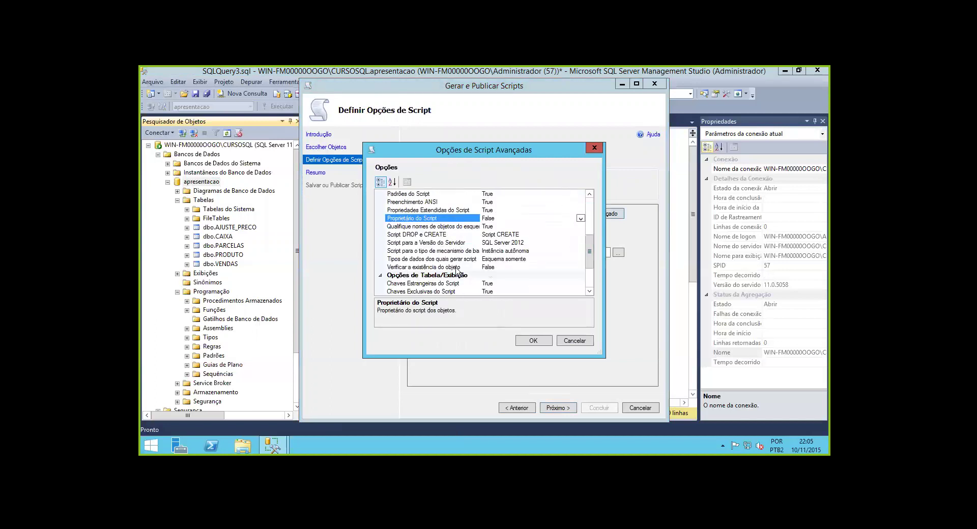
pyautogui.scroll(-1, 456, 272)
pyautogui.click(435, 259)
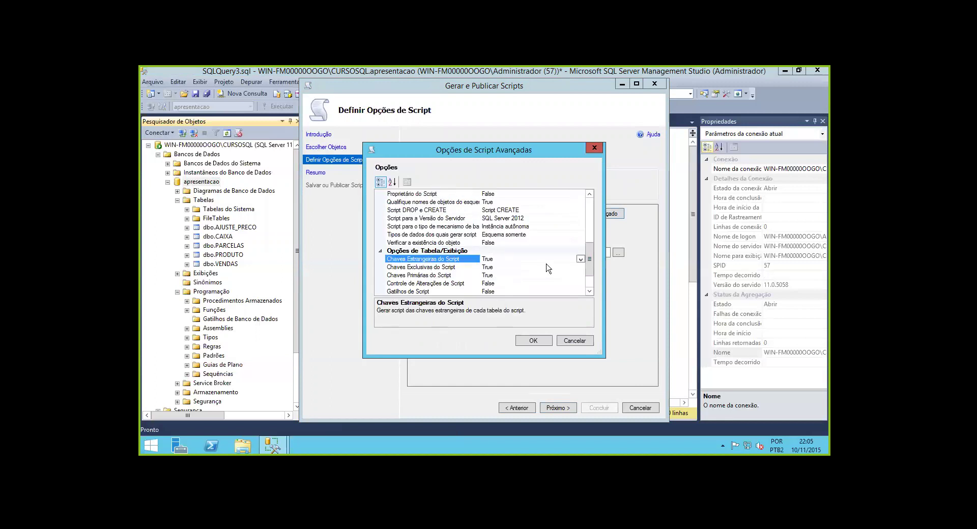
pyautogui.scroll(-1, 537, 275)
pyautogui.click(456, 261)
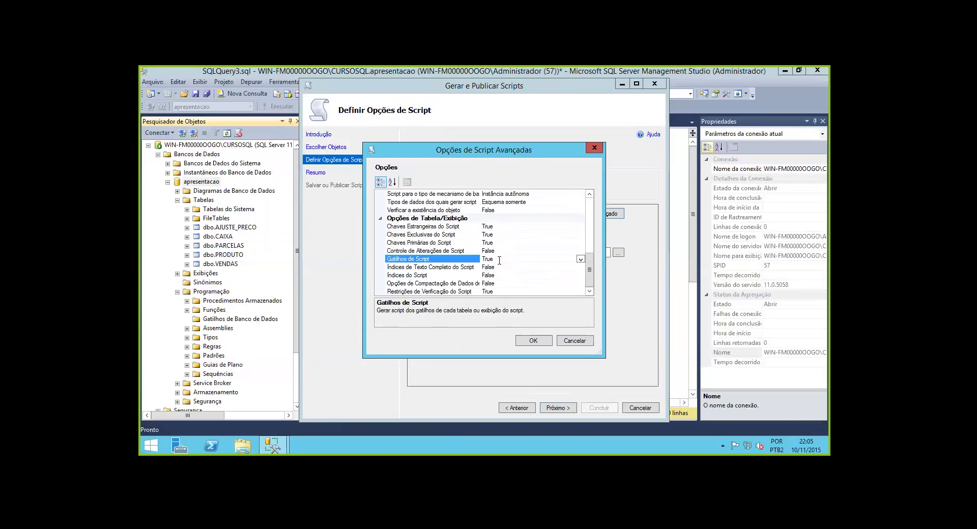
pyautogui.doubleClick(497, 267)
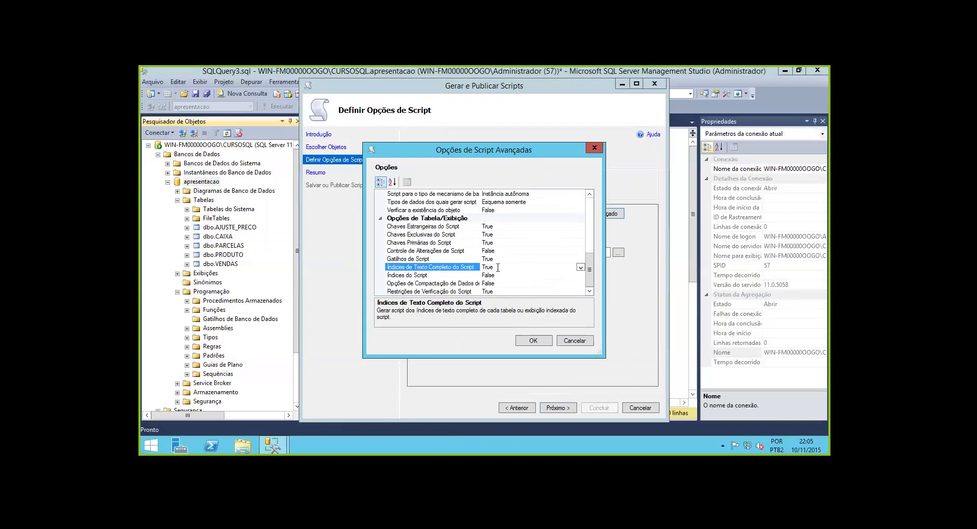
pyautogui.doubleClick(495, 275)
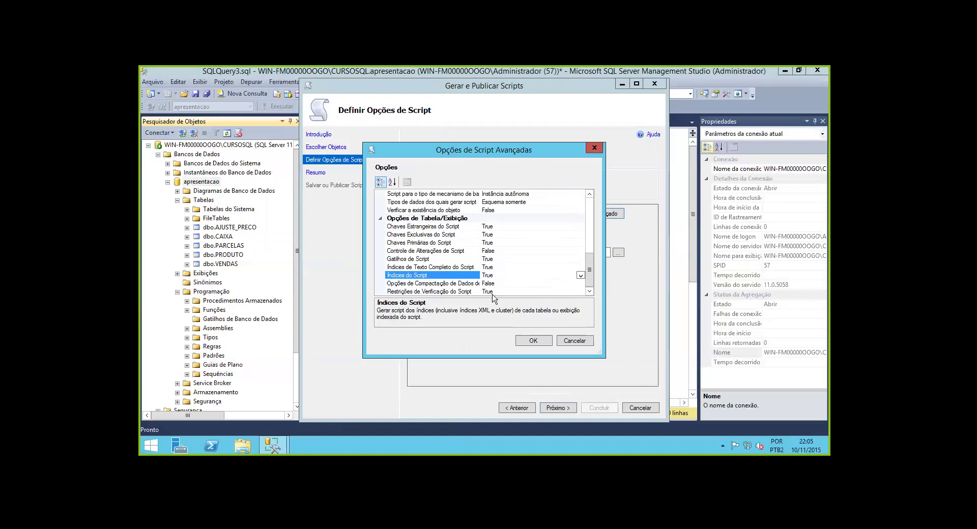
pyautogui.doubleClick(500, 252)
# Keep Script DROP e CREATE at Script CREATE, confirm the advanced options and proceed to the summary
pyautogui.scroll(1, 500, 258)
pyautogui.scroll(1, 501, 261)
pyautogui.scroll(-2, 501, 261)
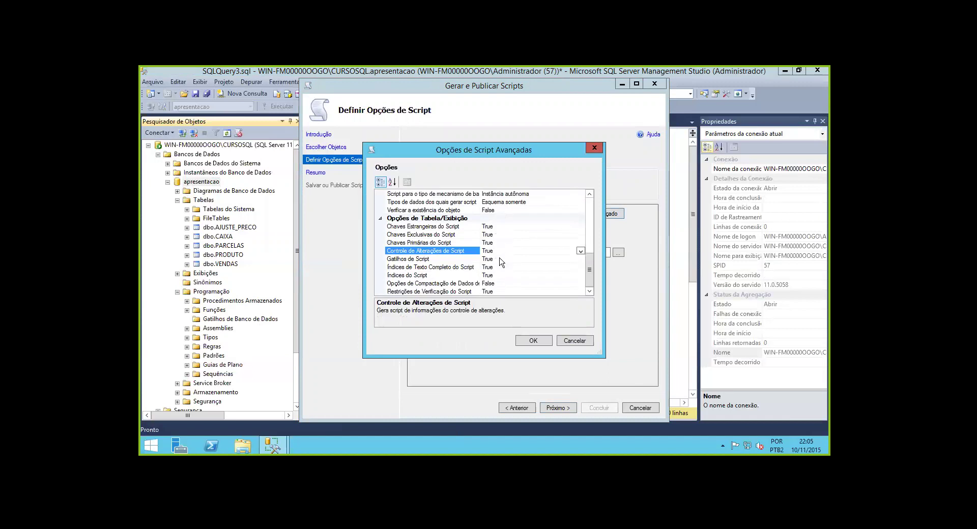
pyautogui.scroll(4, 501, 261)
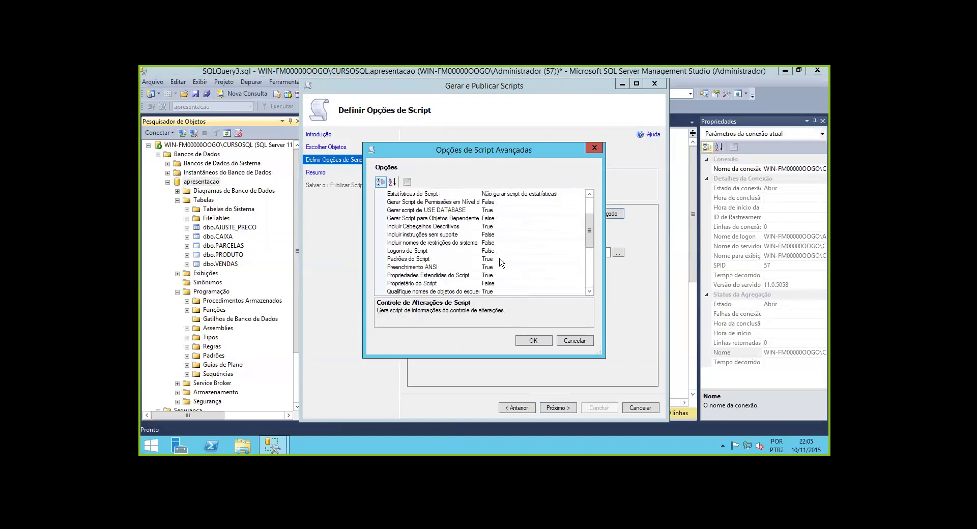
pyautogui.scroll(1, 501, 262)
pyautogui.click(474, 210)
pyautogui.scroll(1, 473, 211)
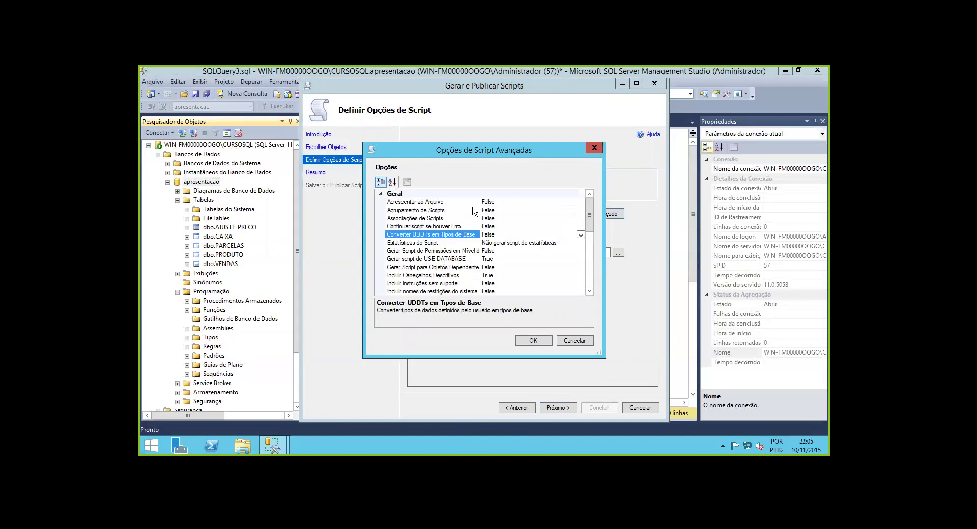
pyautogui.click(446, 210)
pyautogui.press('Down')
pyautogui.press('Down')
pyautogui.press('Down')
pyautogui.press('Down')
pyautogui.press('Down')
pyautogui.press('Down')
pyautogui.press('Down')
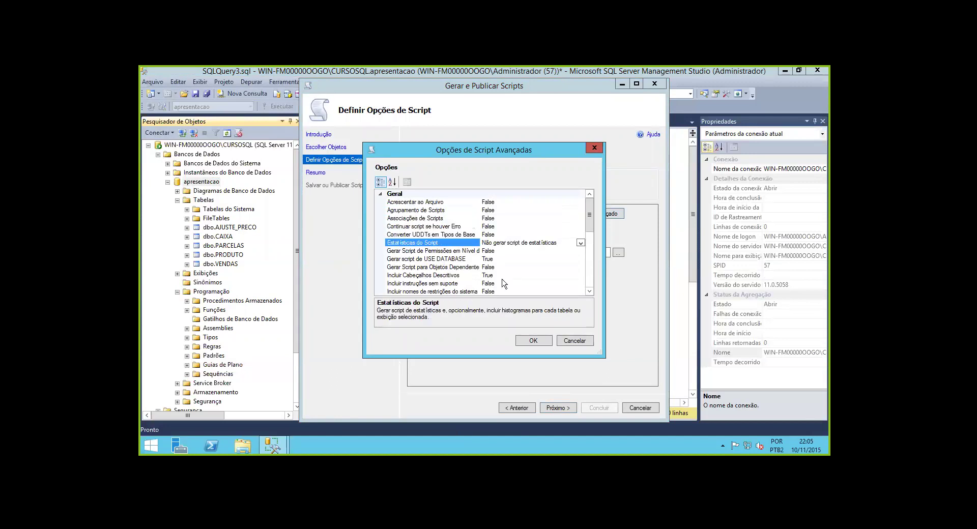
pyautogui.press('Down')
pyautogui.press('Down')
pyautogui.press('Down')
pyautogui.press('Down')
pyautogui.press('Down')
pyautogui.press('Down')
pyautogui.press('Down')
pyautogui.press('Down')
pyautogui.press('Down')
pyautogui.press('Down')
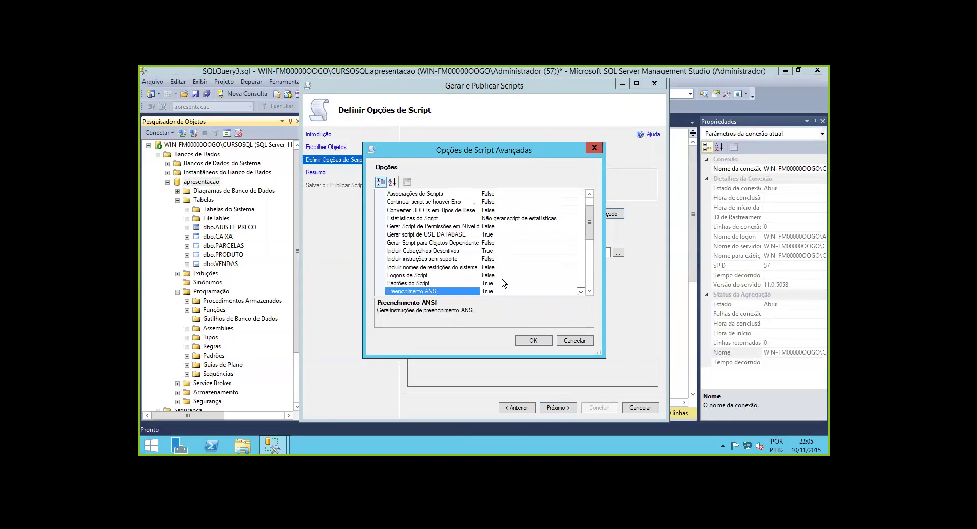
pyautogui.press('Down')
pyautogui.press('Up')
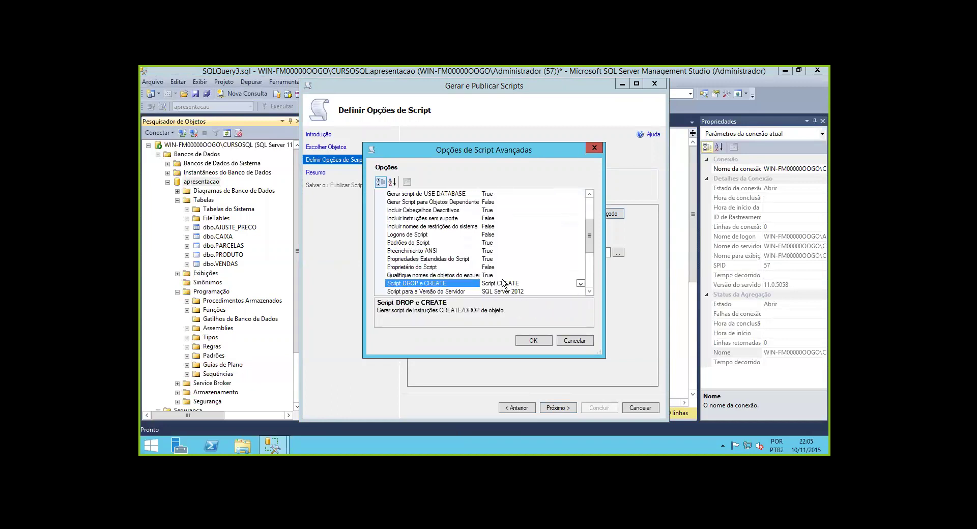
pyautogui.click(581, 284)
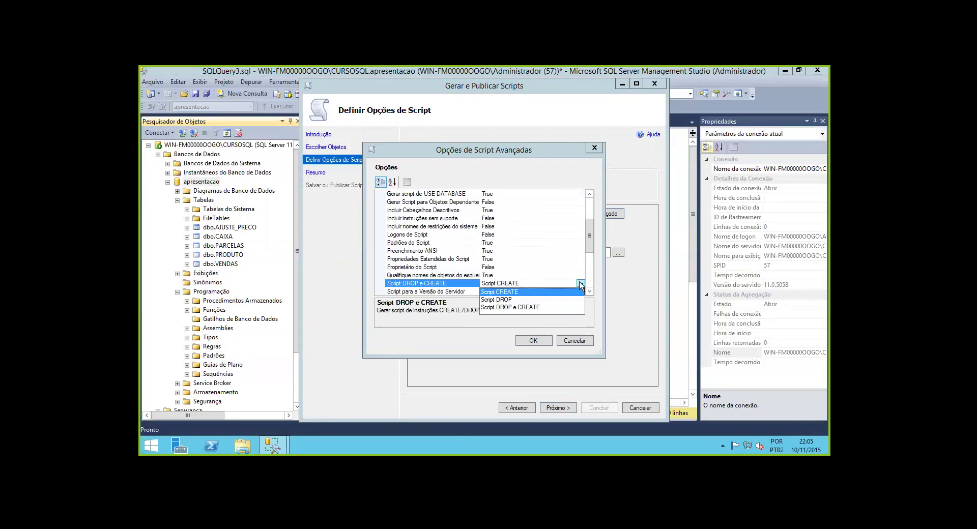
pyautogui.click(581, 284)
pyautogui.click(544, 340)
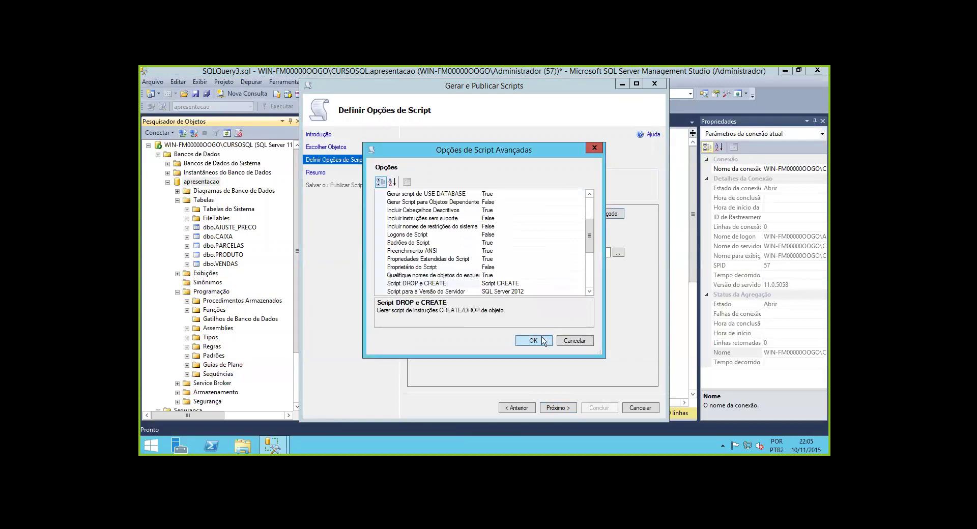
pyautogui.click(552, 407)
# Generate the tables' script.sql, finish the wizard, and close SQLQuery3.sql without saving
pyautogui.click(553, 408)
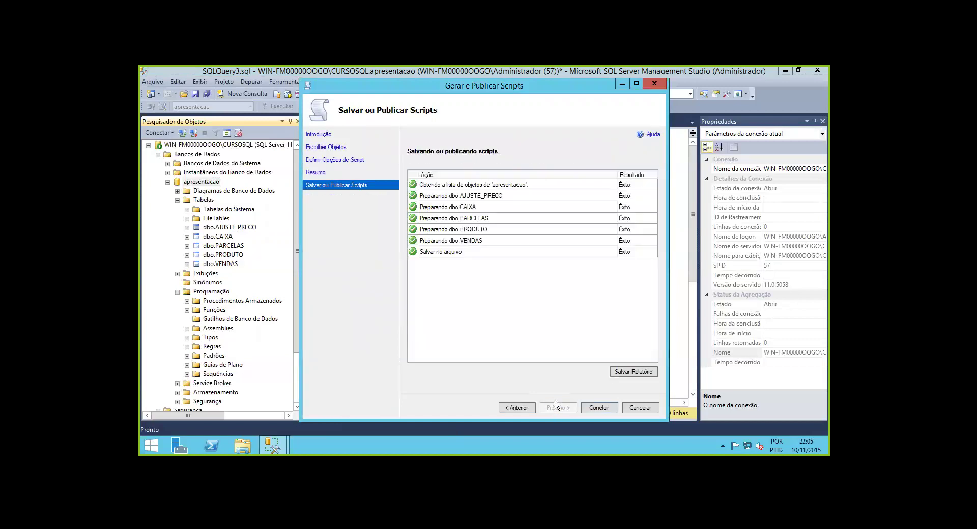
pyautogui.click(598, 408)
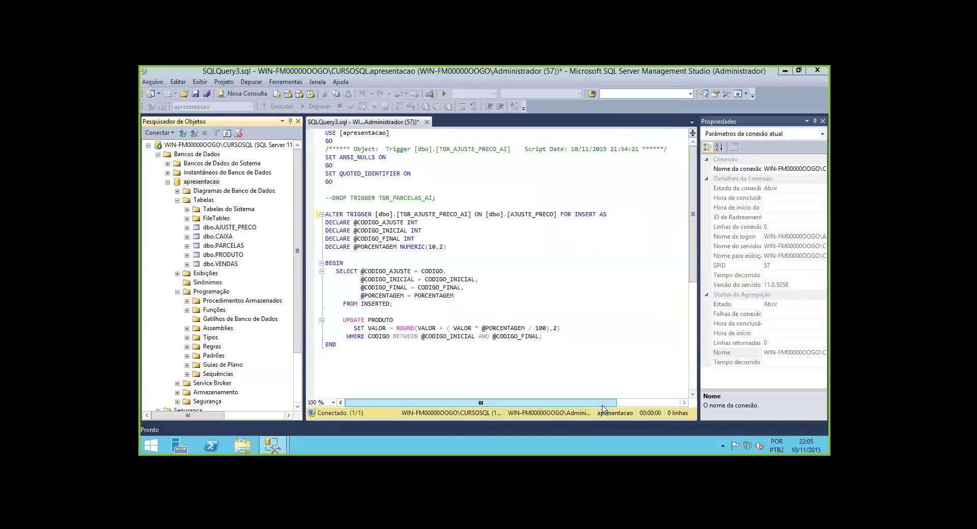
pyautogui.click(427, 122)
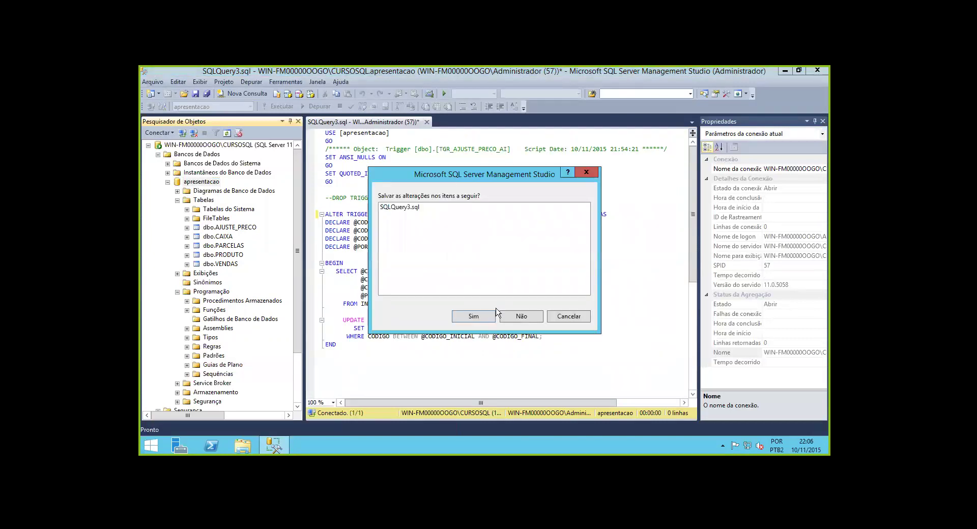
pyautogui.click(514, 317)
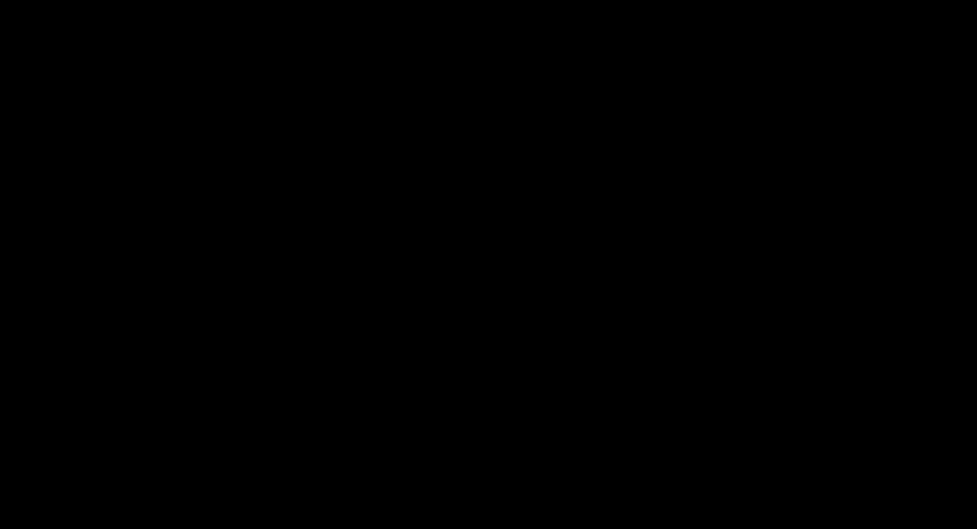